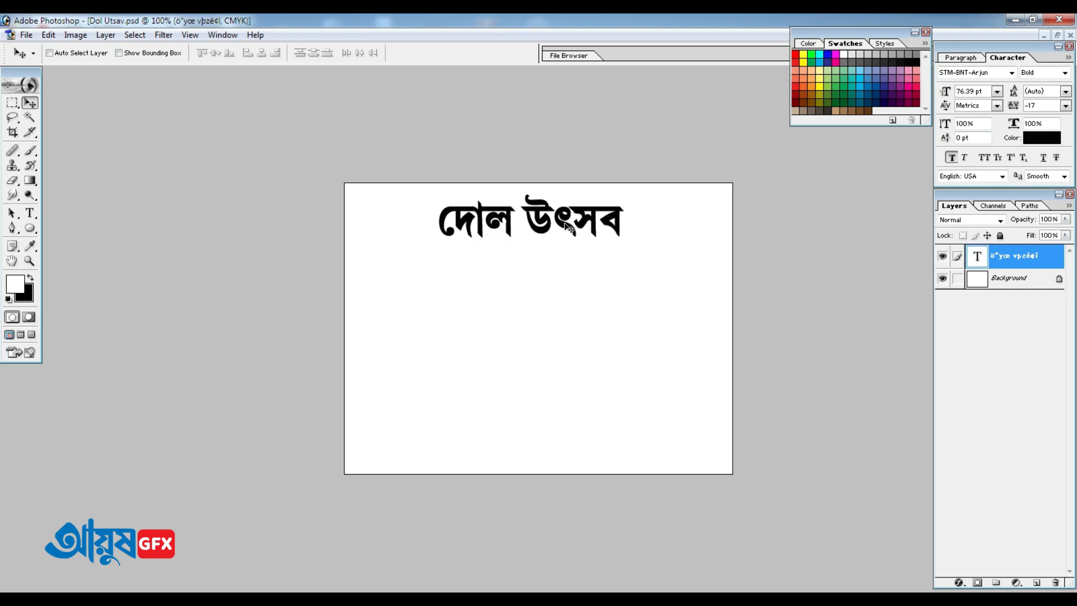
Select the দোল উৎসব text layer and reposition it slightly near the upper edge of the canvas.
left_click_drag(573, 234, 567, 231)
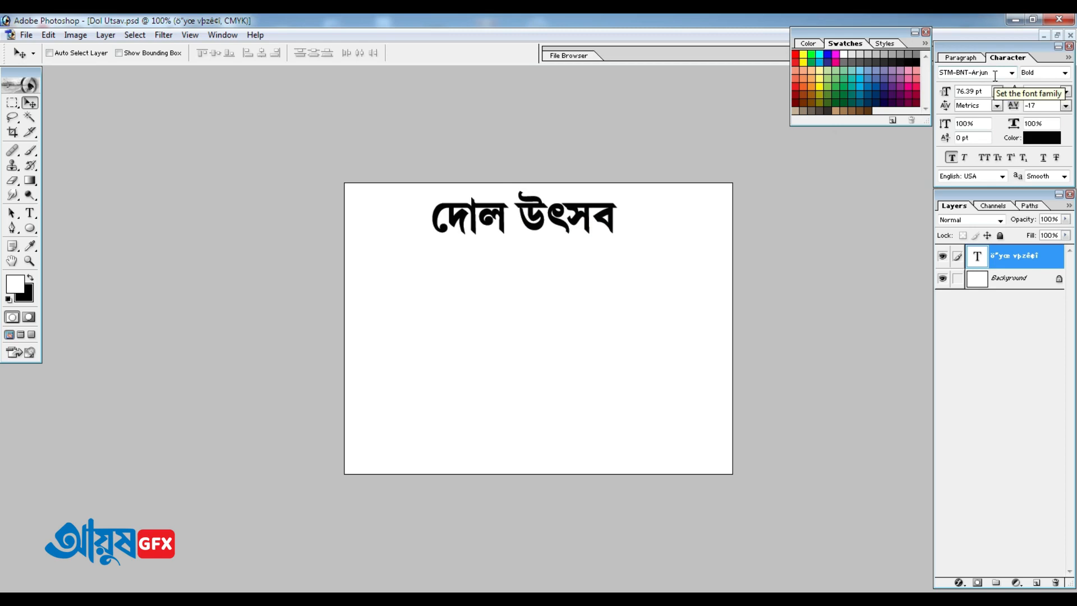
right_click(557, 225)
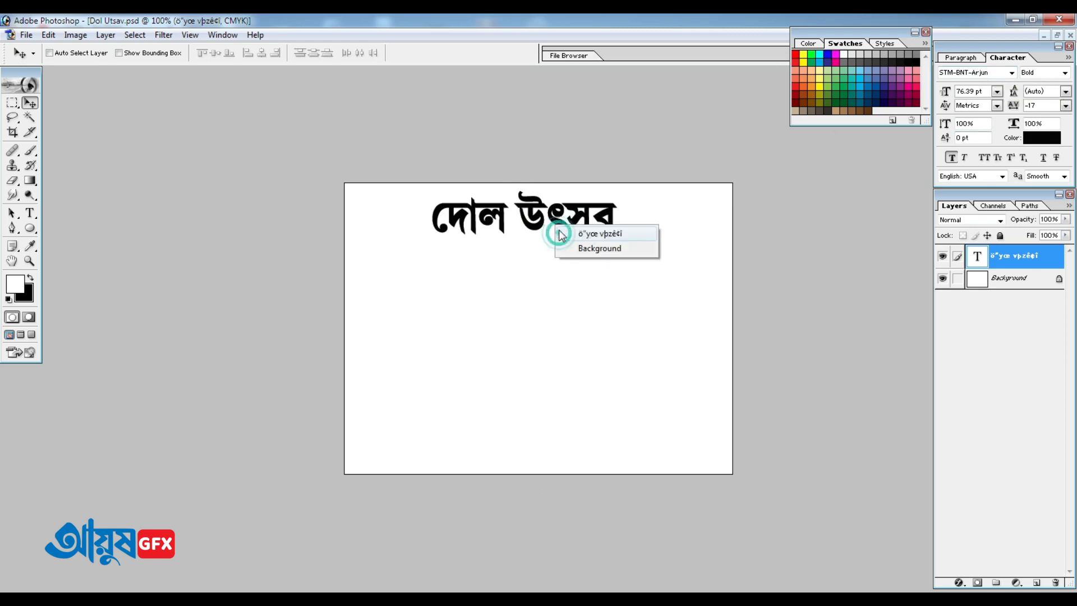
left_click(555, 216)
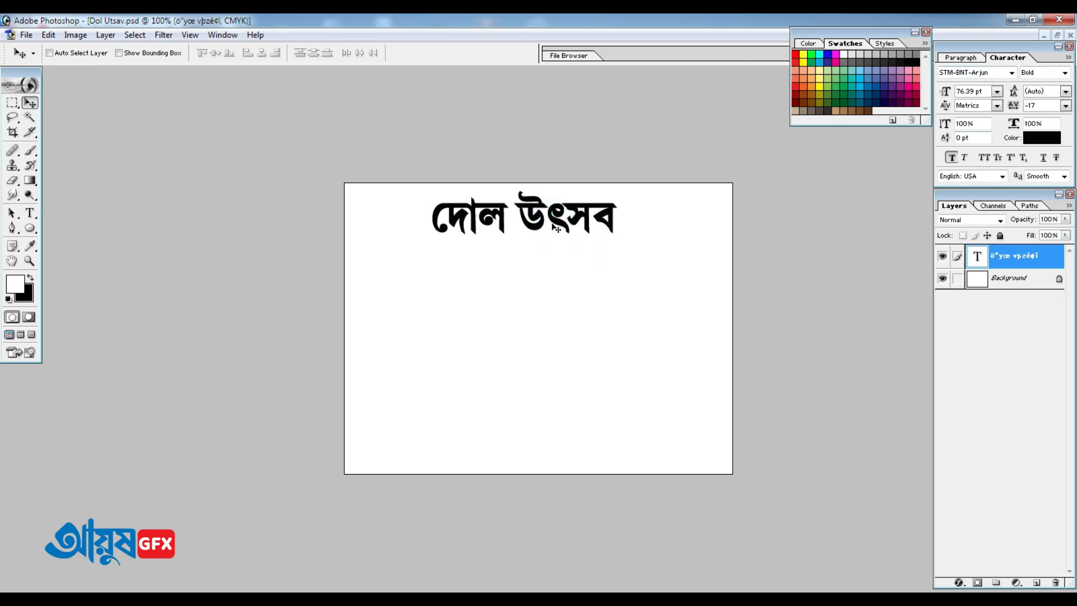
right_click(560, 228)
left_click(567, 232)
left_click_drag(556, 222, 564, 223)
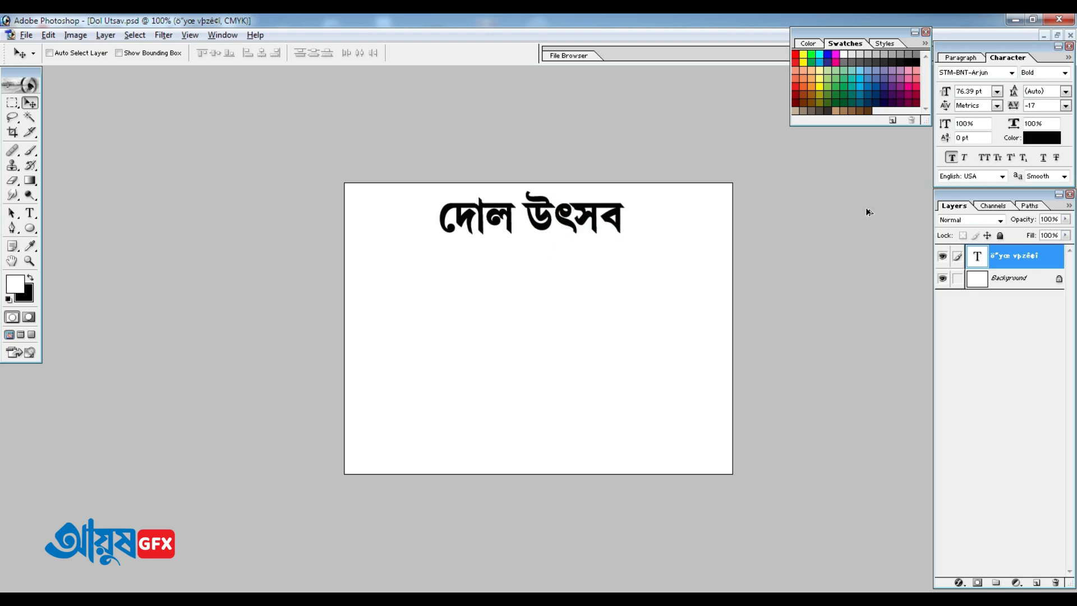
Duplicate the দোল উৎসব text layer and place the copy below the original.
left_click_drag(1004, 262, 1038, 582)
left_click_drag(1038, 276, 1041, 582)
left_click_drag(547, 215, 673, 314)
Cut the word উৎসব out of the duplicated text and paste it as a separate text layer.
left_click(29, 212)
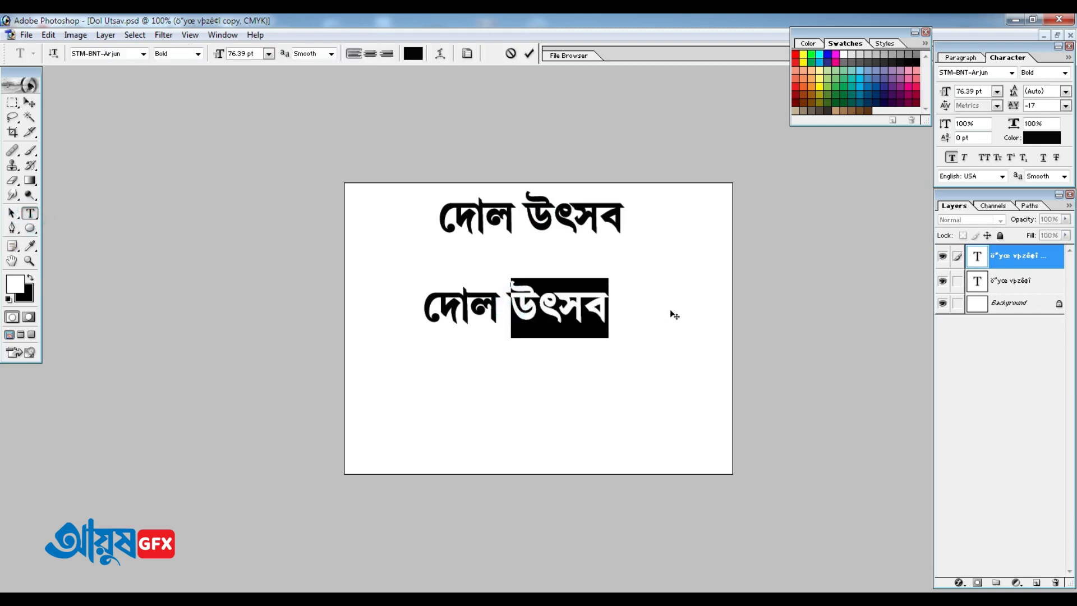
key("ctrl+x")
key("ctrl+Return")
left_click(513, 390)
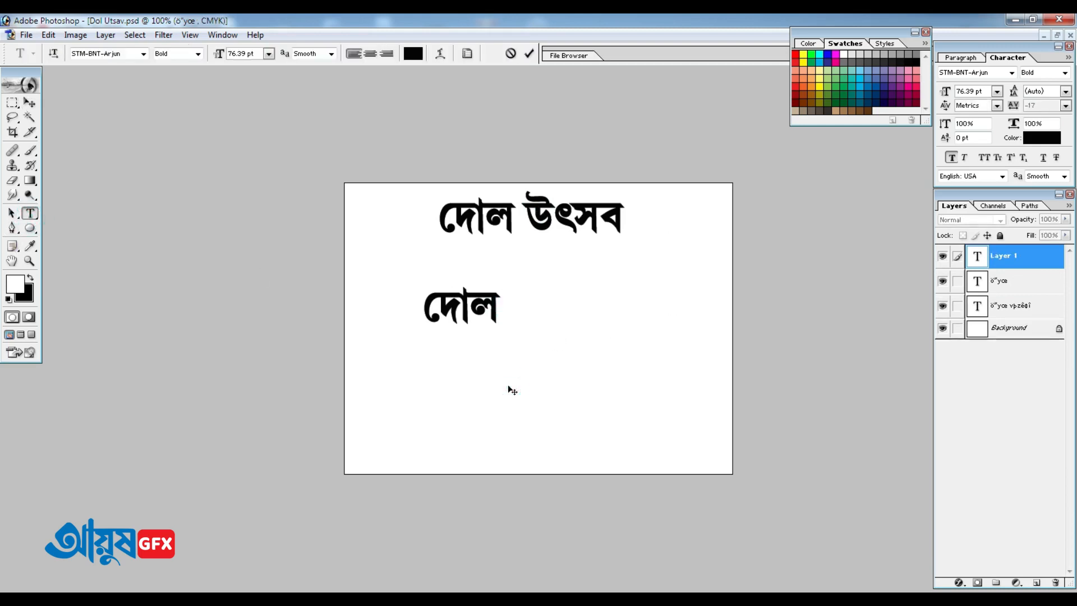
key("ctrl+v")
left_click(30, 102)
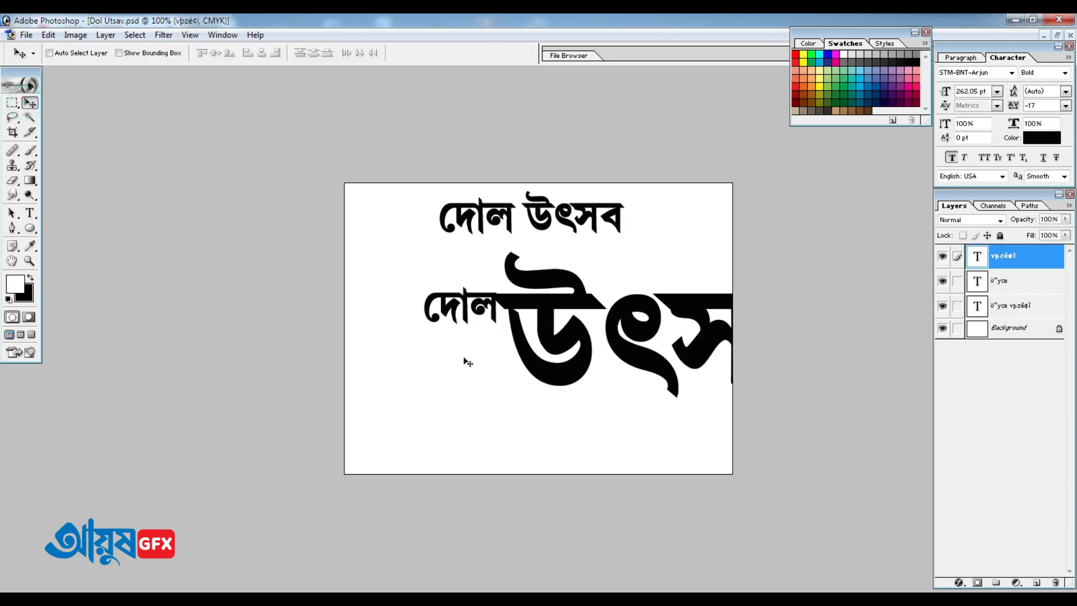
Scale the উৎসব text to about 33.3% and place it below the word দোল.
key("ctrl+t")
left_click_drag(497, 257, 619, 288)
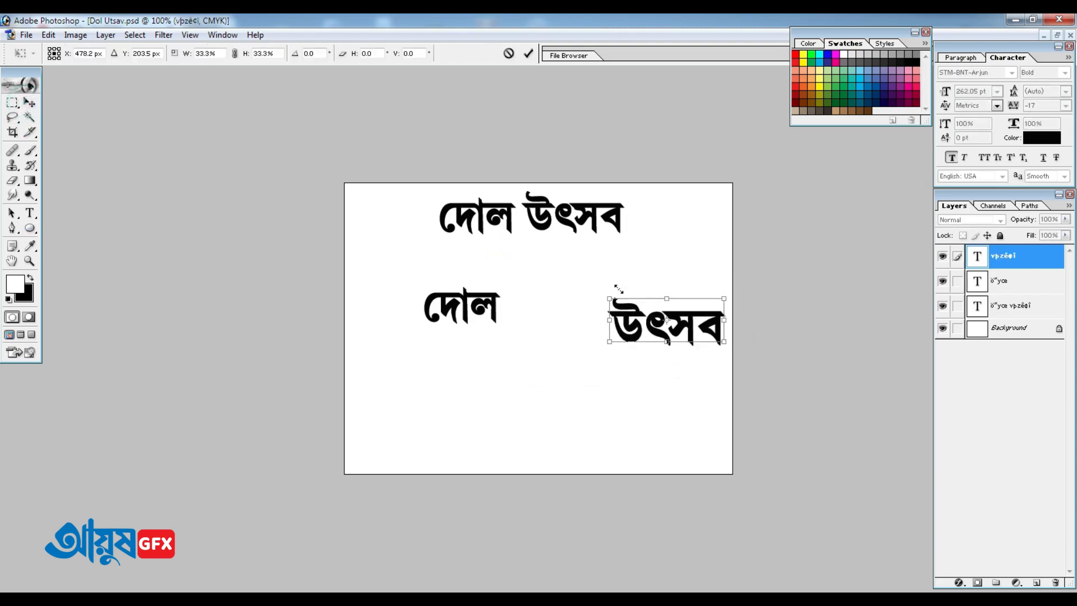
key("Return")
left_click_drag(680, 318, 510, 394)
Select the separate দোল text, shift it slightly right and scale it to about 190%.
right_click(481, 307)
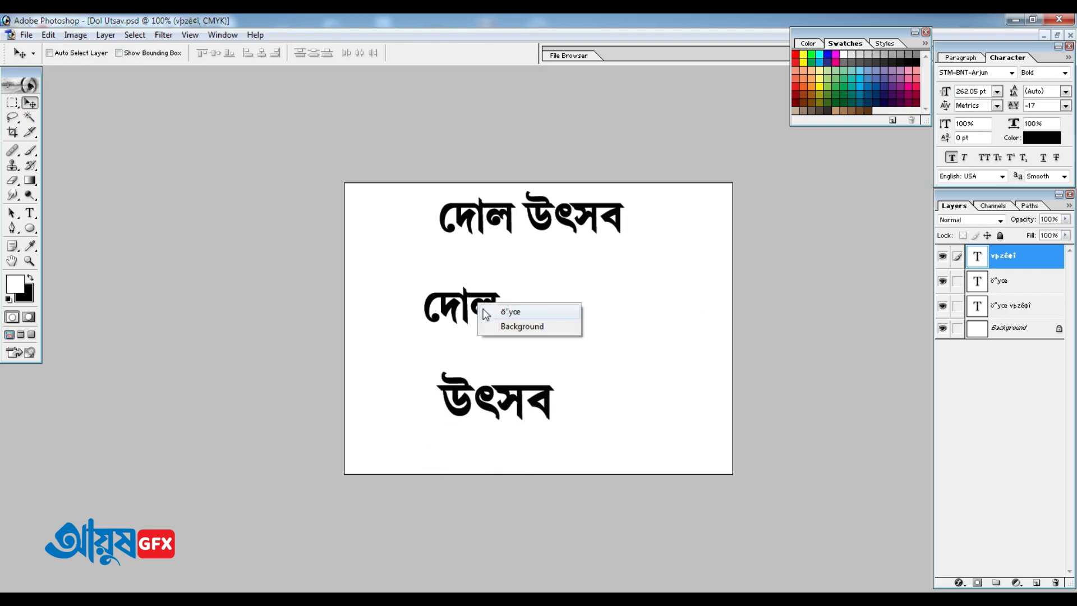
left_click(511, 308)
left_click_drag(480, 307, 508, 309)
key("ctrl+t")
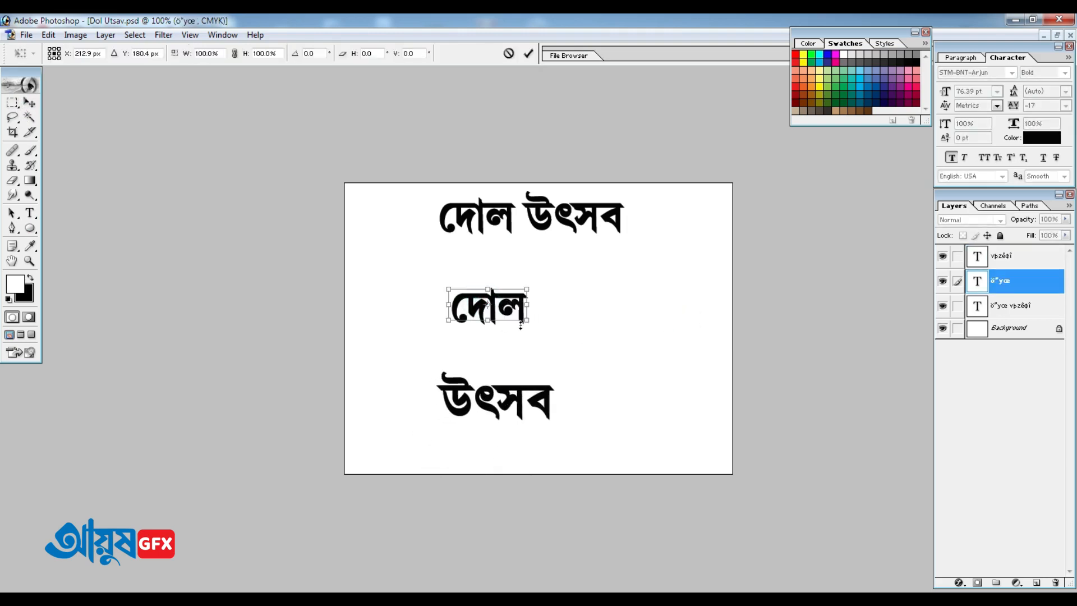
left_click_drag(529, 324, 571, 323)
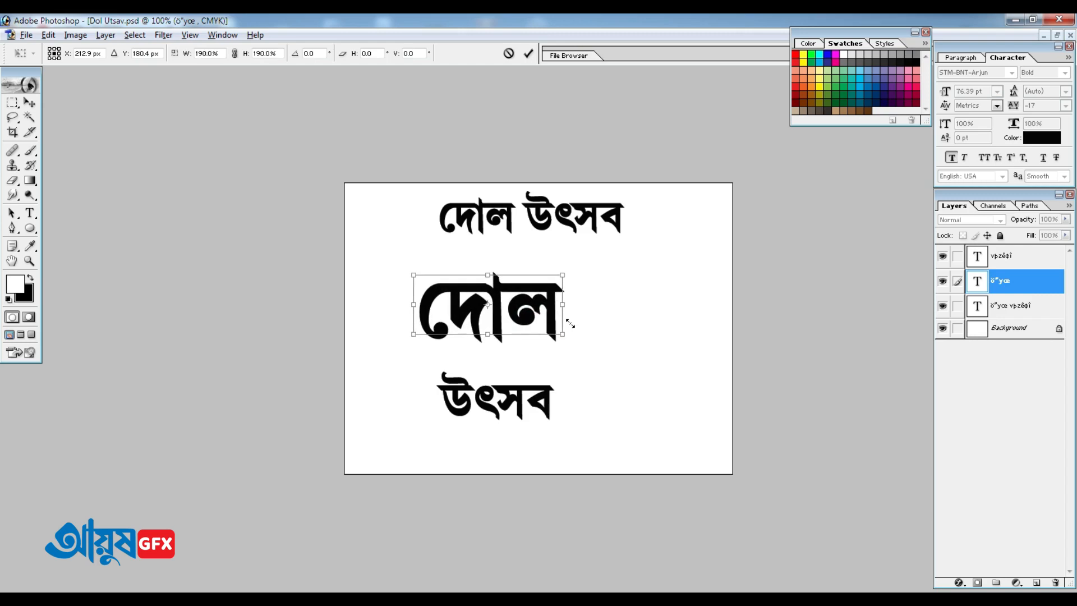
double_click(542, 299)
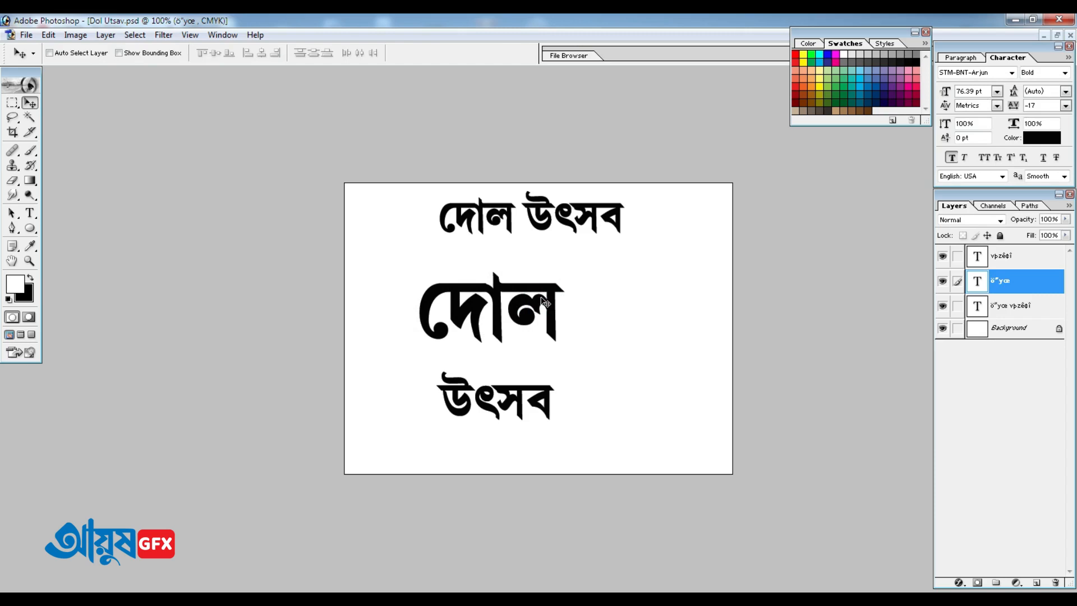
Cut the letter ল out of the enlarged দোল and paste it as its own text layer.
left_click(30, 213)
left_click_drag(517, 312, 595, 309)
key("ctrl+x")
key("ctrl+Return")
left_click(593, 306)
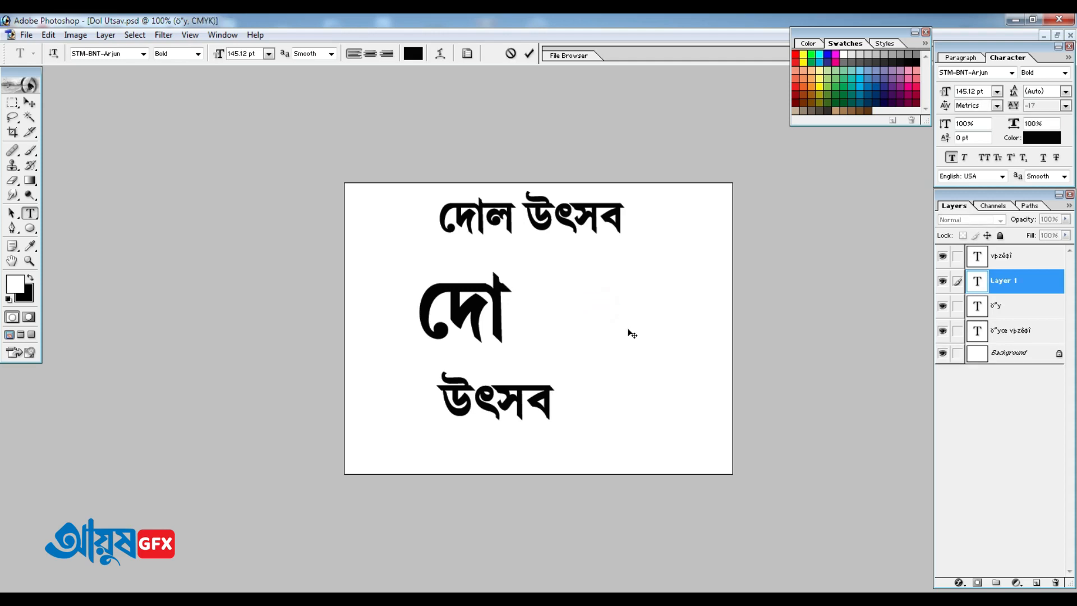
key("ctrl+v")
left_click(30, 103)
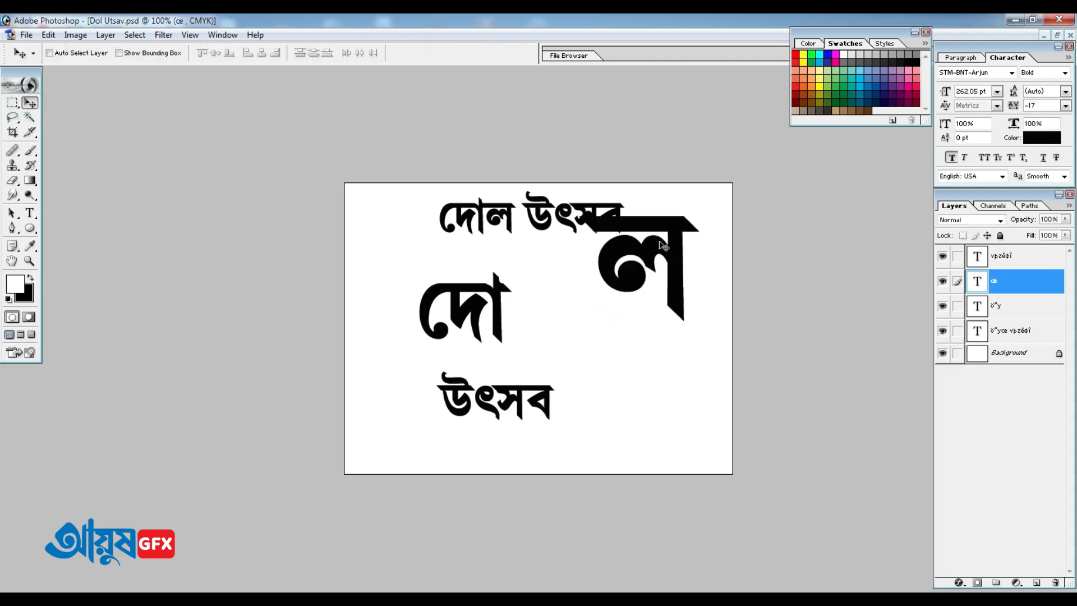
Scale the ল letter down to about 200 pt and place it to the right of দো.
left_click_drag(664, 247, 599, 303)
key("ctrl+t")
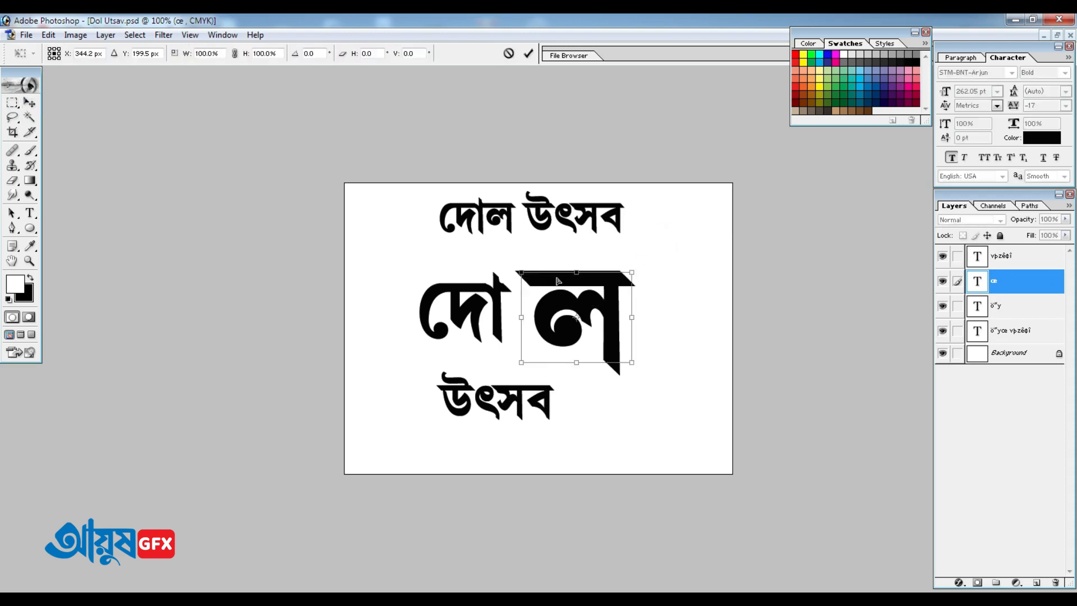
left_click_drag(513, 271, 539, 277)
key("Return")
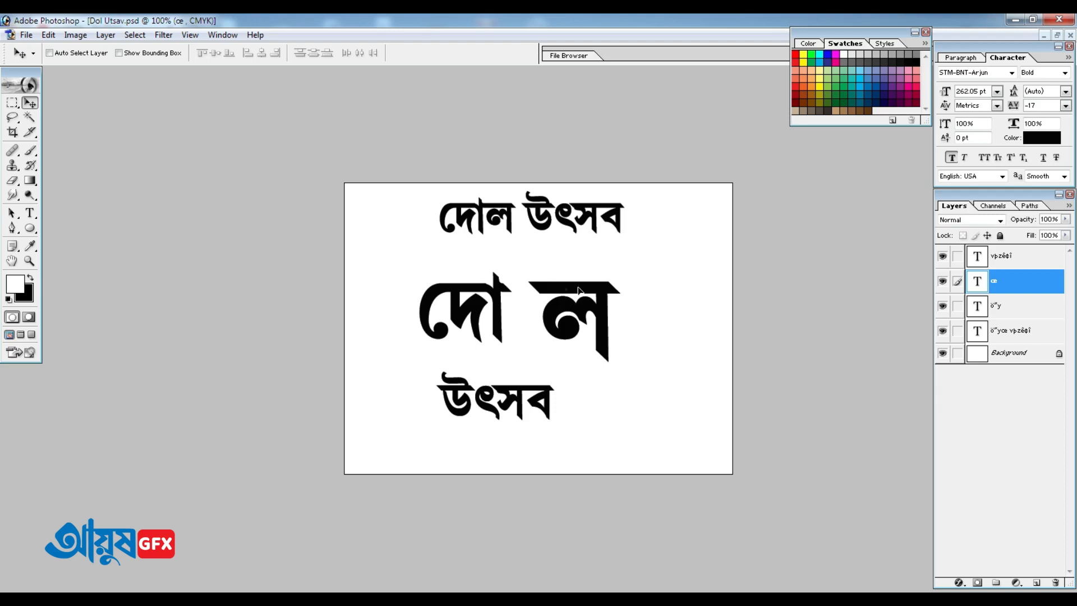
left_click_drag(567, 294, 583, 291)
Select the দো text layer and shift it slightly left, level with the ল.
right_click(456, 291)
left_click(456, 298)
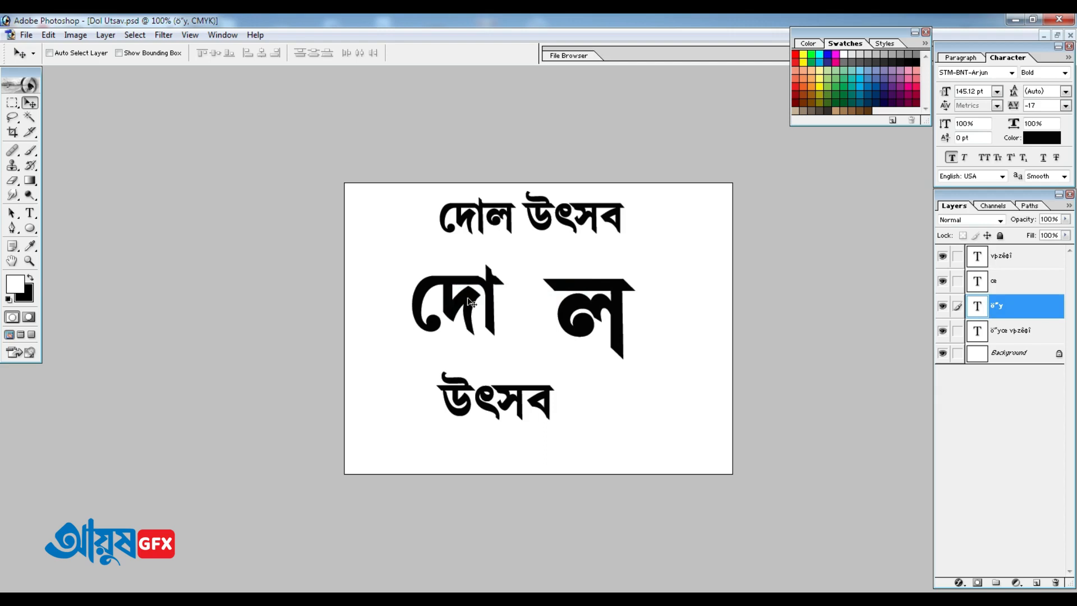
left_click_drag(470, 302, 471, 305)
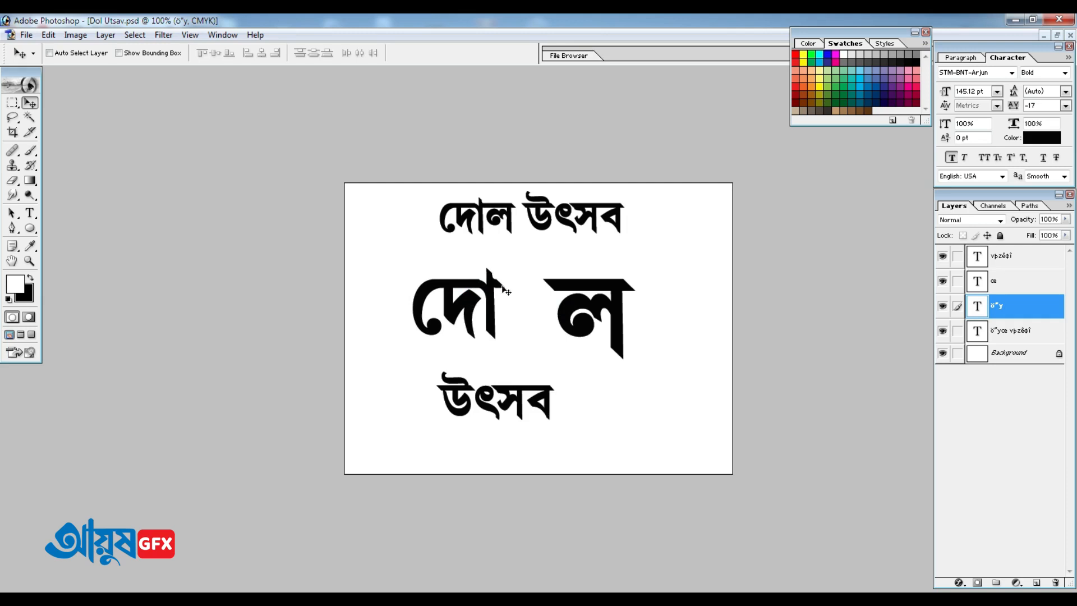
Try successive STM-BNT fonts on the দো text, settle on STM-BNT-Tusshar and adjust its position slightly.
left_click(990, 74)
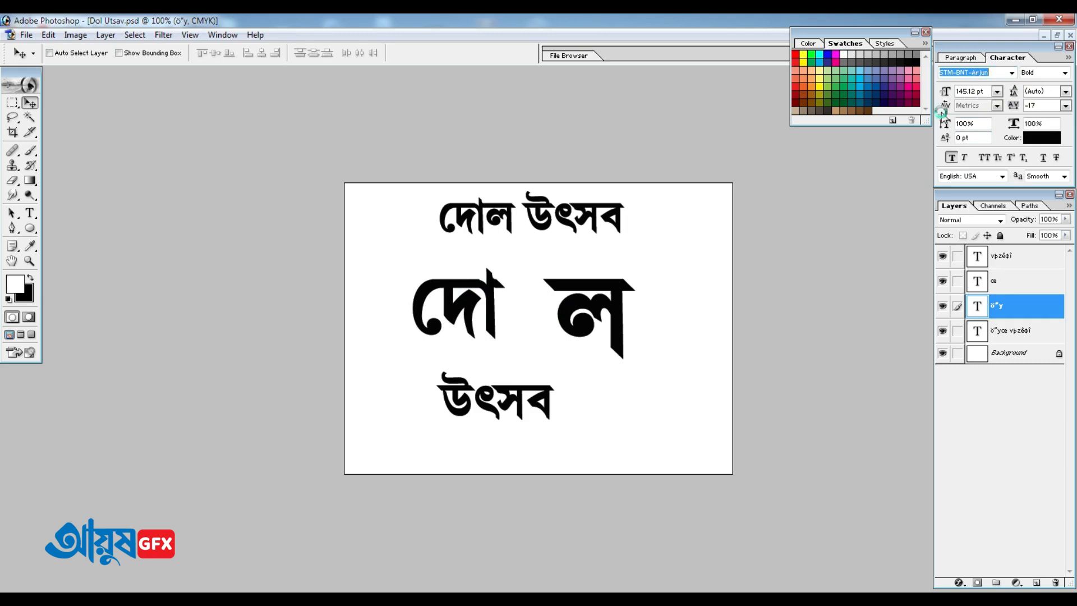
key("Down")
key("Down")
key("Down")
key("Down")
key("Down")
key("Down")
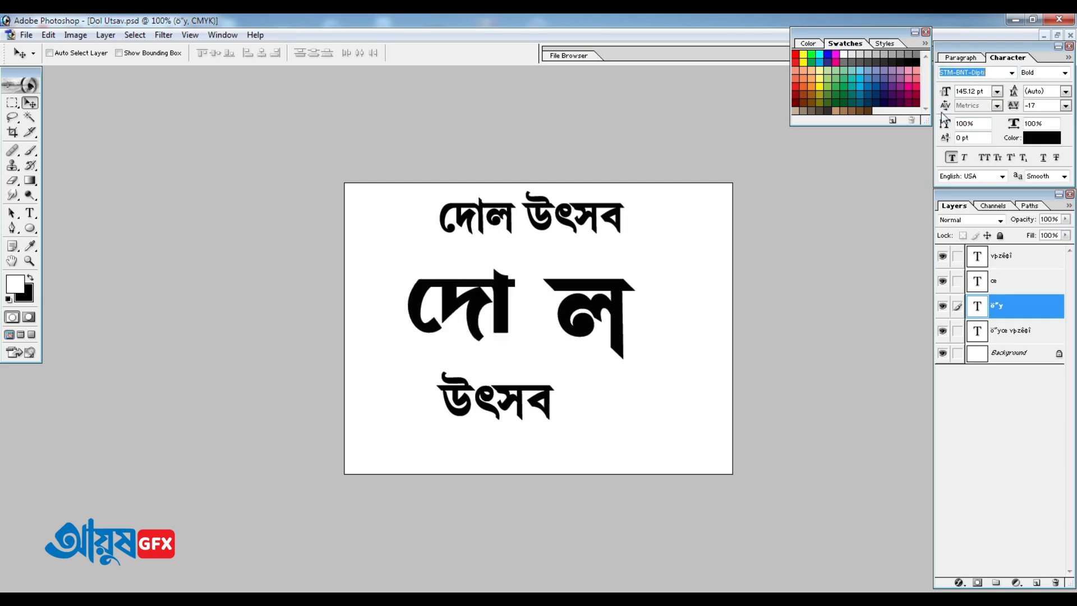
key("Down")
key("Down")
key("Down")
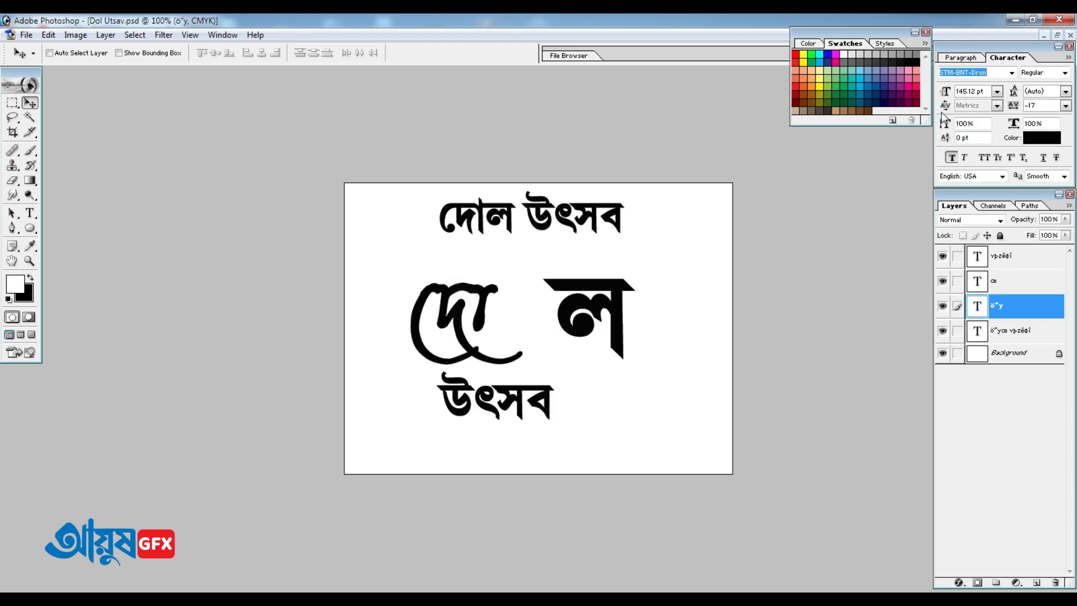
key("Down")
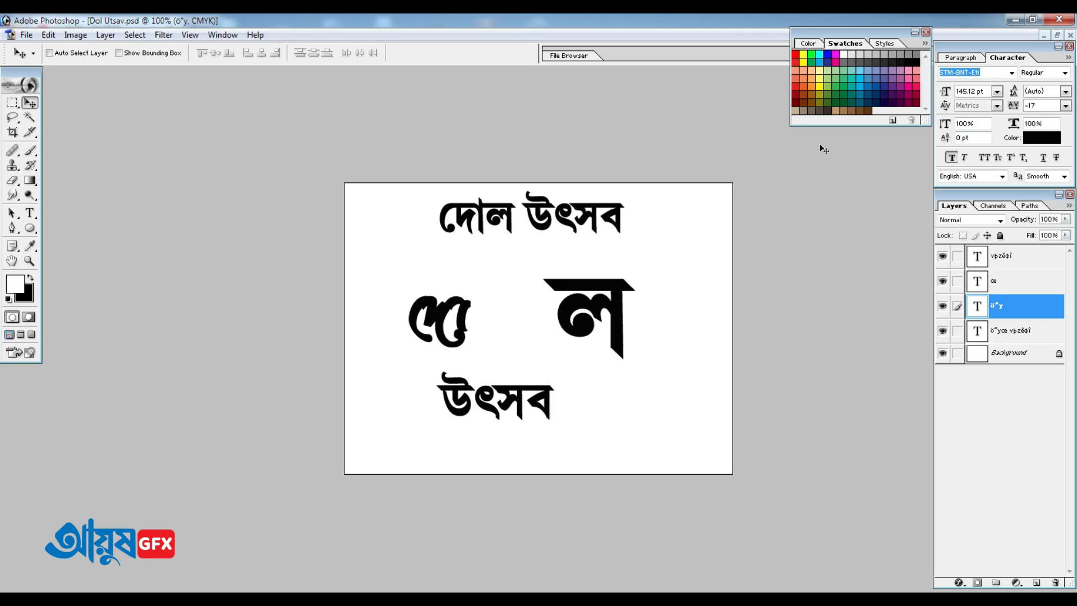
key("Down")
key("Down")
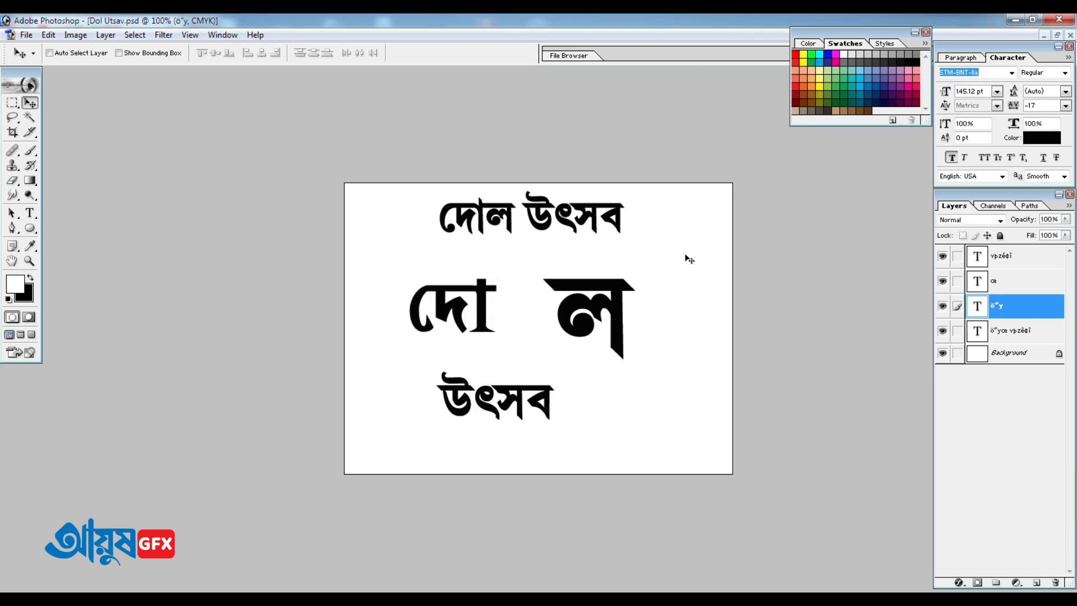
key("Down")
key("Down")
key("Down")
key("Down")
key("Down")
key("Down")
key("Down")
key("Down")
key("Down")
key("Down")
key("Down")
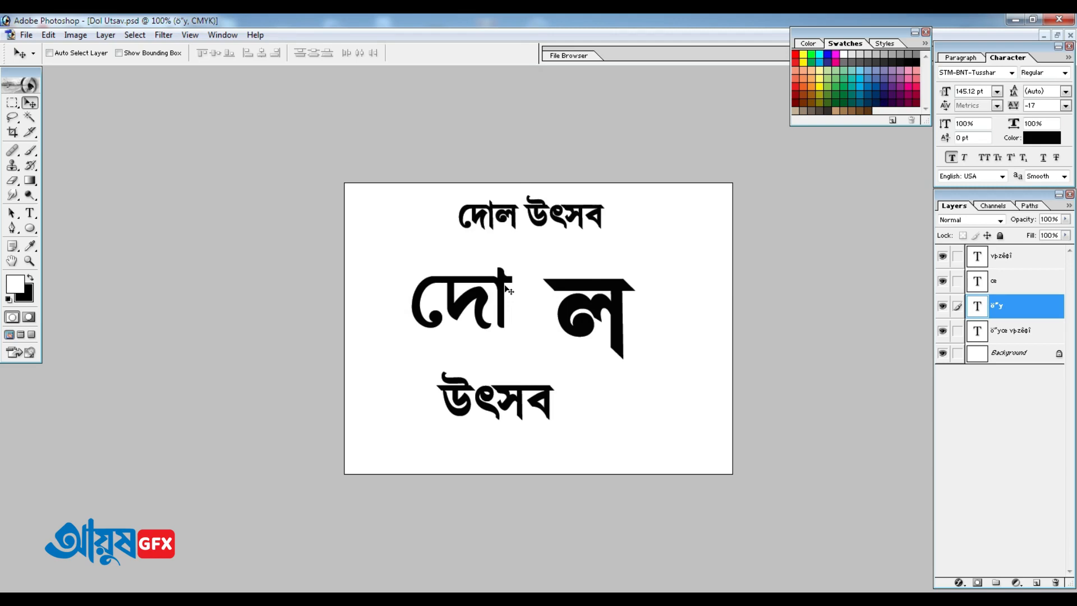
mouse_move(487, 305)
left_mouse_down()
mouse_move(468, 348)
mouse_move(487, 304)
left_mouse_up()
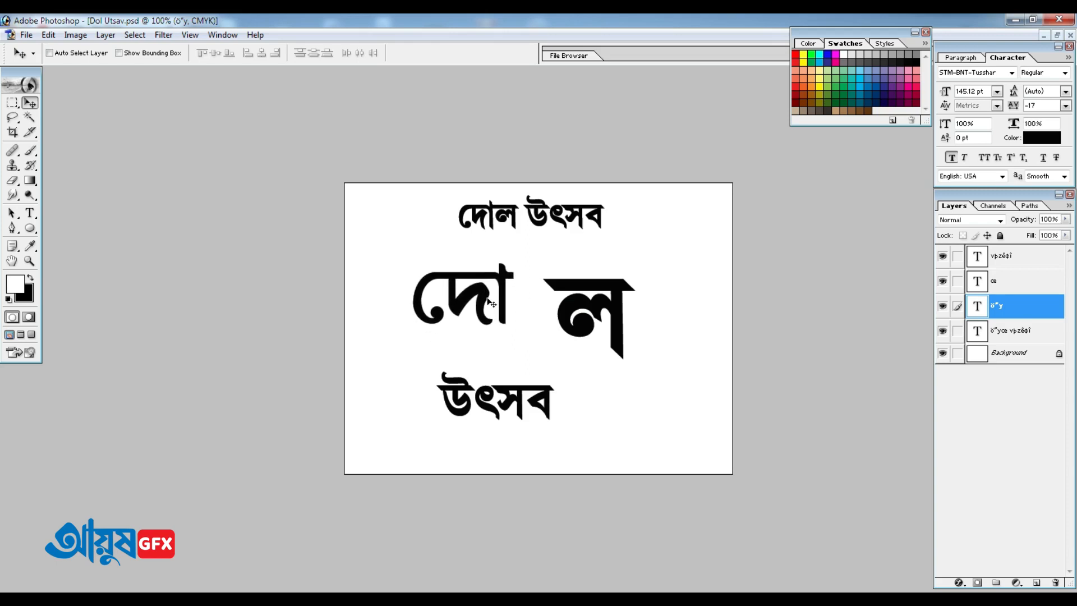
Enlarge the দো text slightly beside the ল and set its font style to Bold.
left_click(1005, 72)
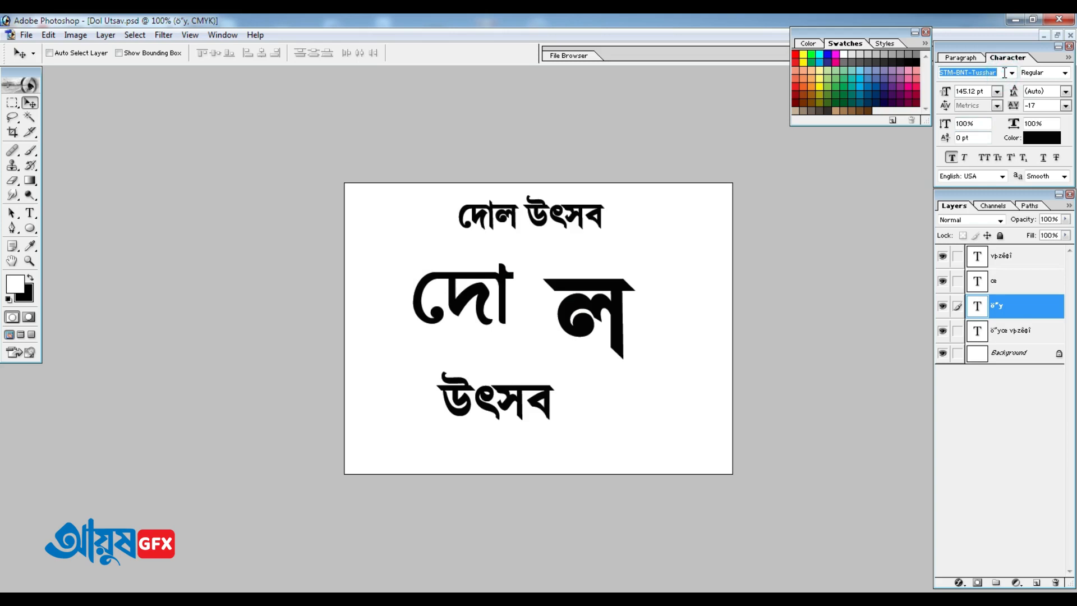
right_click(483, 291)
left_click(492, 301)
mouse_move(483, 290)
left_mouse_down()
mouse_move(492, 289)
mouse_move(482, 289)
left_mouse_up()
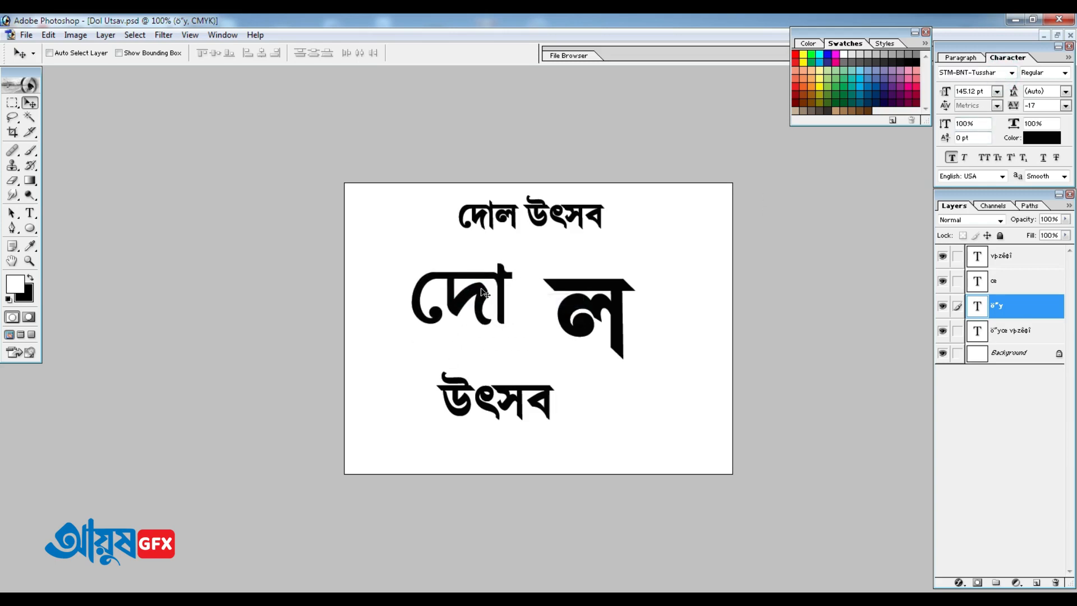
key("ctrl+t")
left_click_drag(514, 323, 518, 325)
left_click_drag(493, 283, 495, 294)
mouse_move(472, 334)
left_mouse_down()
mouse_move(472, 349)
mouse_move(471, 338)
left_mouse_up()
key("Return")
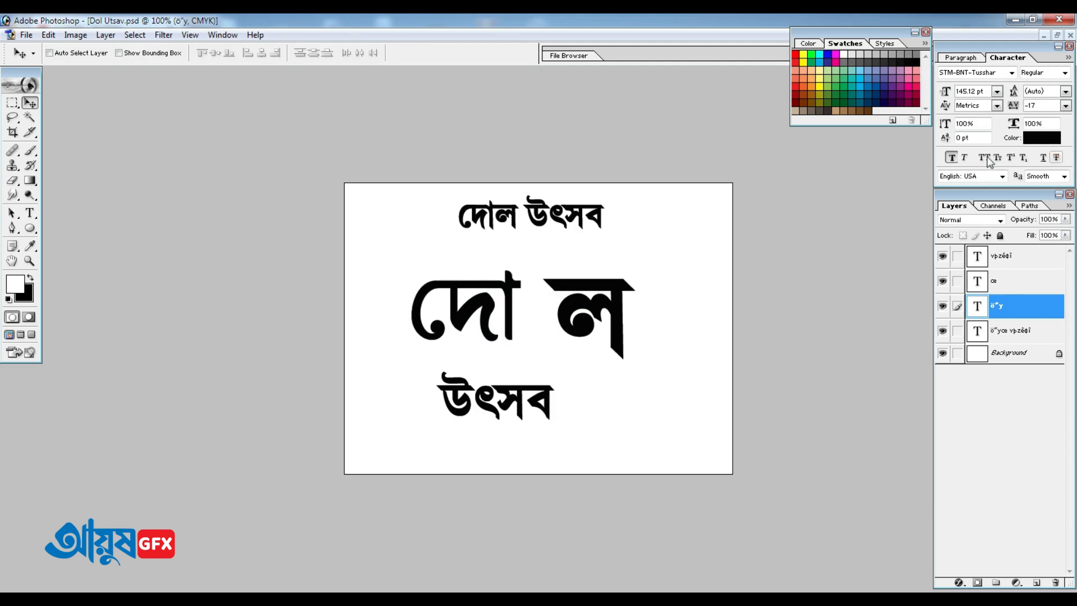
left_click(1065, 73)
left_click(1028, 100)
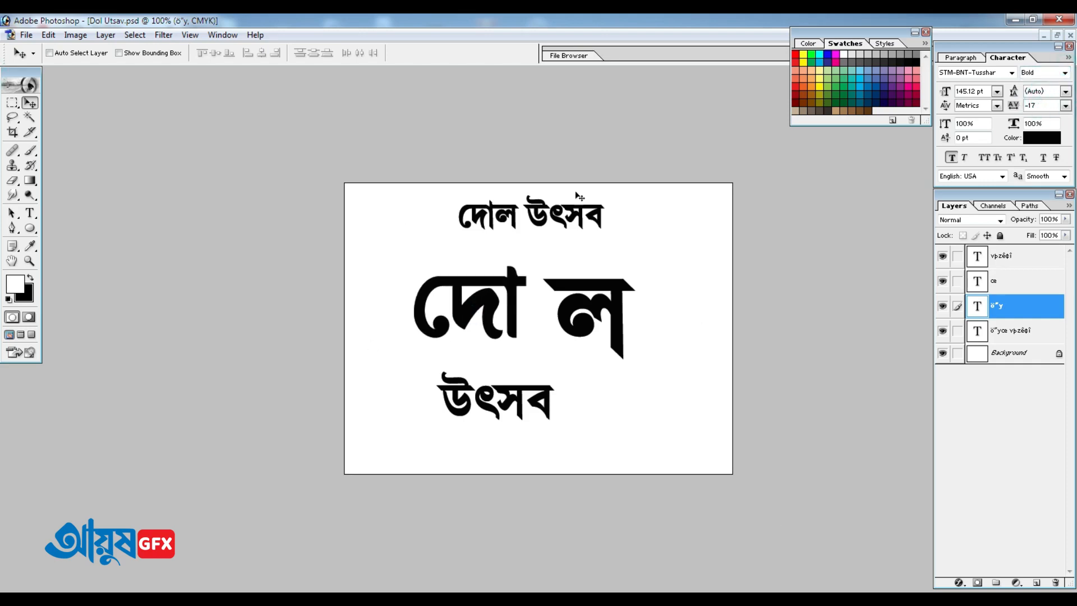
Select the ল layer, try several STM-BNT fonts on it and settle on the STM-BNT-Shreelek… font in Regular.
right_click(619, 284)
left_click(632, 291)
left_click_drag(604, 299, 606, 297)
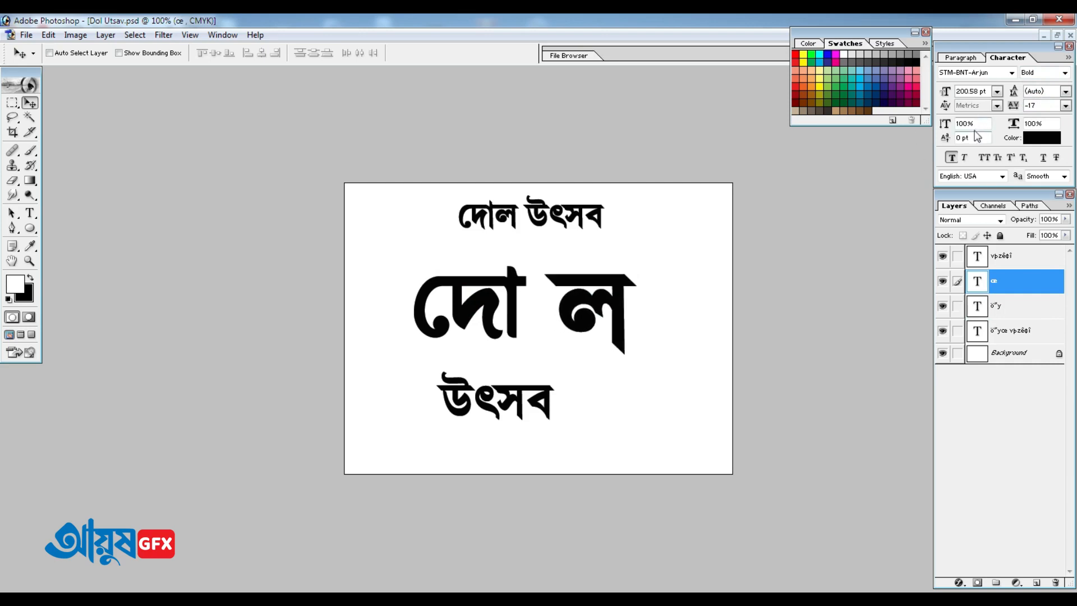
left_click(973, 73)
key("Down")
key("Down")
key("Down")
key("Down")
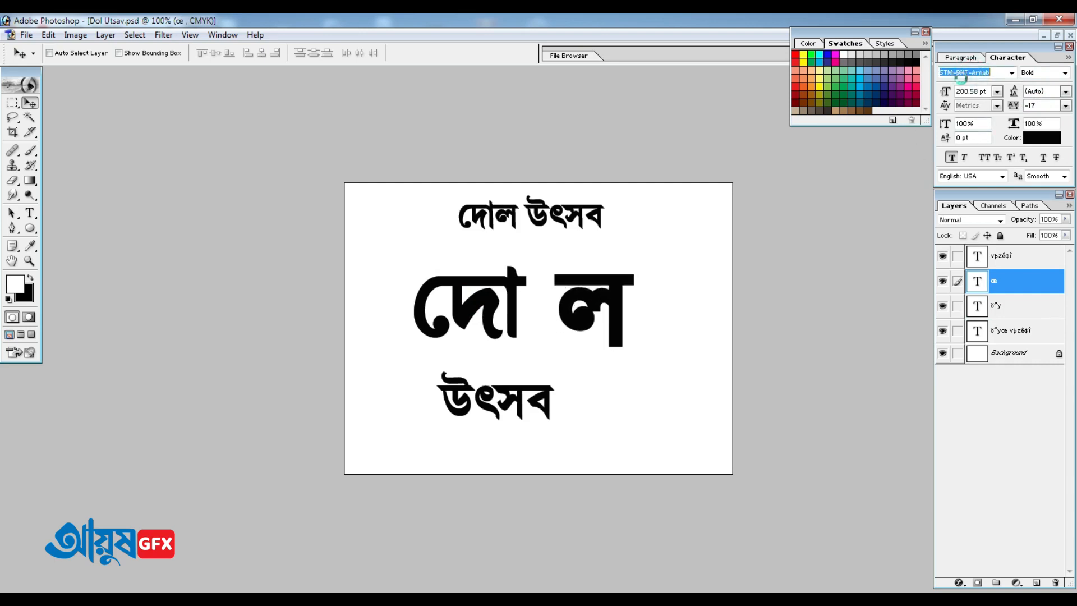
key("Down")
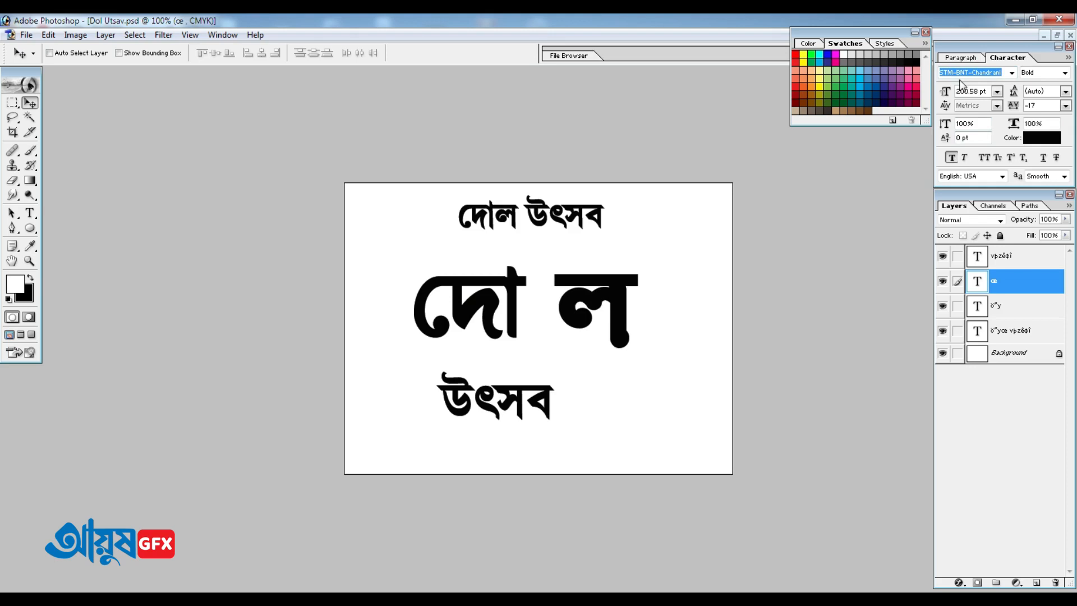
key("Down")
key("Down")
key("Down")
key("Down")
key("Down")
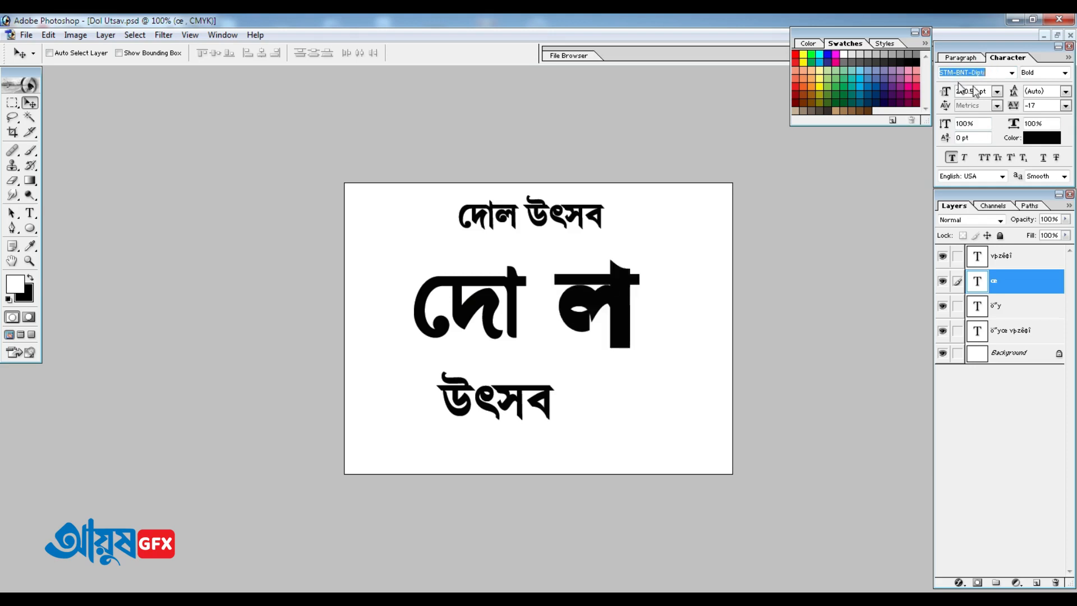
left_click(1012, 73)
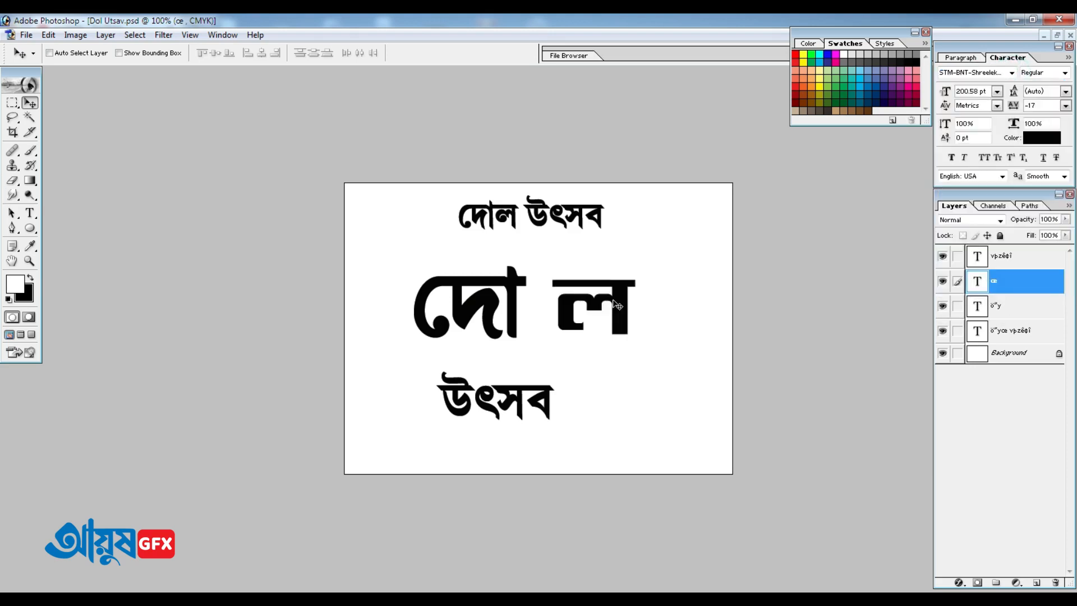
Move the ল letter left and slightly up so it sits close beside দো.
right_click(630, 296)
left_click(634, 304)
mouse_move(628, 305)
left_mouse_down()
mouse_move(646, 319)
mouse_move(613, 301)
left_mouse_up()
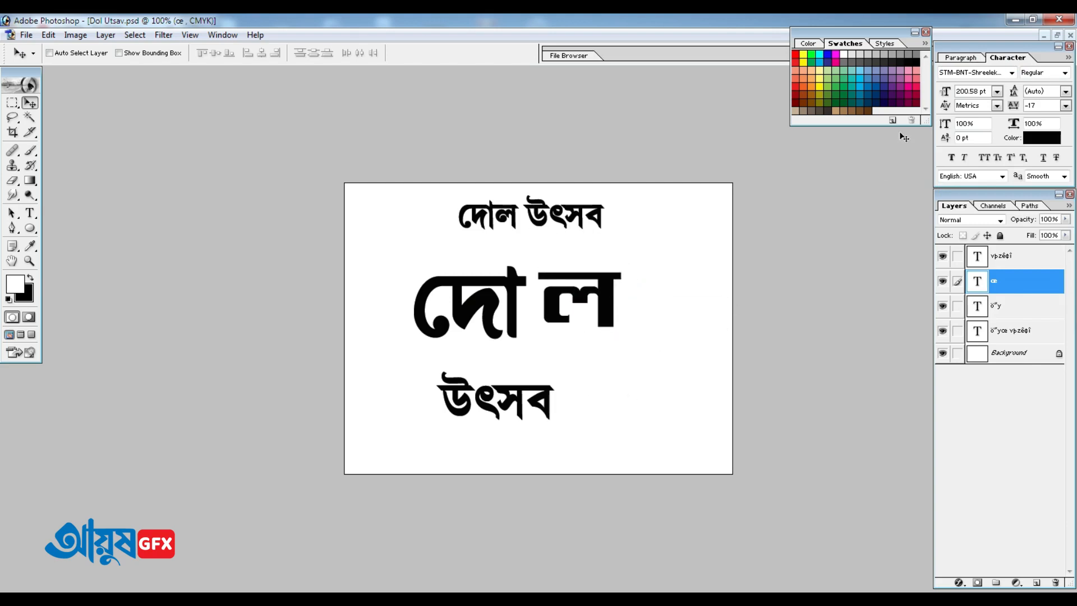
Keep the ল text in the STM-BNT-Shreelekha font and select its layer on the canvas.
left_click(1012, 73)
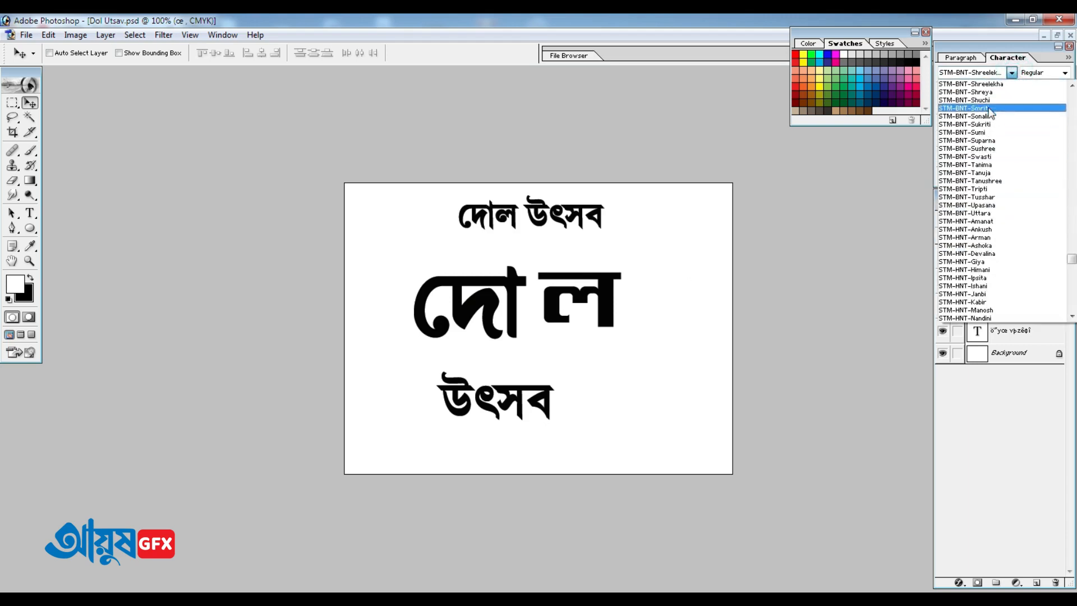
left_click(984, 85)
right_click(616, 279)
left_click(616, 286)
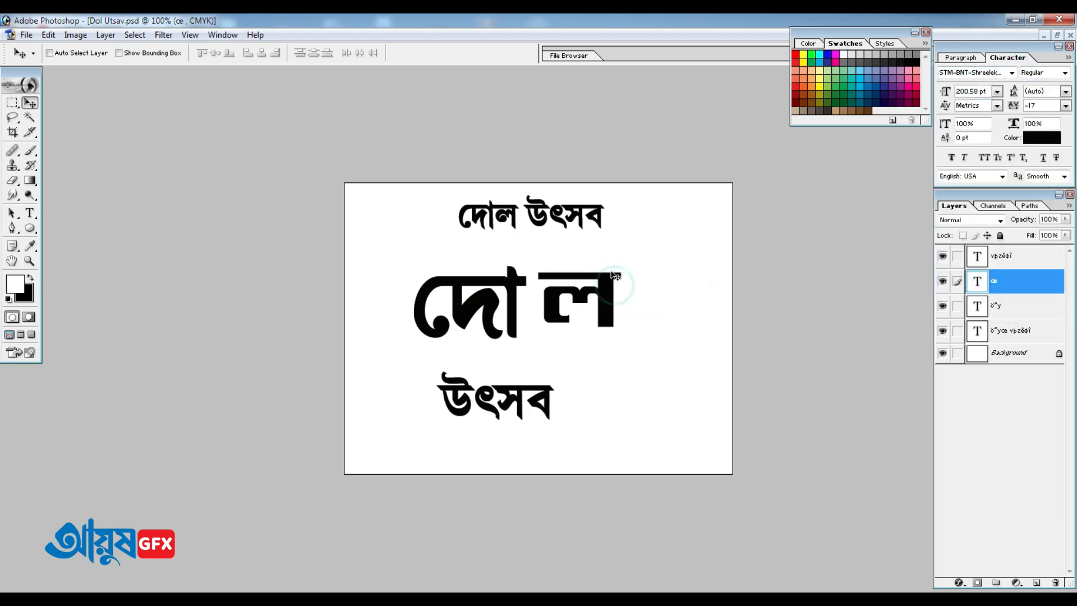
Move the ল left and slightly down to join দো, link the two layers and shift the word up and left.
right_click(611, 274)
left_click(617, 281)
right_click(614, 278)
left_click(617, 285)
left_click_drag(615, 282, 597, 288)
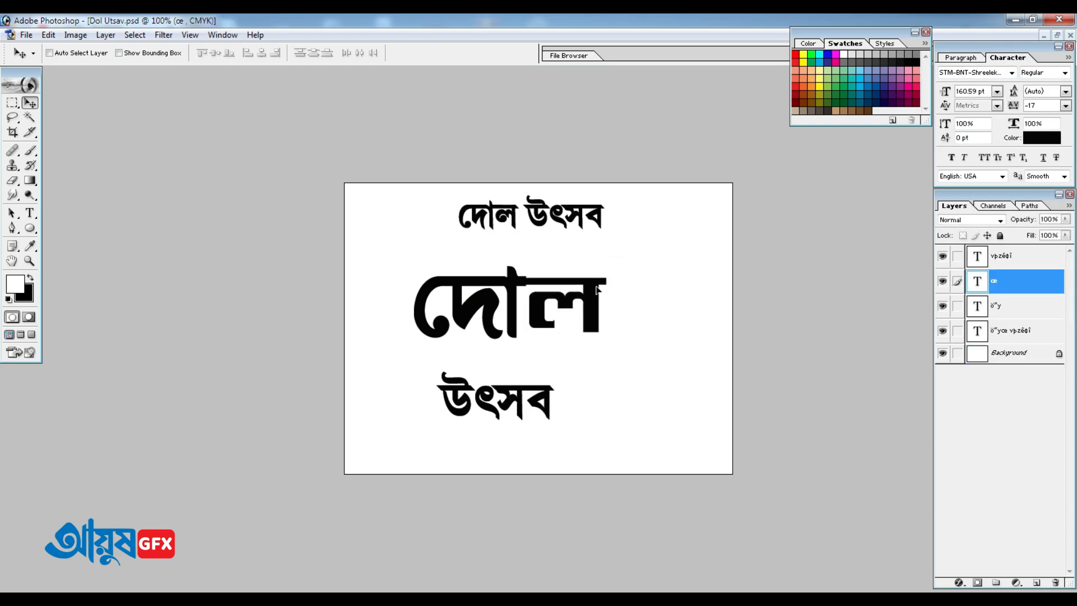
left_click(958, 306)
left_click_drag(569, 319, 522, 294)
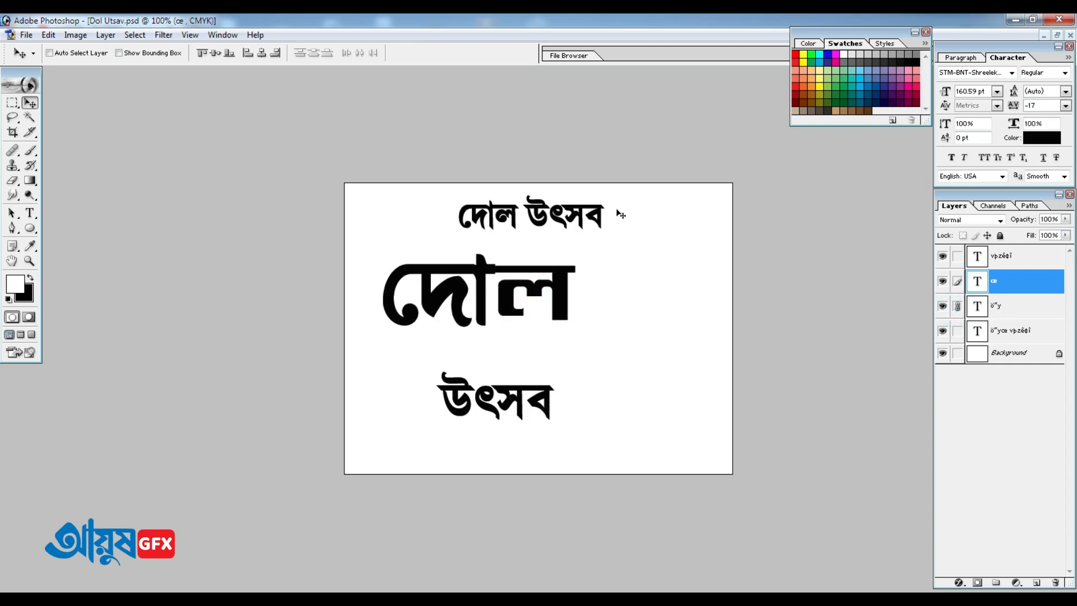
Scale the দোল উৎসব reference text to about half size and place it in the canvas's upper-left corner.
right_click(561, 223)
left_click(567, 230)
key("ctrl+t")
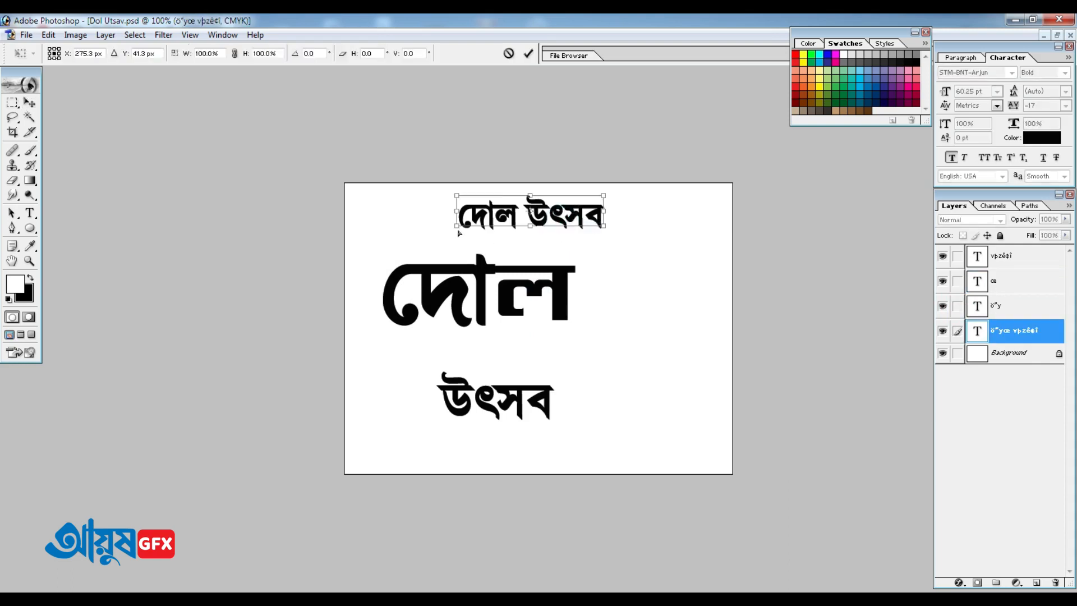
left_click_drag(455, 229, 505, 217)
key("Return")
key("v")
left_click_drag(577, 197, 411, 198)
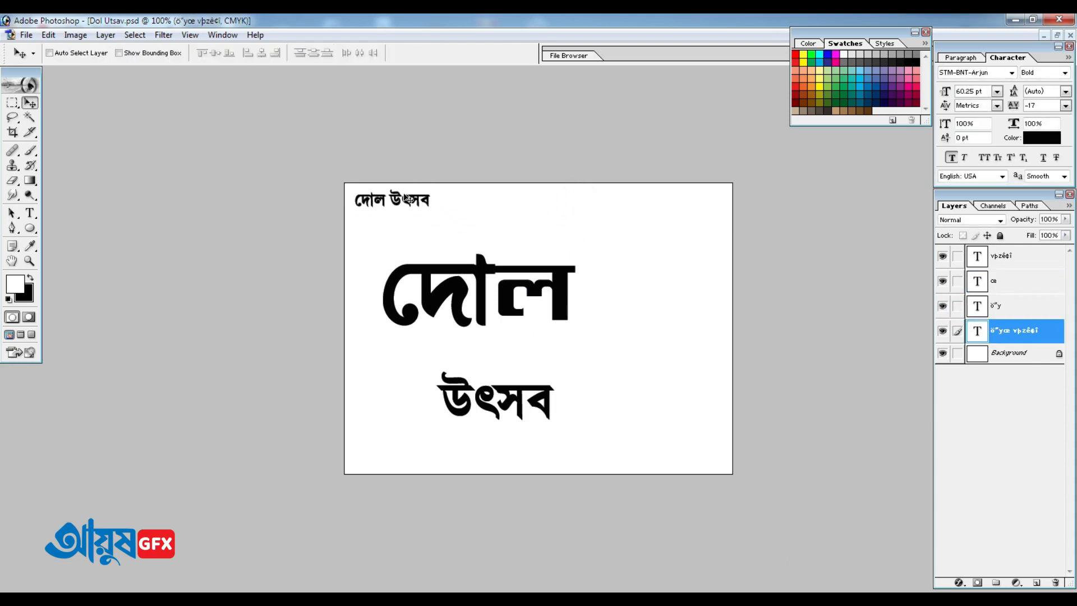
Select the ল layer and nudge it left and up until its headline's upper edge lines up with দো.
right_click(555, 294)
left_click(578, 300)
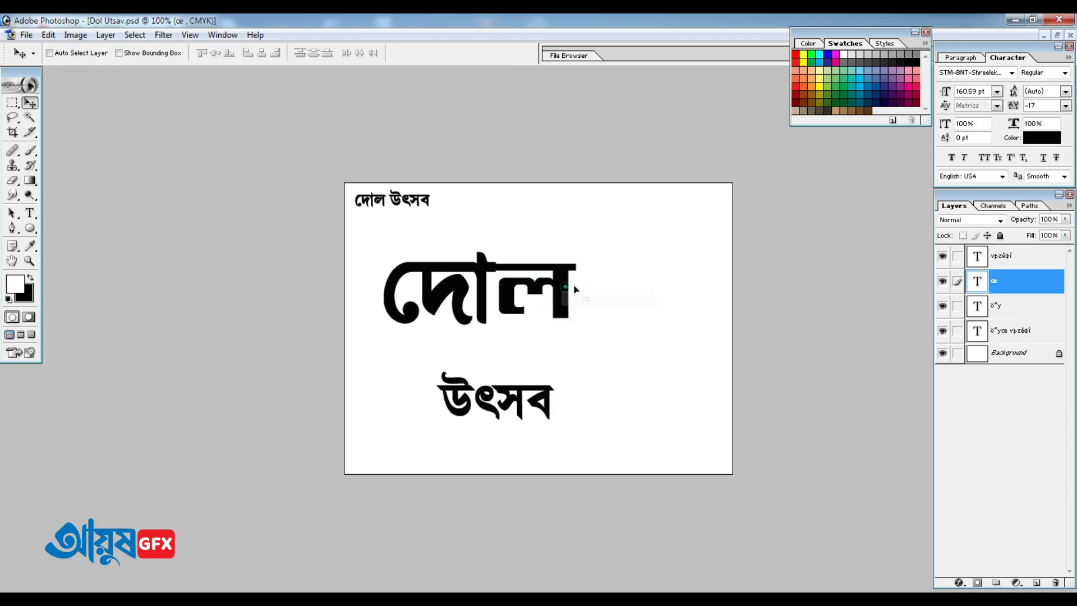
right_click(642, 247)
left_click_drag(642, 225, 649, 228)
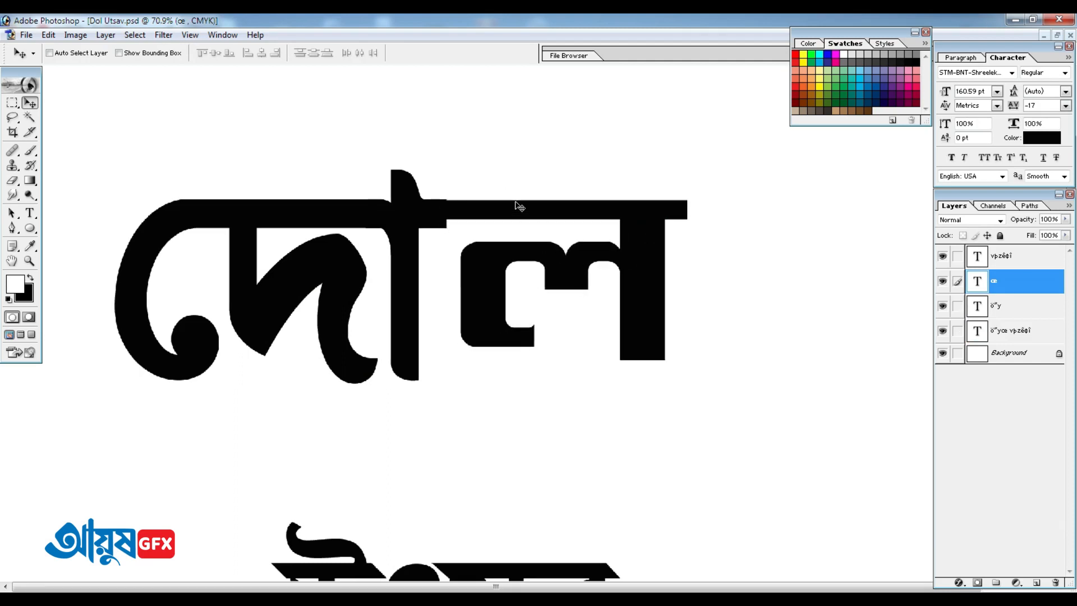
scroll(517, 205, "down", 7)
scroll(517, 205, "up", 11)
left_click_drag(593, 403, 366, 302)
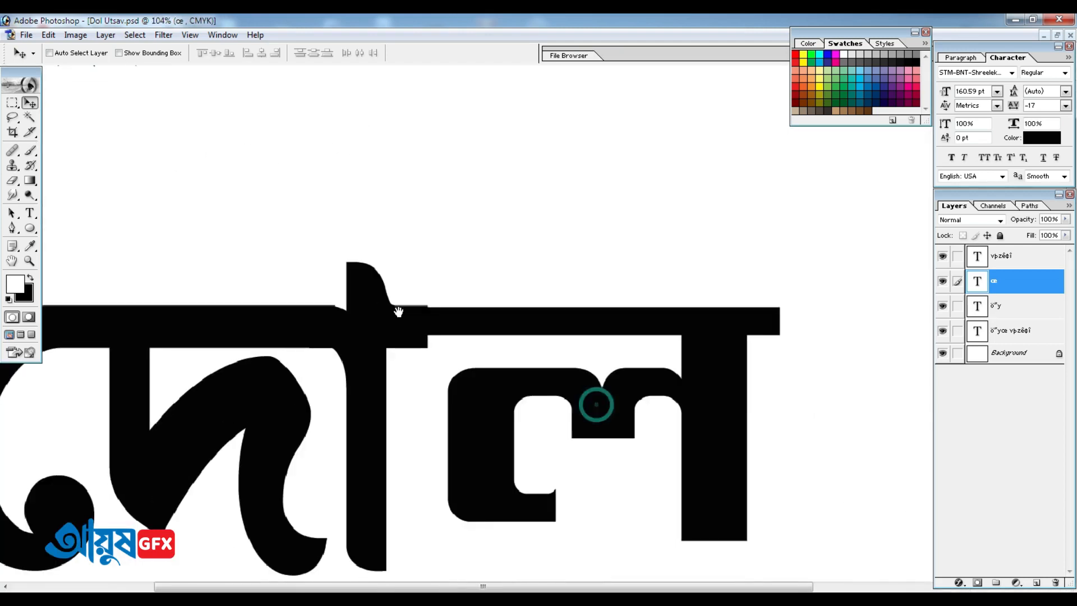
left_click_drag(540, 313, 536, 314)
key("Down")
key("Down")
key("Down")
key("Down")
key("Down")
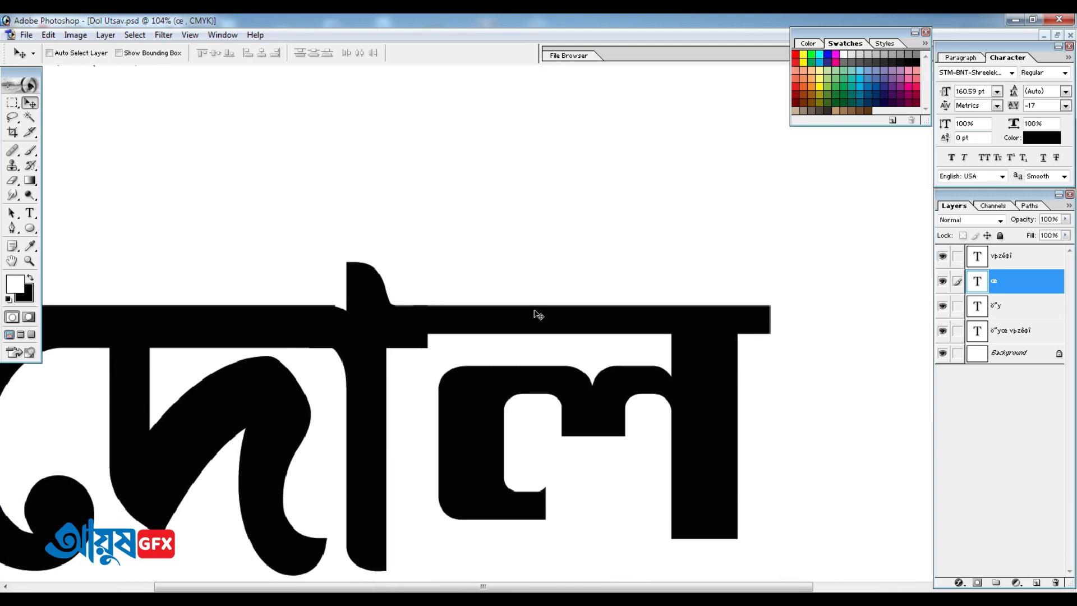
key("Up")
Select a rectangle along the ল headline and fill it with a black Solid Color layer to match দো's headline thickness.
left_click(12, 102)
left_click_drag(394, 317, 648, 339)
left_click_drag(763, 341, 770, 349)
left_click(1016, 583)
left_click(984, 361)
left_click(353, 330)
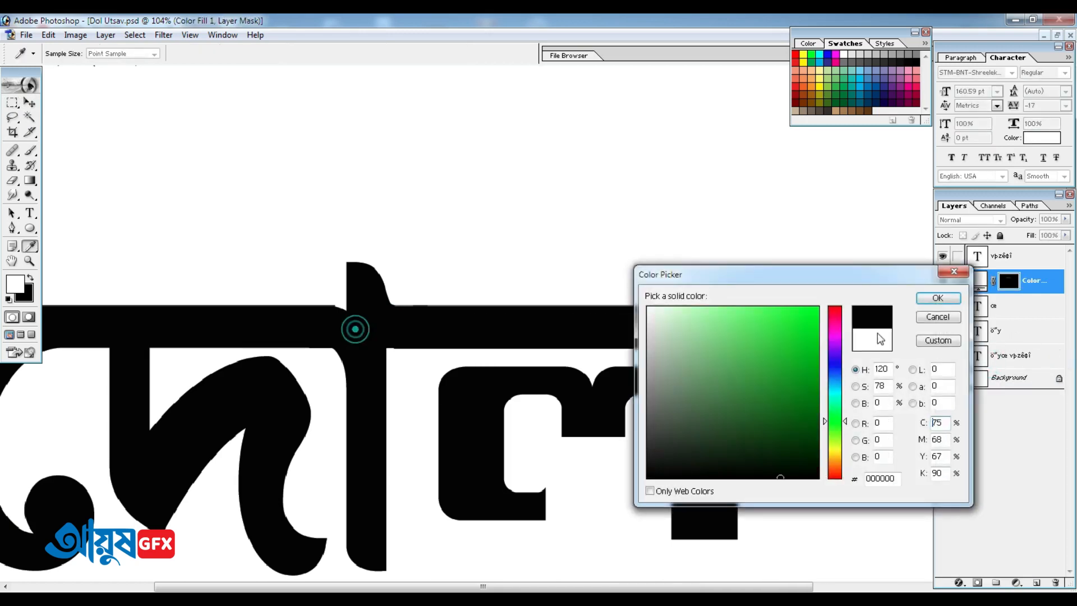
left_click(934, 298)
key("v")
scroll(560, 419, "up", 2)
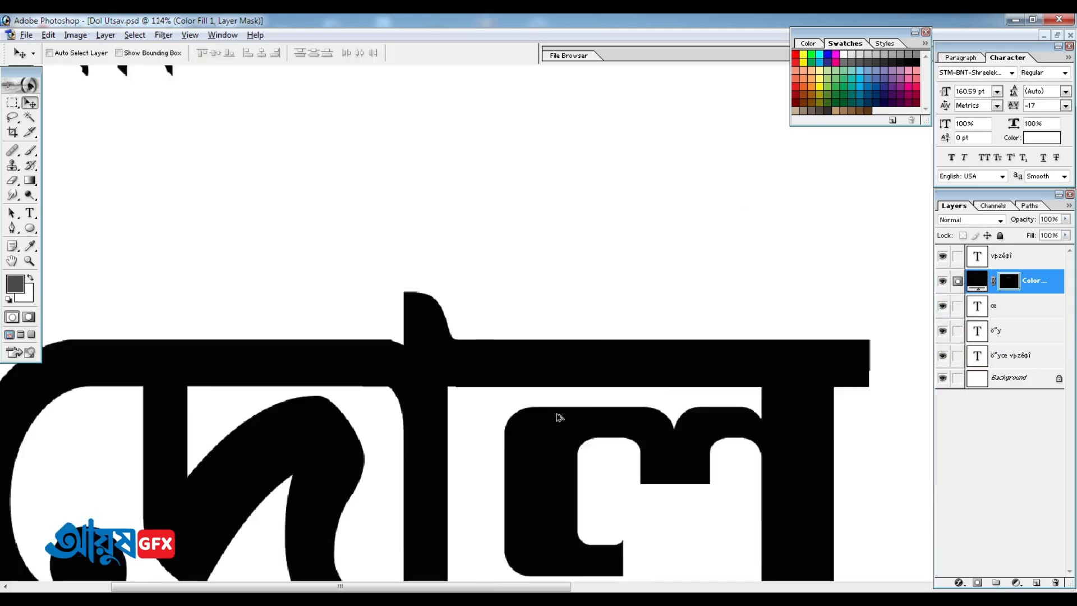
scroll(560, 419, "down", 8)
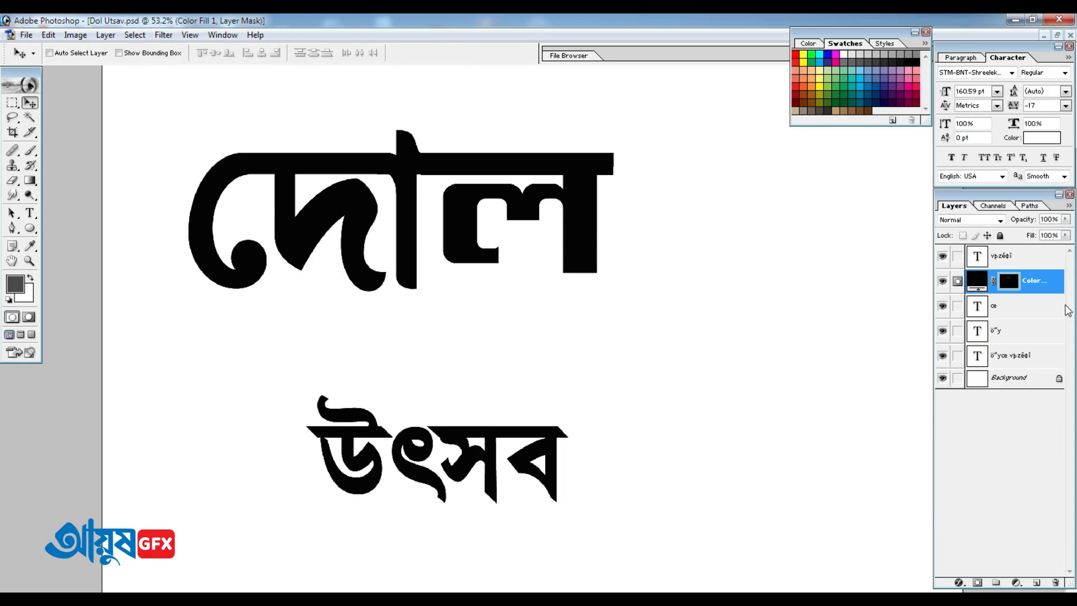
Link the ল and দো layers to the headline fill and move the whole দোল lettering slightly right and up.
left_click(958, 306)
left_click(957, 331)
left_click_drag(523, 273, 553, 258)
left_click_drag(578, 417, 527, 355)
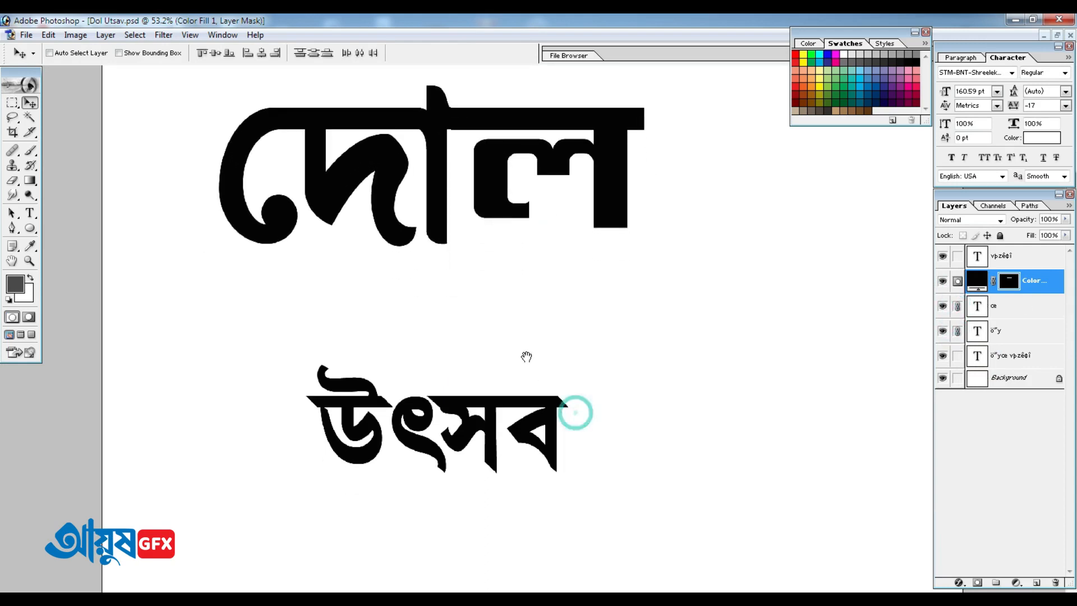
Select the উৎসব text layer and move it left and up, beneath দোল.
right_click(563, 403)
left_click(565, 412)
left_click_drag(562, 410, 460, 373)
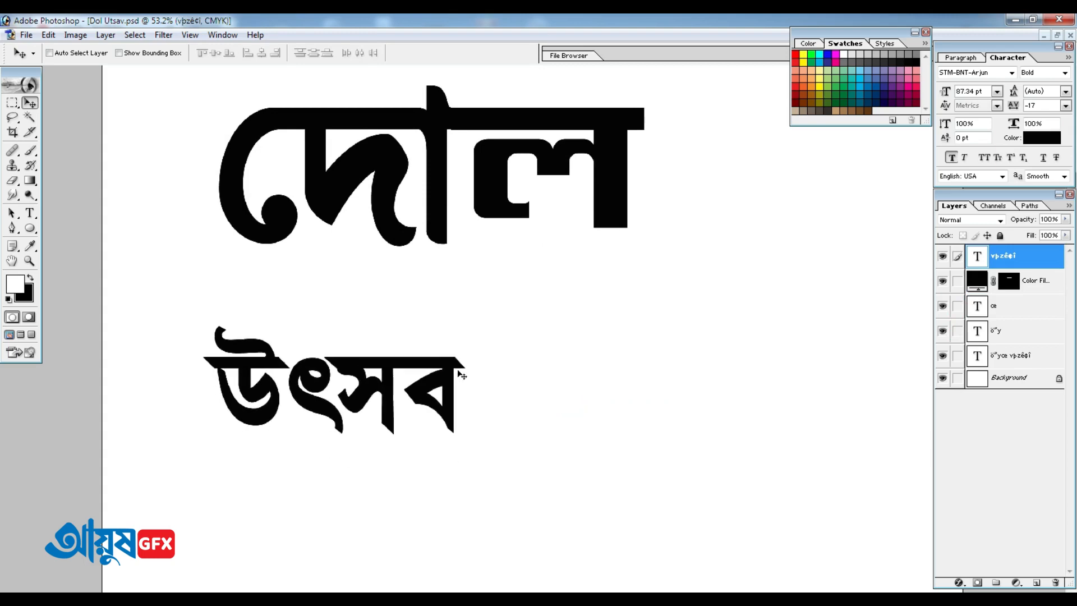
Split the letters সব out of উৎসব into a separate text layer and move it well to the right.
key("t")
left_click_drag(345, 377, 494, 385)
key("ctrl+c")
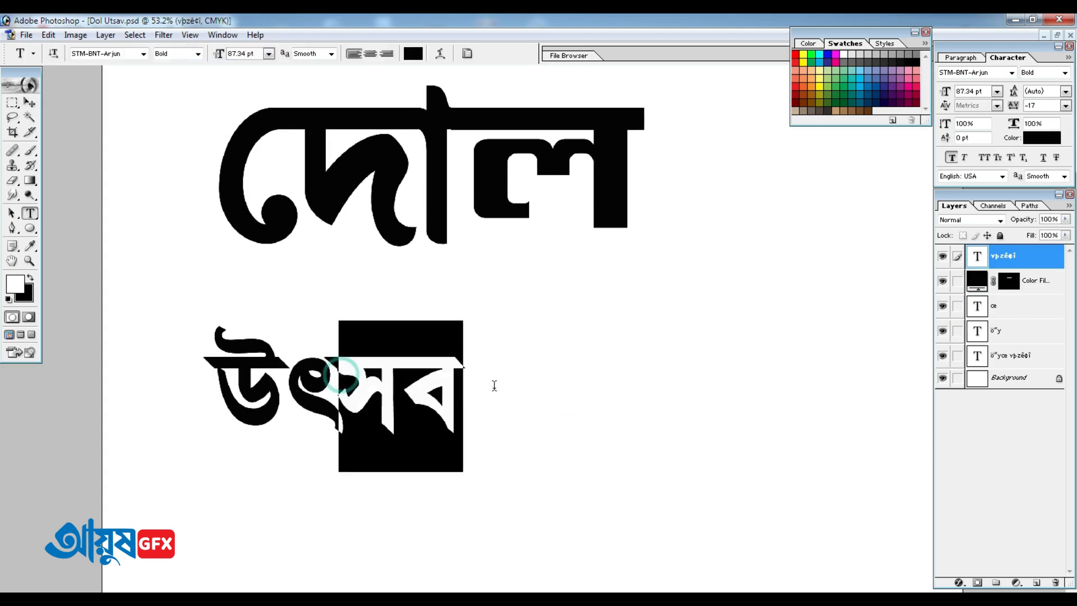
key("BackSpace")
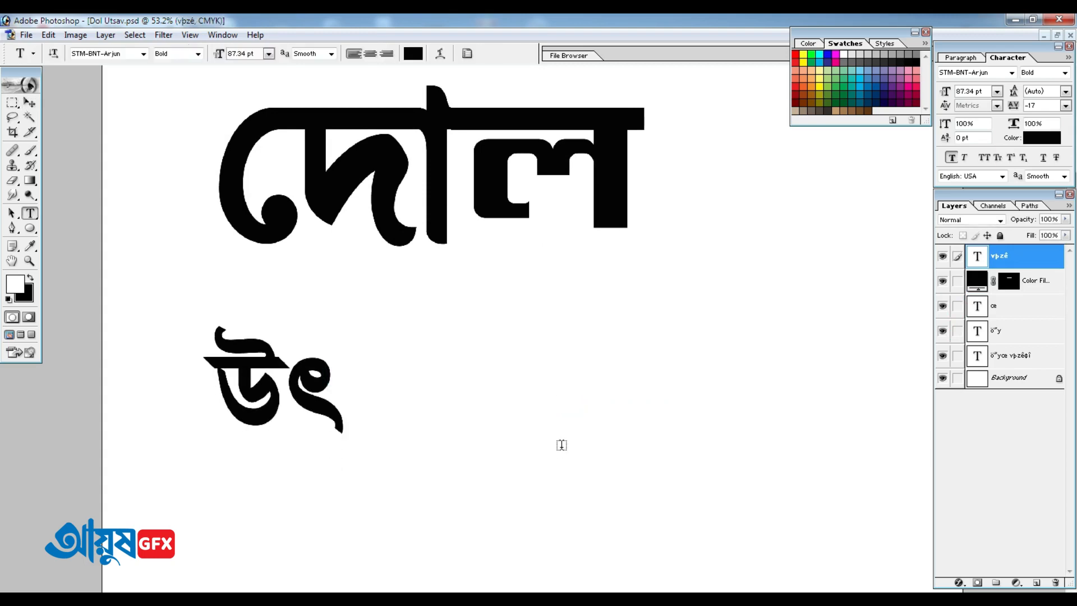
left_click(561, 445)
key("ctrl+v")
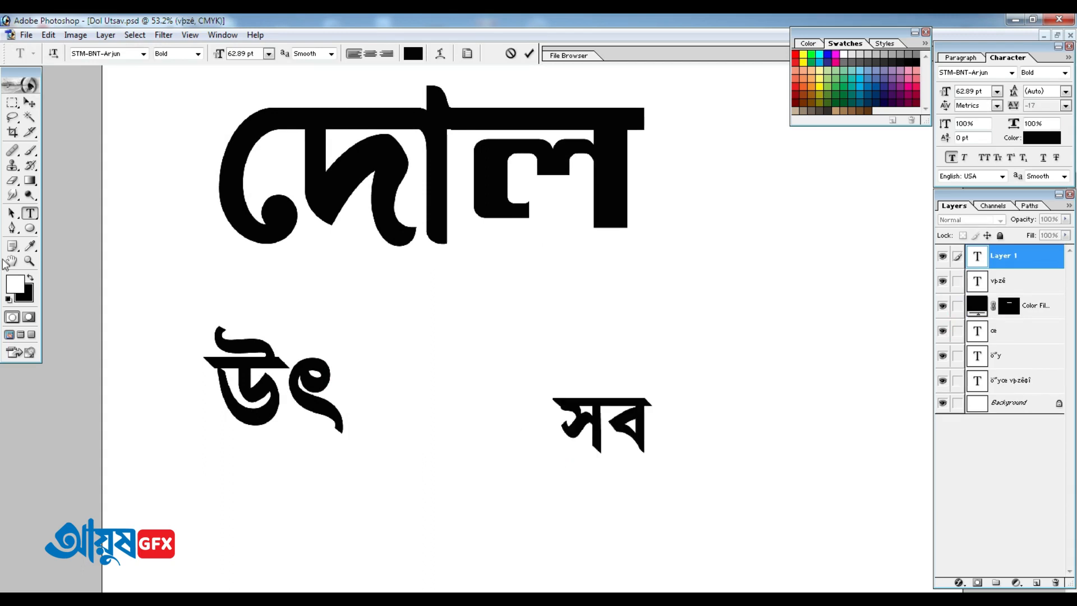
left_click(26, 99)
left_click_drag(590, 413, 775, 423)
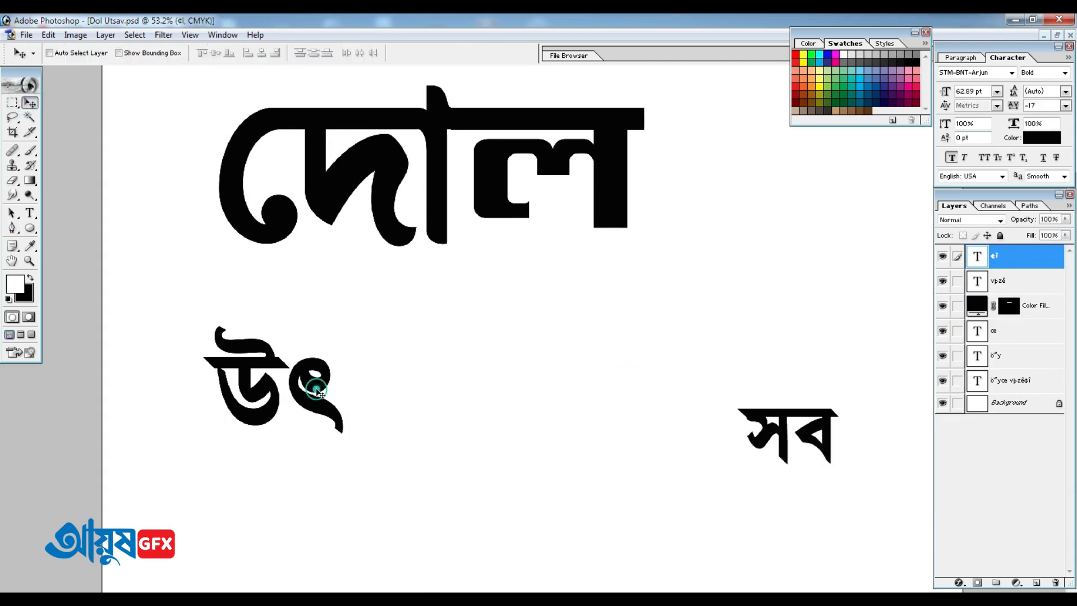
Remove ৎ from the উৎ text and place it as a separate text layer to the right of দোল.
key("t")
left_click_drag(287, 393, 388, 402)
key("BackSpace")
left_click(393, 409)
left_click(820, 259)
type("ê")
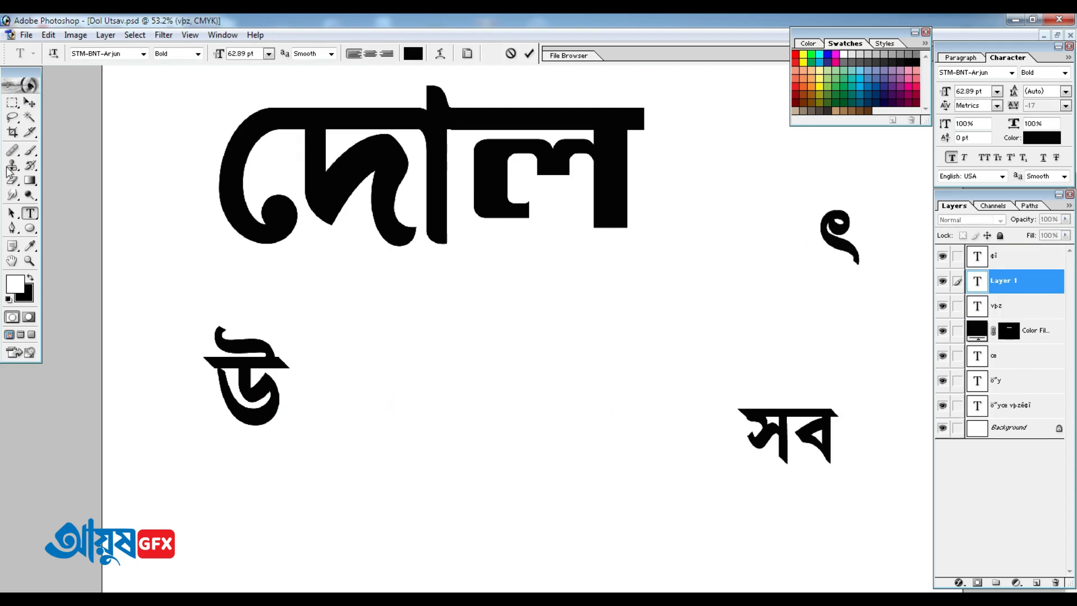
left_click(29, 102)
Move the উ letter beneath the middle of দোল and scale it to 188%.
right_click(279, 366)
left_click(306, 374)
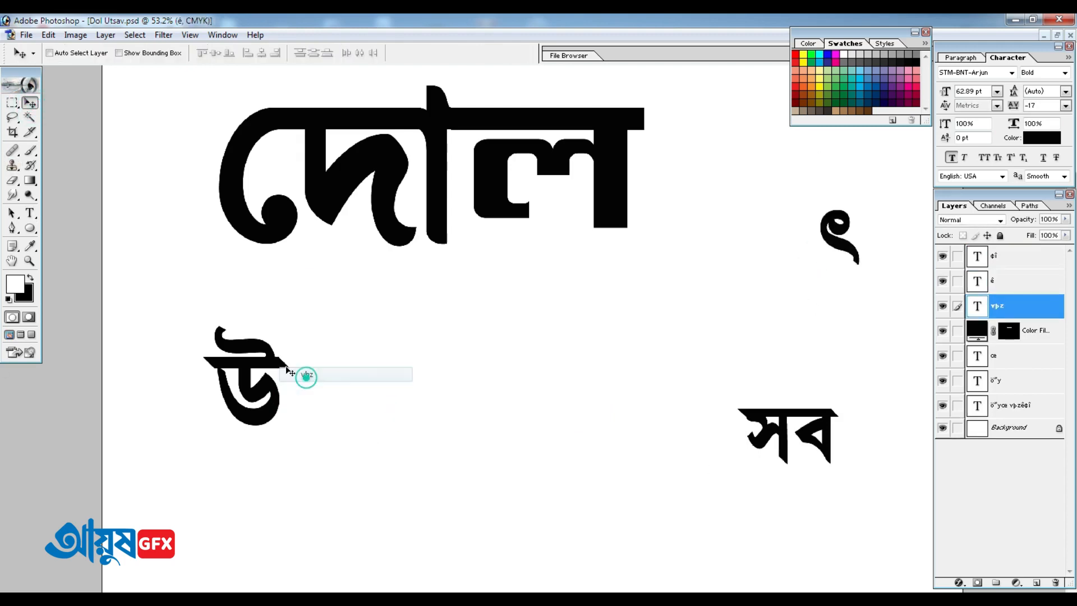
left_click_drag(277, 364, 538, 326)
key("ctrl+t")
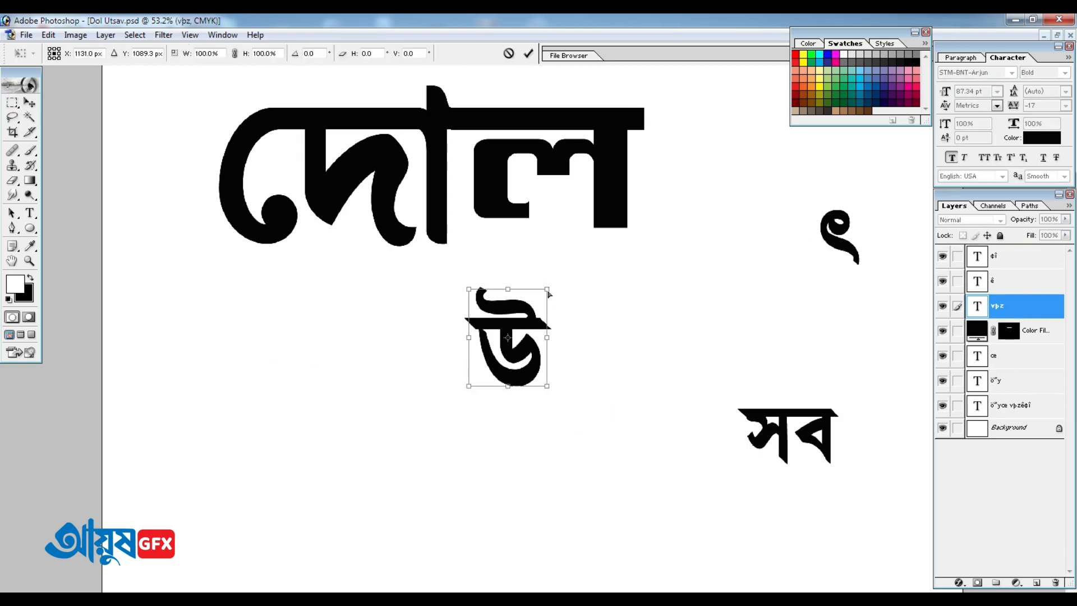
left_click_drag(552, 287, 615, 264)
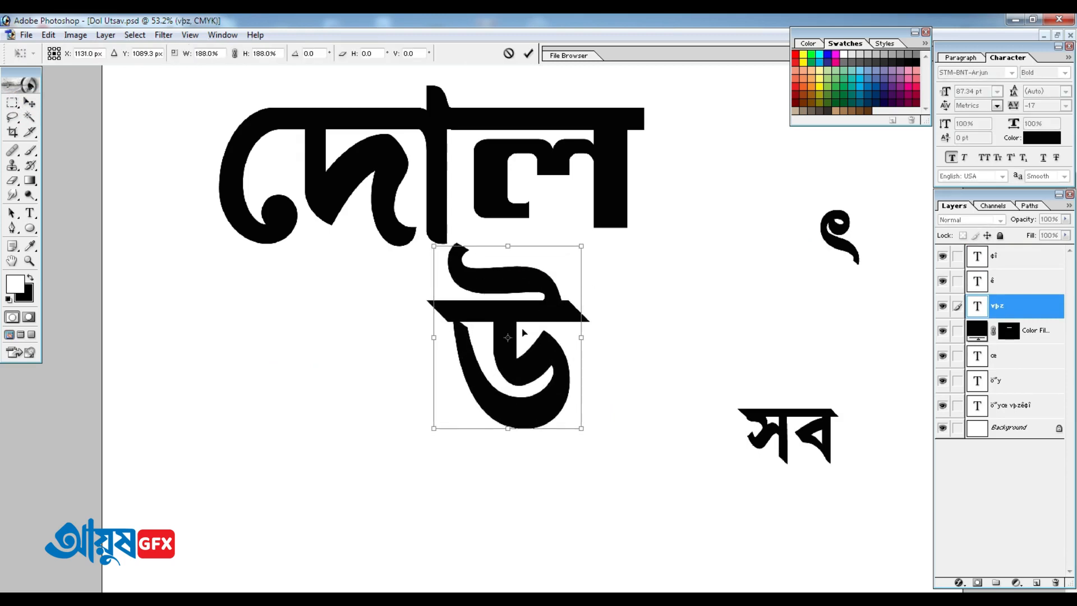
double_click(520, 331)
mouse_move(499, 316)
left_mouse_down()
mouse_move(515, 302)
mouse_move(507, 320)
left_mouse_up()
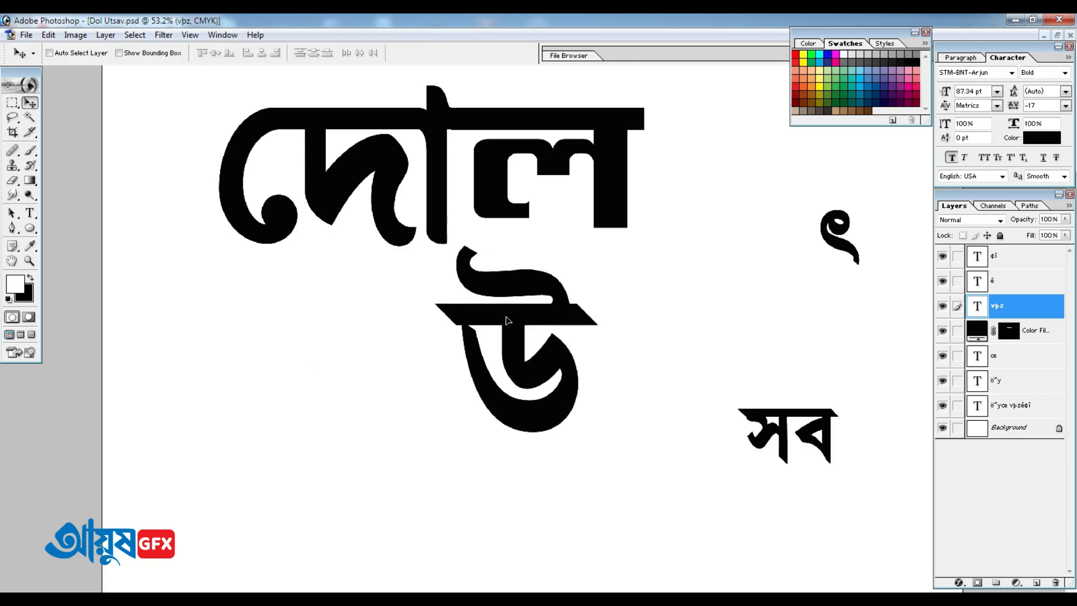
Move the সব text up to the right of উ and enlarge it to about 146 pt.
left_click_drag(785, 421, 782, 331)
key("ctrl+t")
left_click_drag(830, 368, 906, 372)
double_click(811, 305)
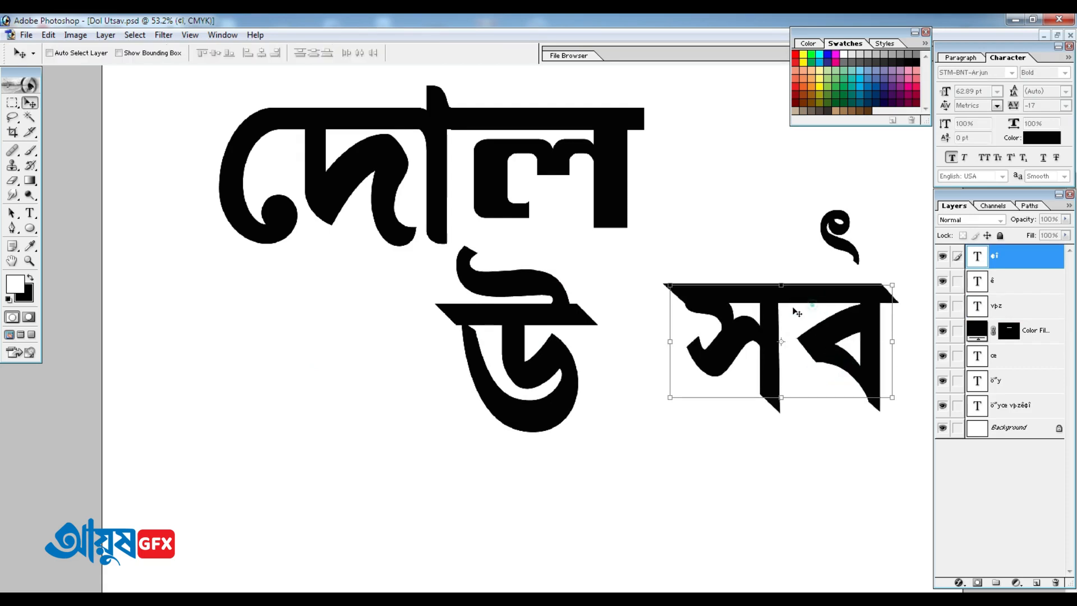
Link the উ layer with সব and move both slightly left beneath দোল.
right_click(532, 320, "shift")
left_click(555, 329, "shift")
left_click_drag(555, 315, 525, 315)
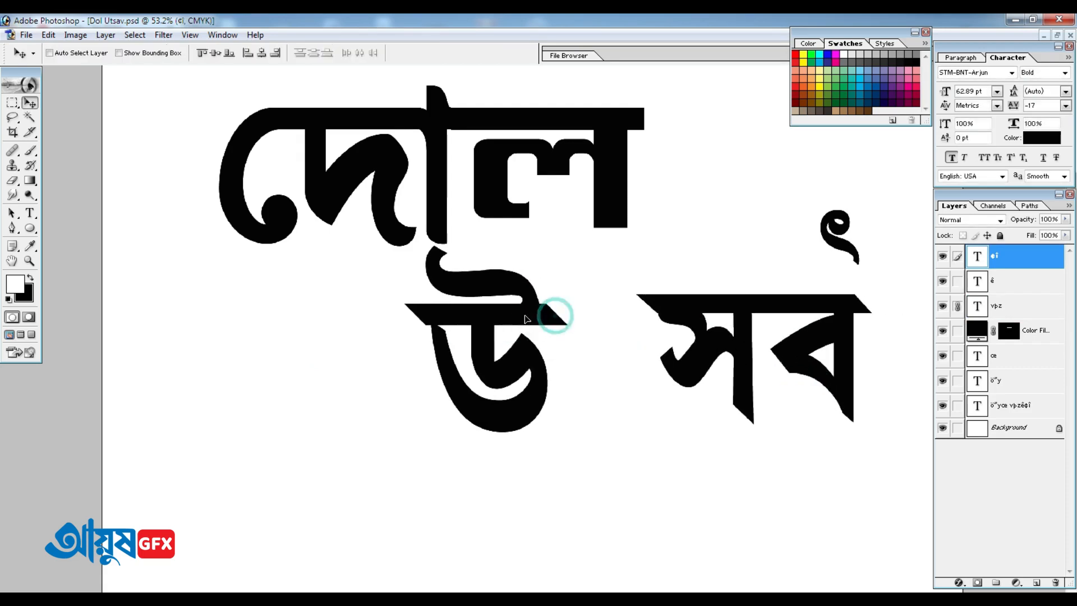
left_click(690, 231)
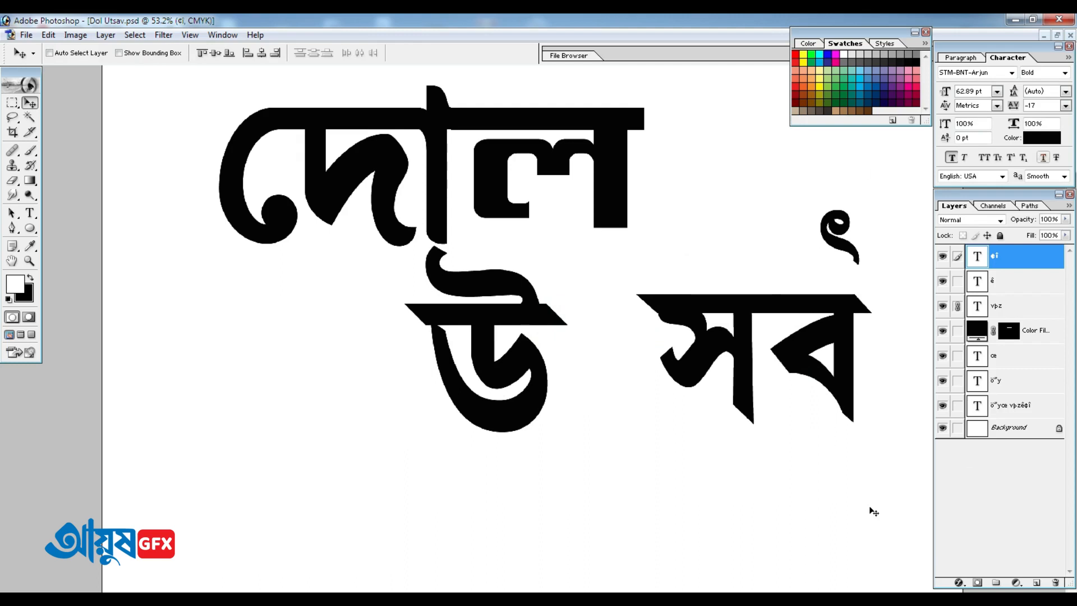
Move the ৎ letter between উ and সব and enlarge it to about 233 pt so it overlaps ল.
right_click(853, 259)
left_click(858, 250)
left_click_drag(858, 250, 620, 312)
key("ctrl+t")
left_click_drag(620, 266, 683, 212)
key("Return")
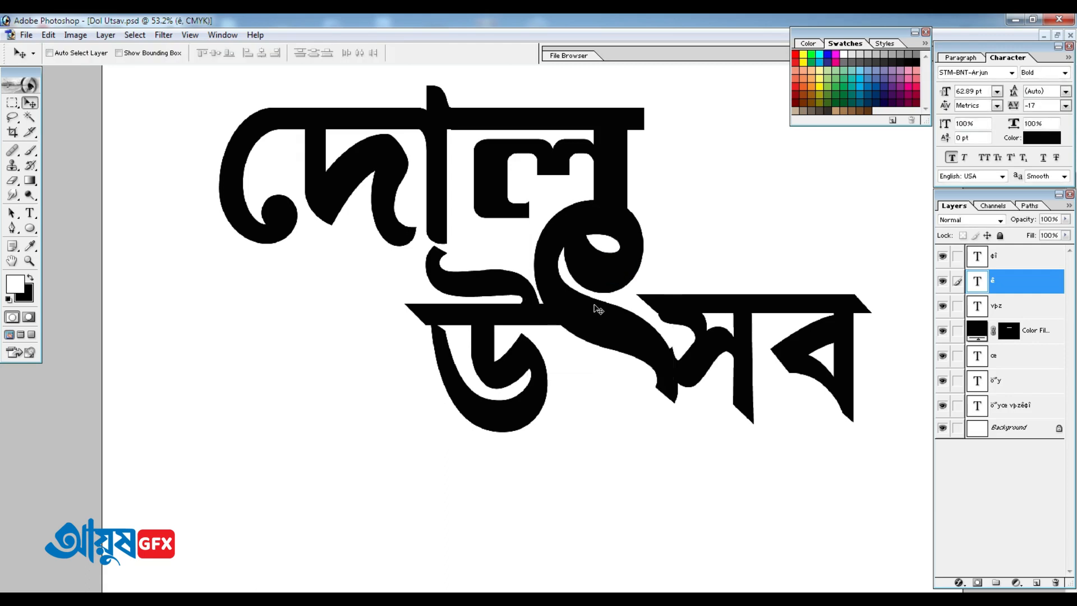
Add a white Solid Color fill layer directly above the উ layer.
left_click(1018, 308)
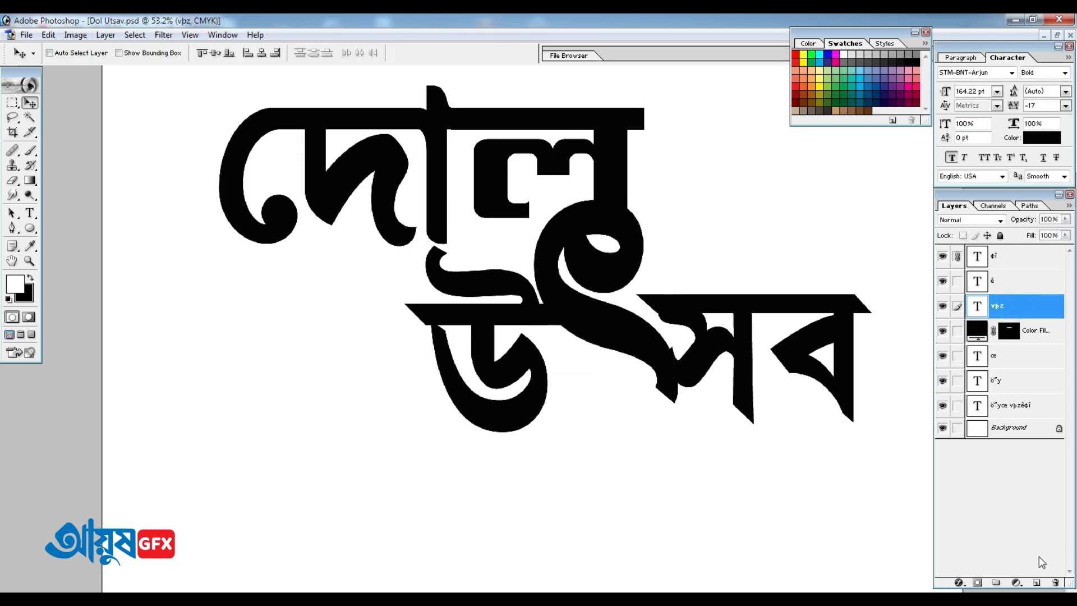
left_click(1017, 583)
left_click(977, 366)
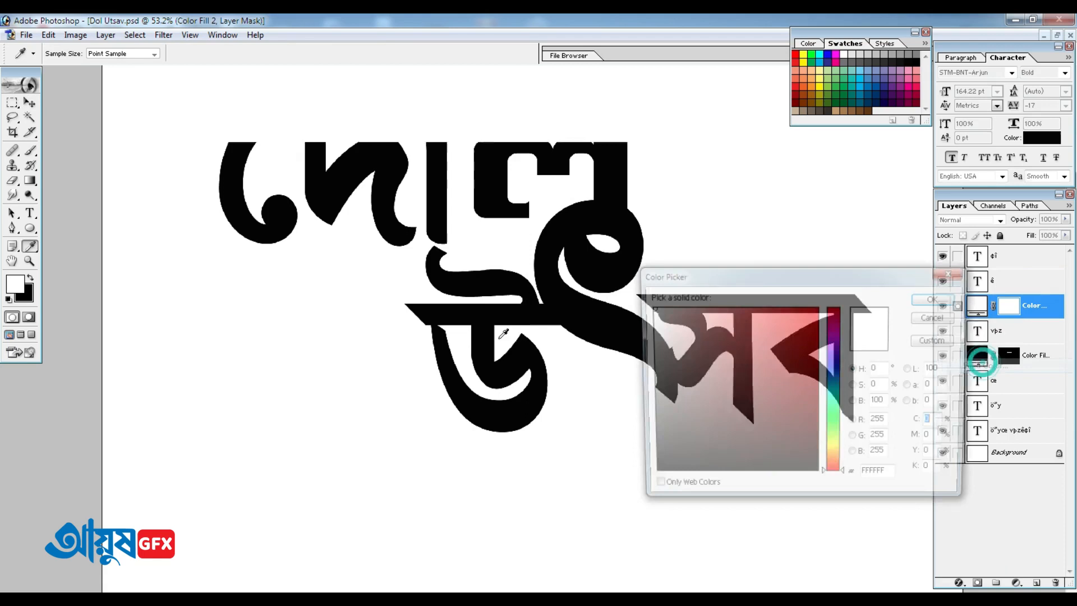
left_click_drag(692, 339, 476, 204)
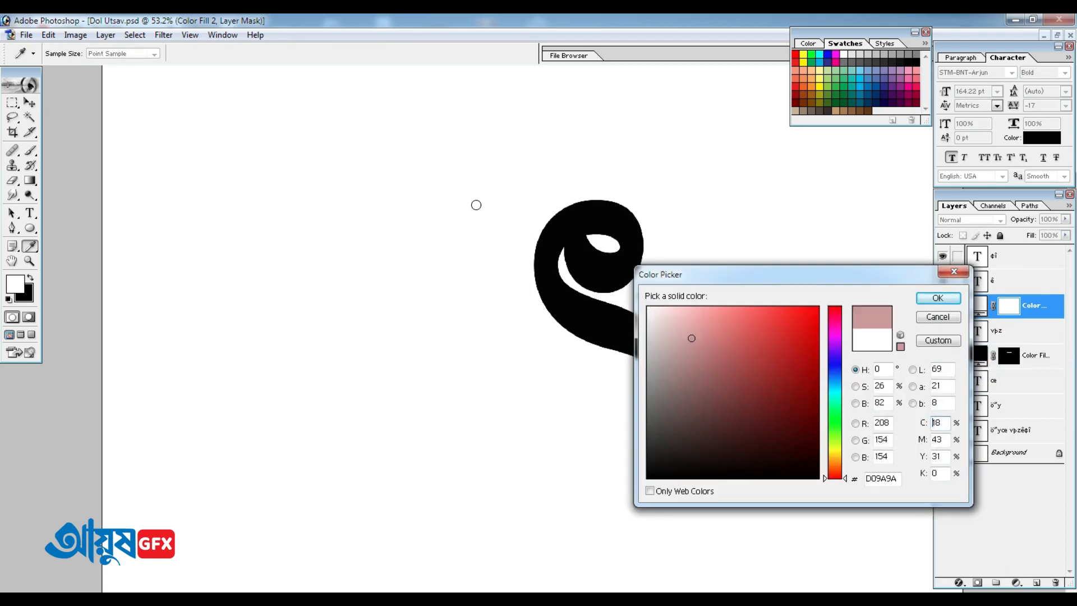
left_click(932, 303)
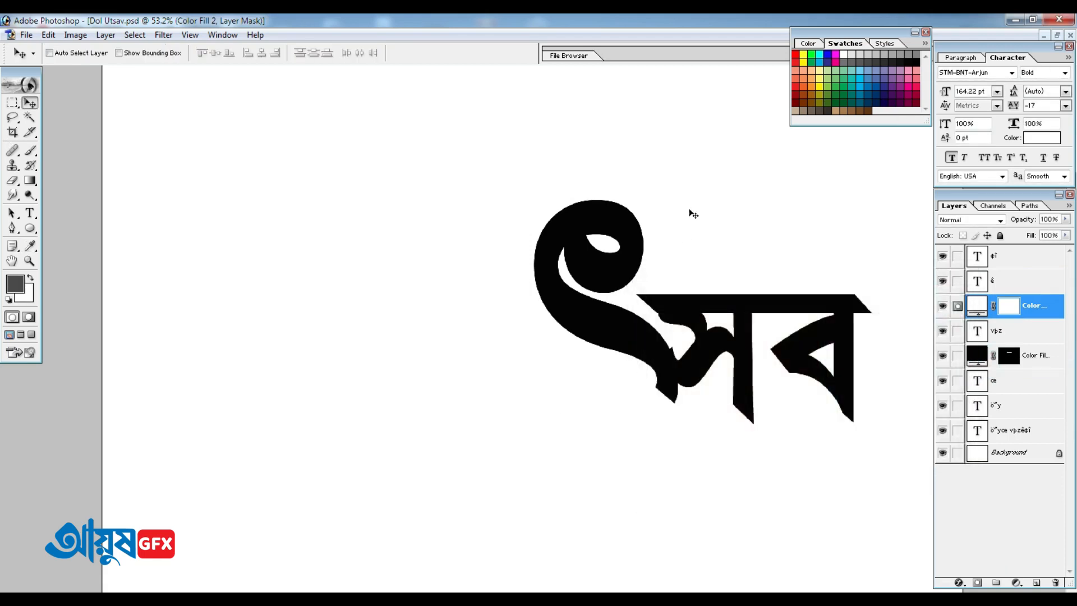
Move the সব layer below the white fill to isolate ৎ, and select the ৎ layer on the canvas.
left_click(993, 257)
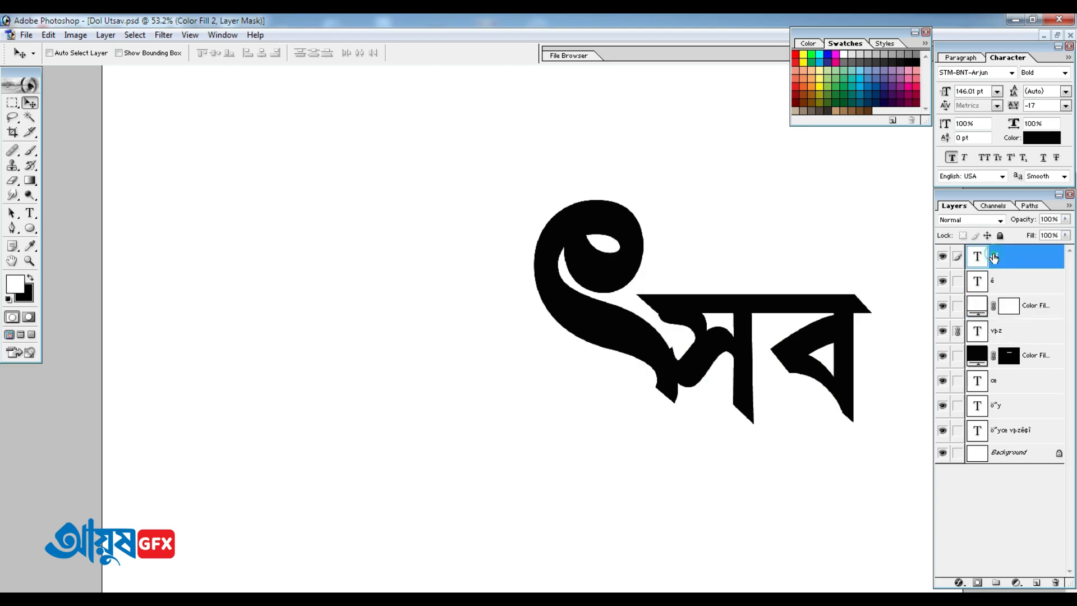
key("ctrl+bracketleft")
key("ctrl+bracketleft")
right_click(611, 273)
left_click(623, 279)
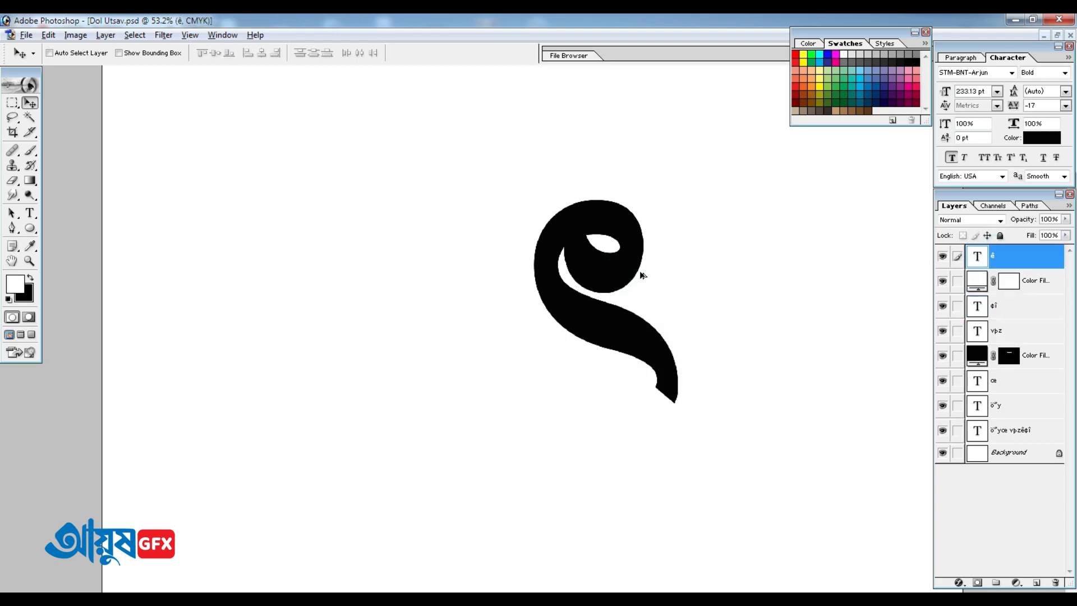
scroll(641, 273, "down", 2)
scroll(662, 298, "up", 2)
left_click_drag(704, 425, 457, 323)
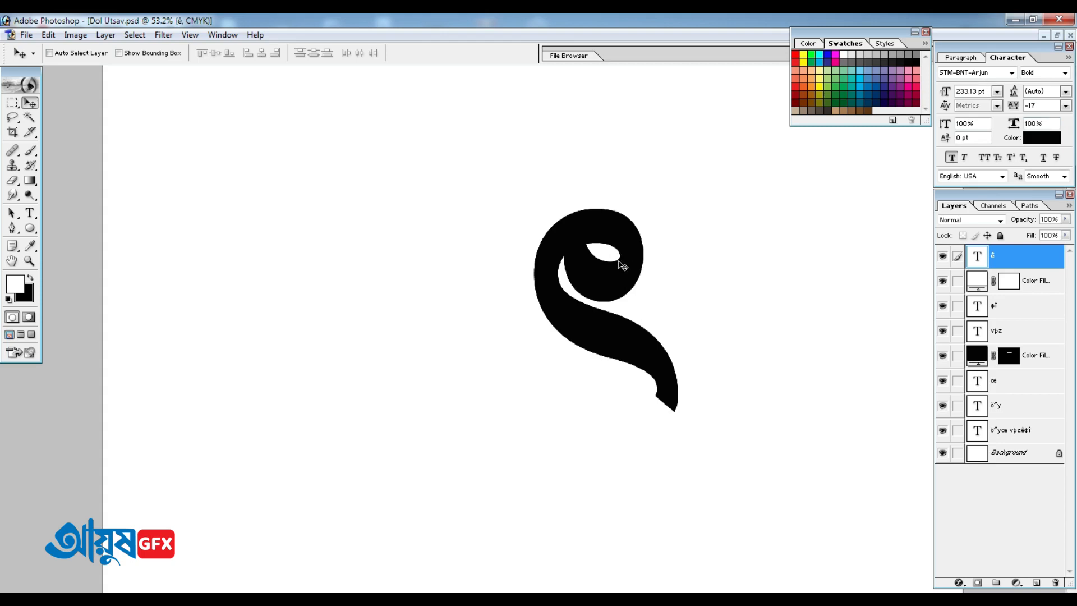
Move the ৎ letter slightly left, set its font to STM-BNT-Kusum and turn off faux bold.
right_click(620, 234)
left_click(634, 243)
left_click_drag(634, 243, 616, 244)
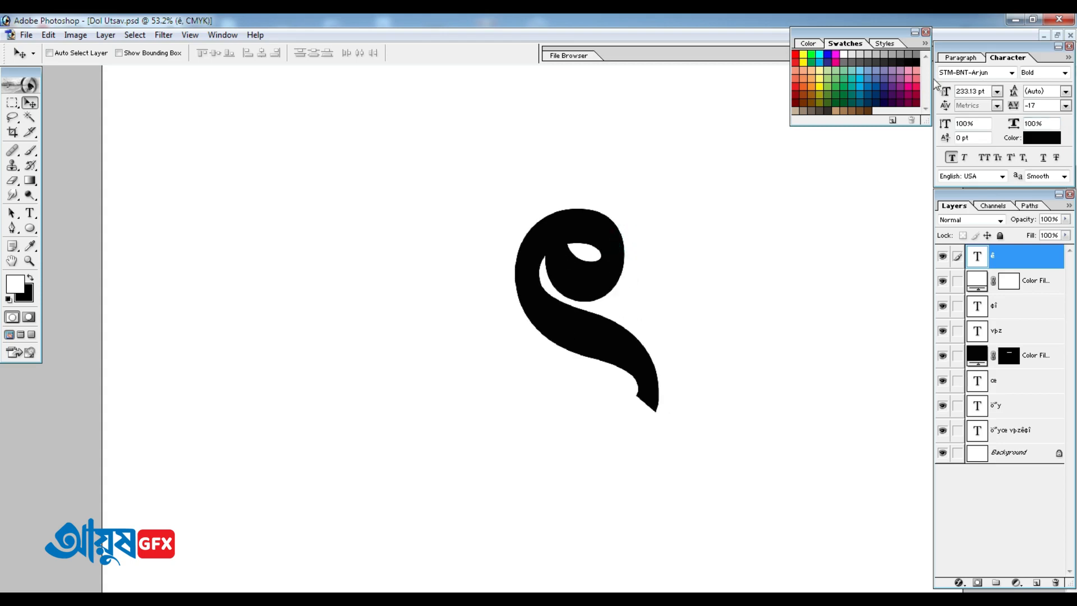
left_click(988, 75)
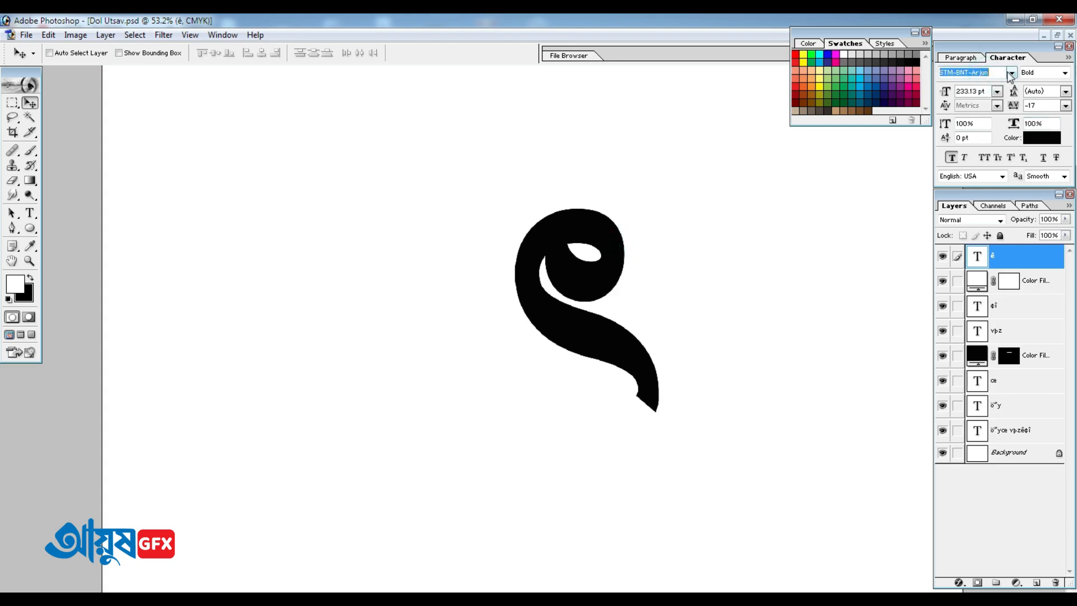
left_click(1010, 73)
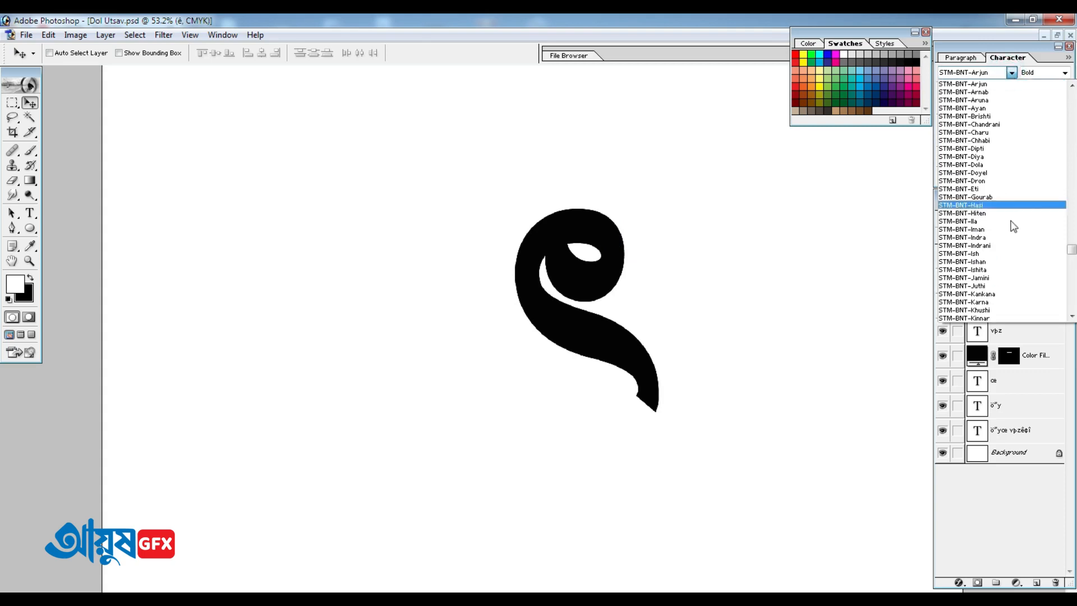
left_click_drag(1071, 247, 1072, 253)
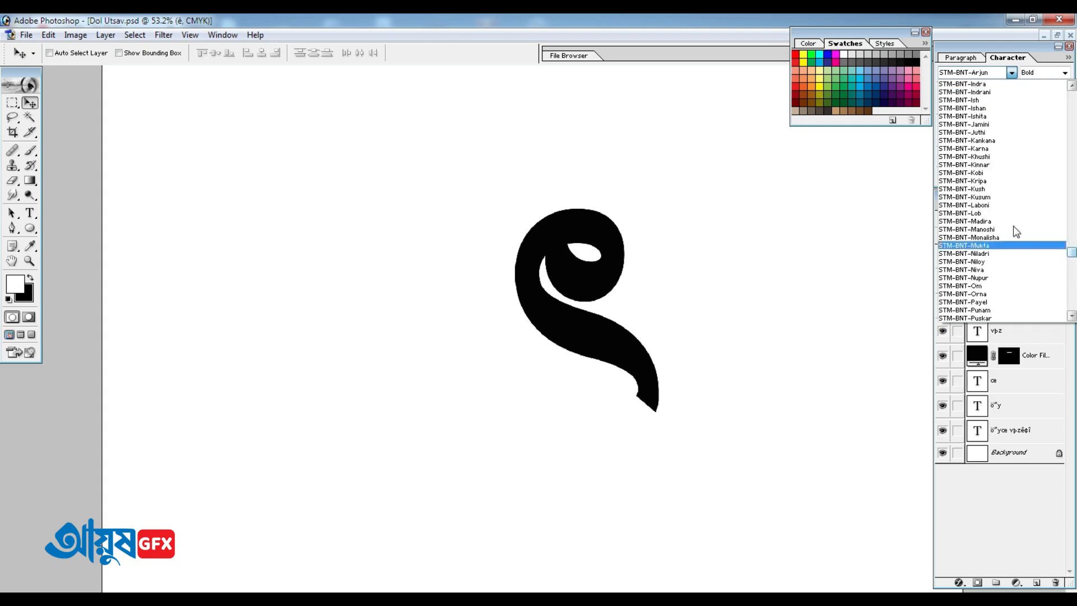
left_click(997, 197)
left_click(627, 244)
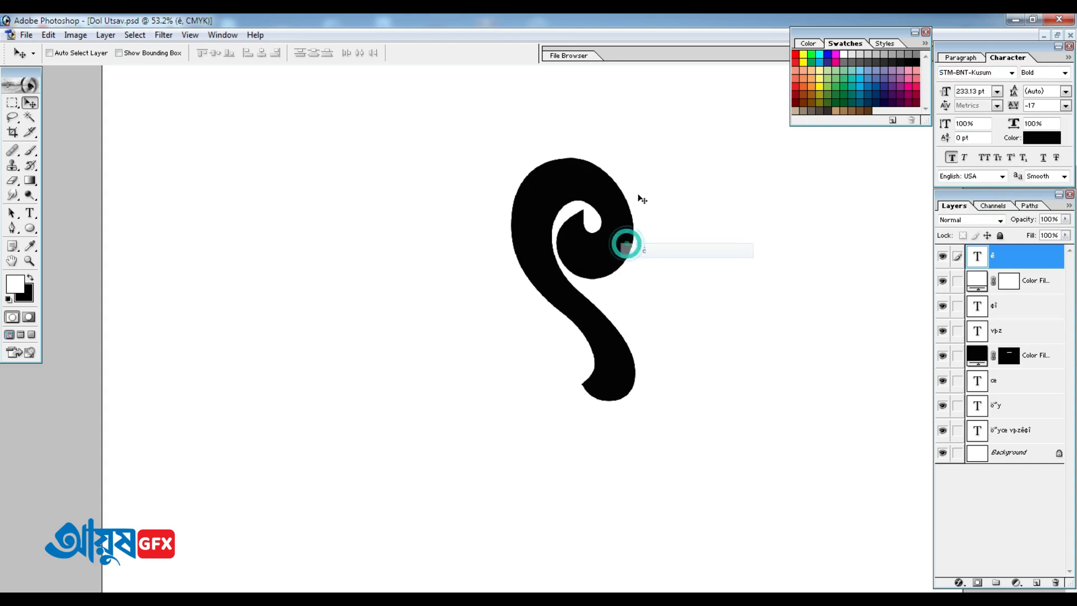
left_click(952, 157)
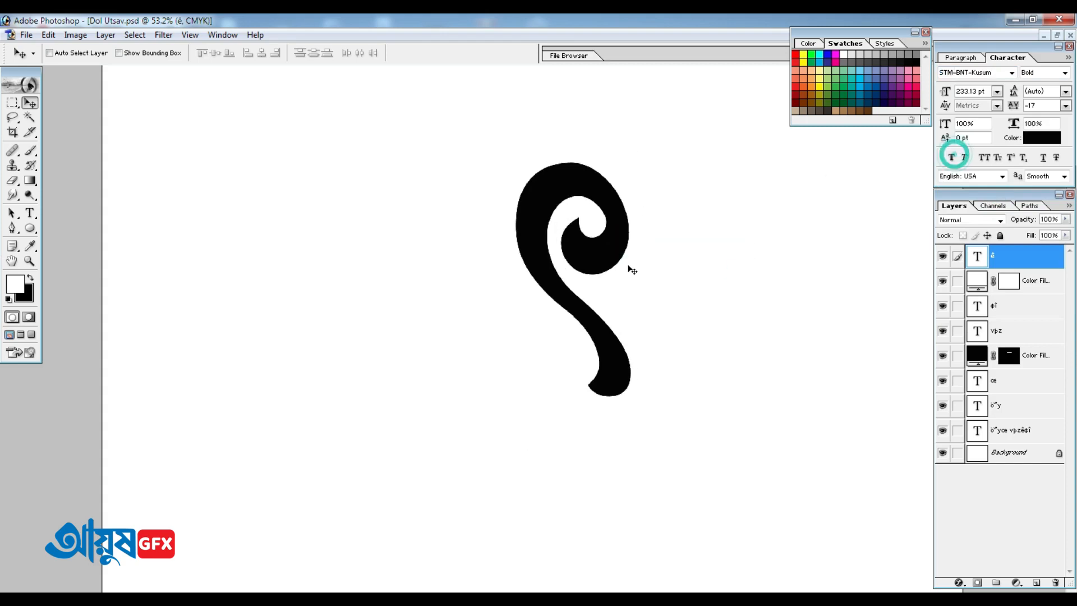
Transform the ৎ letter to about 122.7% width with a vertical skew of about -10.2 degrees.
key("ctrl+t")
left_click_drag(509, 276, 498, 303)
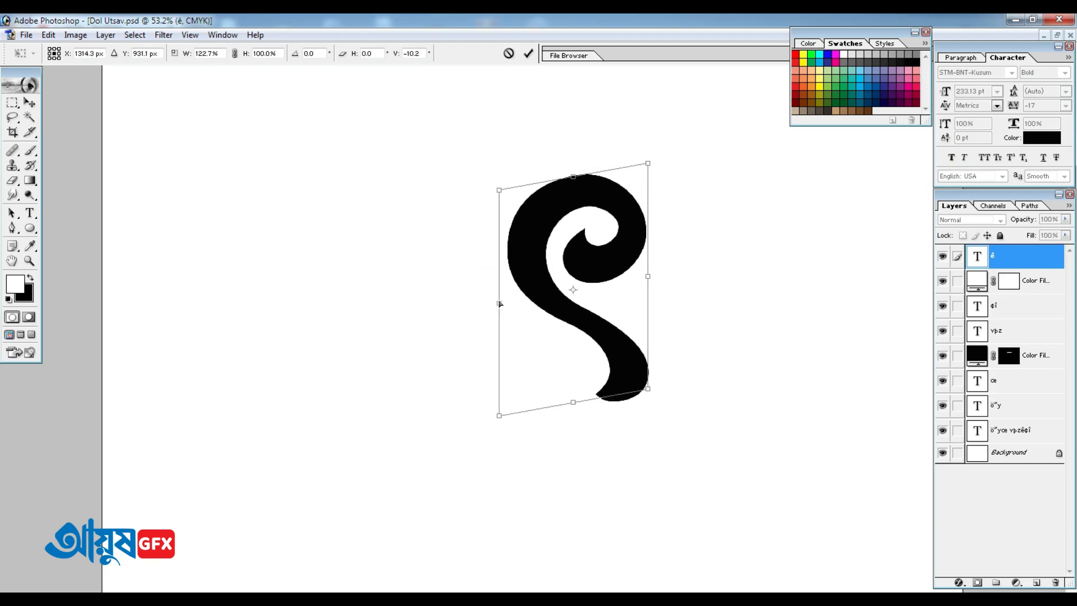
key("Return")
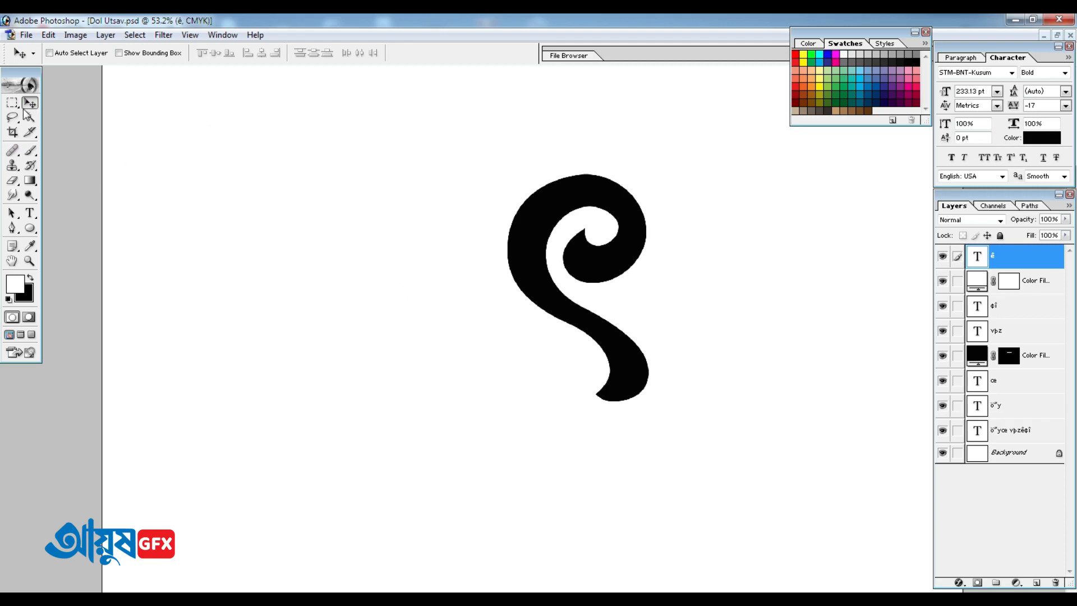
key("m")
left_click_drag(554, 323, 699, 441)
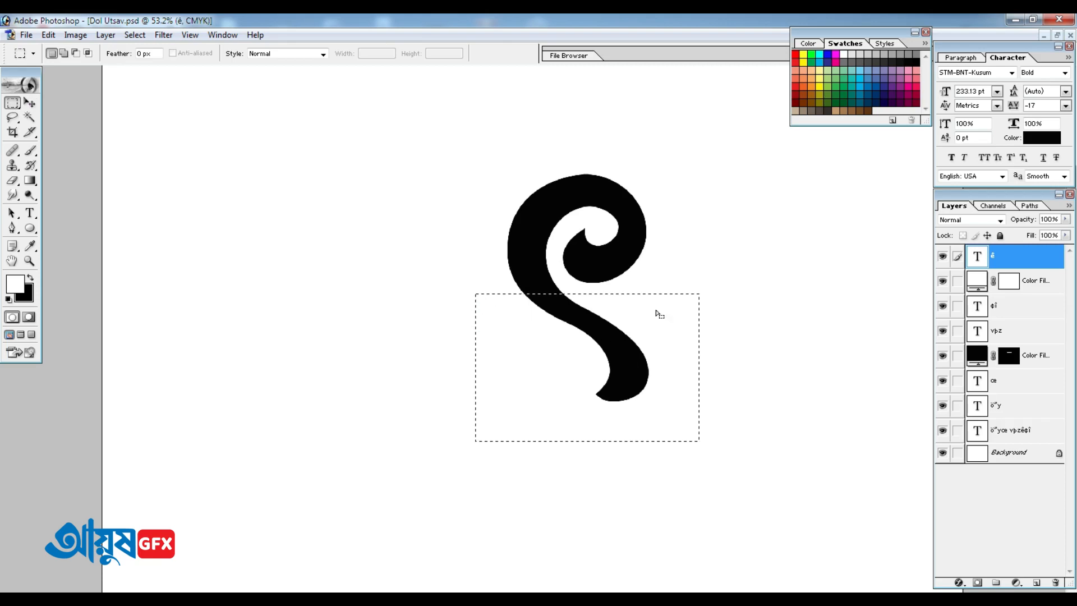
left_click(734, 265)
Select the upper part of ৎ with a rectangular marquee and add a layer mask that hides its lower tail.
left_click(13, 103)
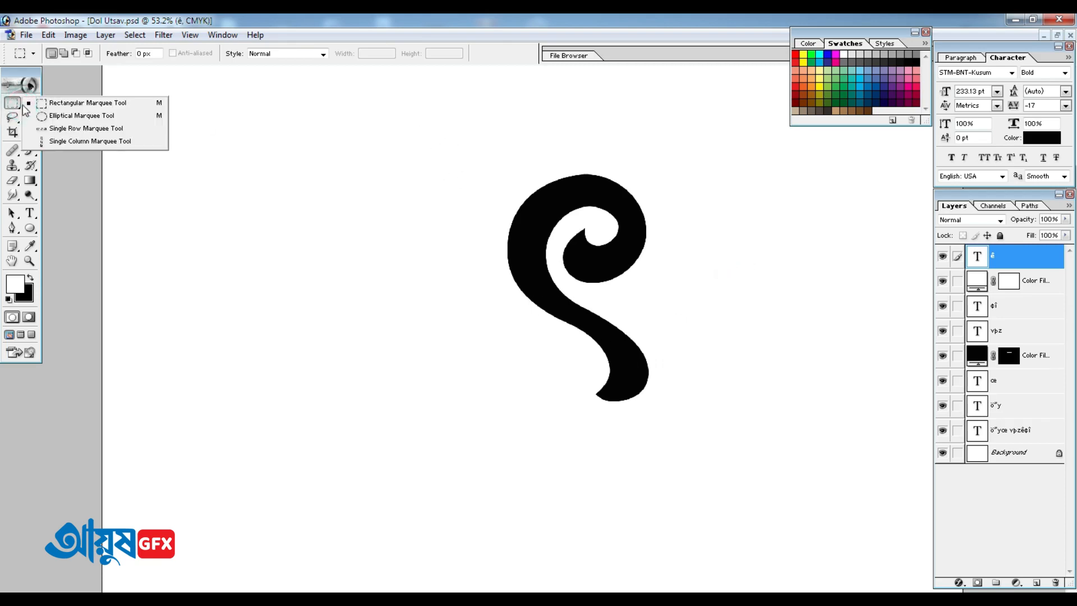
left_click(87, 104)
left_click_drag(415, 129, 748, 322)
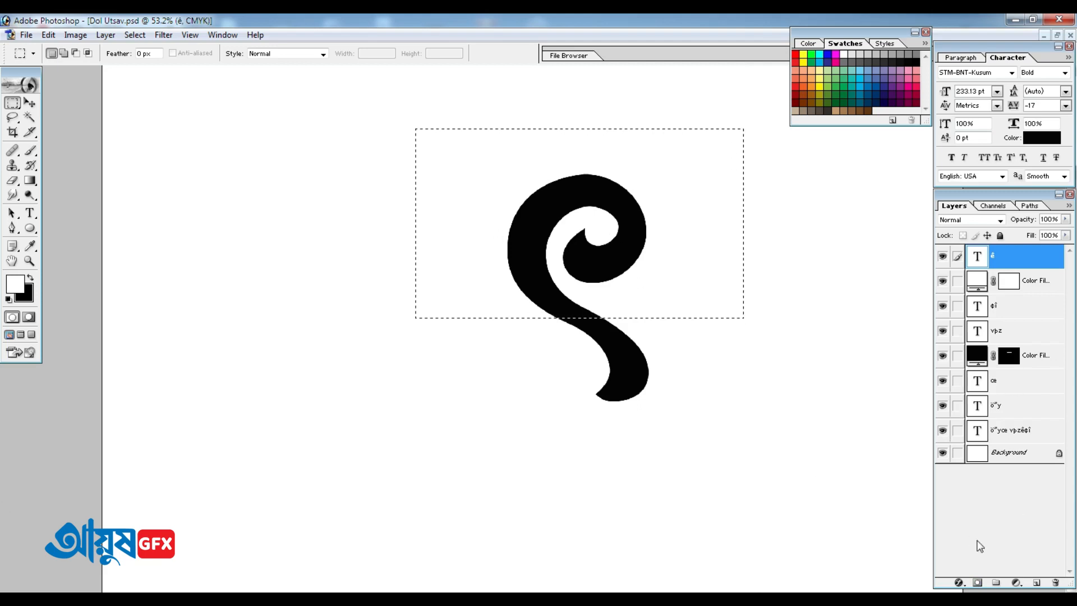
left_click(978, 583)
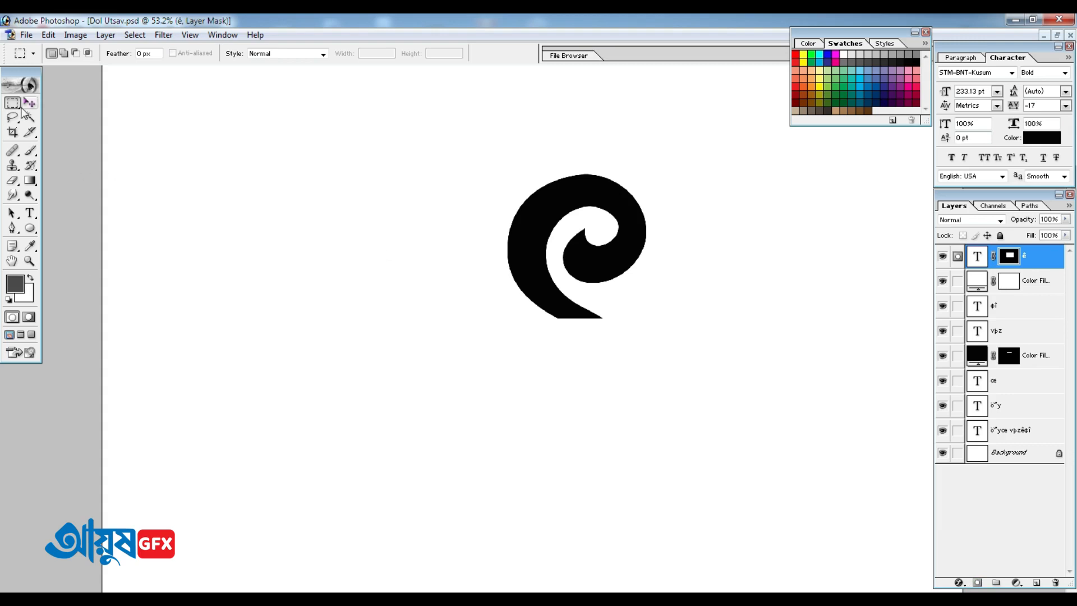
Start a Pen path at the inner edge of ৎ's neck and curve it down to a sharp tail tip.
key("p")
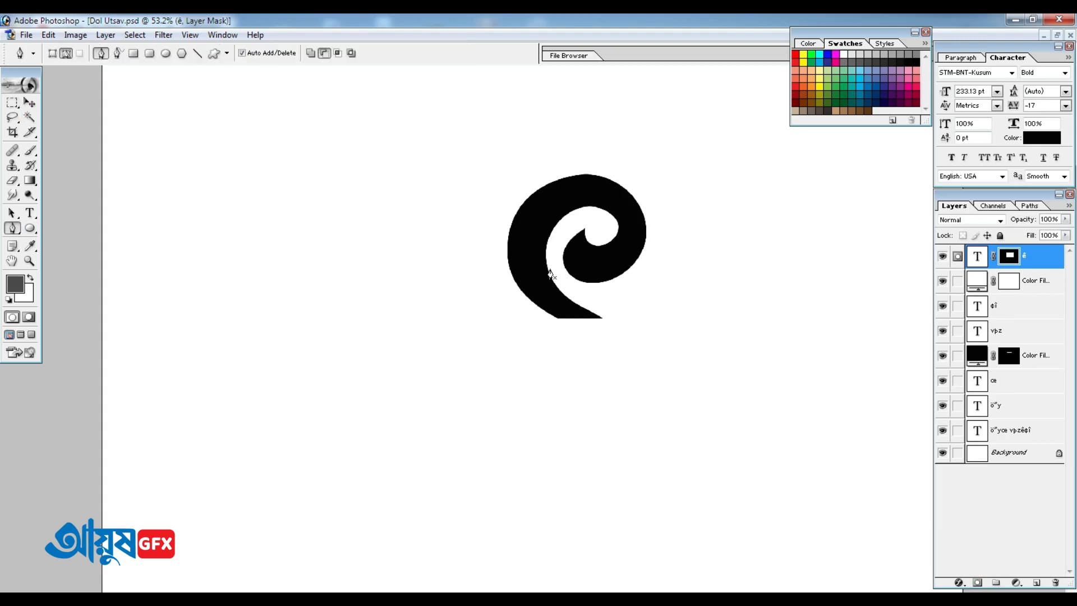
left_click(571, 300)
left_click_drag(598, 428, 523, 528)
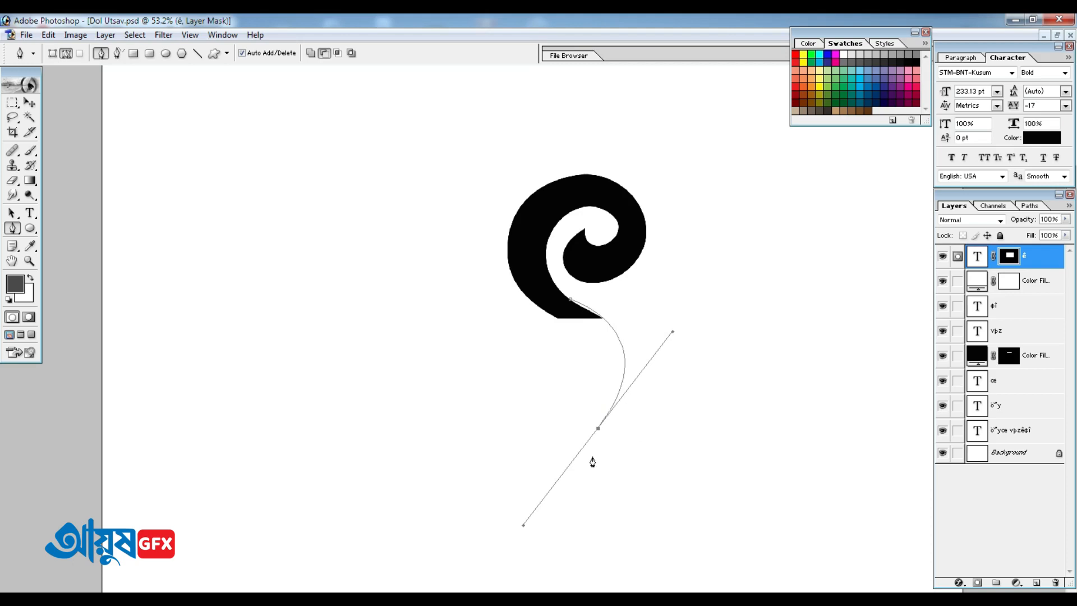
left_click_drag(598, 428, 594, 424)
left_click_drag(519, 522, 480, 517)
left_click_drag(595, 425, 571, 424)
scroll(606, 322, "up", 3)
left_click(450, 478, "alt")
left_click_drag(658, 324, 673, 316)
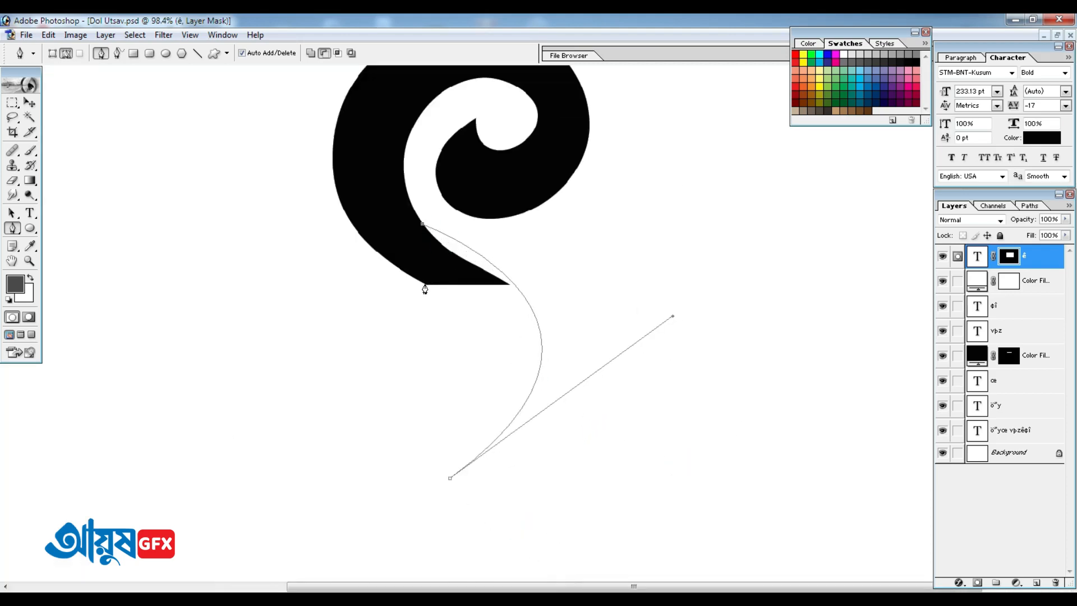
Continue the path from the tip up along ৎ's outer edge, fit the curves to the letter and close it inside the stroke.
left_click_drag(427, 285, 275, 235)
scroll(315, 253, "down", 1)
left_click_drag(345, 209, 389, 169)
left_click_drag(248, 372, 258, 360)
scroll(402, 422, "down", 2)
left_click_drag(382, 290, 366, 247)
left_click_drag(448, 310, 443, 331)
left_click_drag(408, 291, 363, 300)
left_click_drag(444, 331, 453, 339)
left_click_drag(522, 440, 532, 444)
left_click(345, 136)
left_click(365, 247)
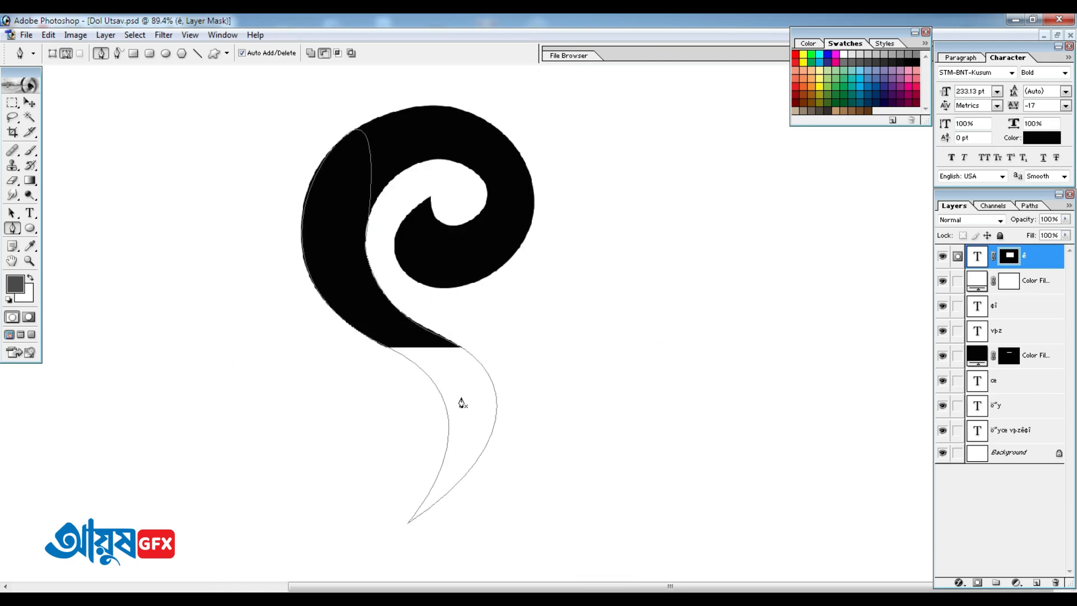
Convert the tail path into an anti-aliased new selection and fill it with a black Solid Color fill layer.
right_click(426, 352)
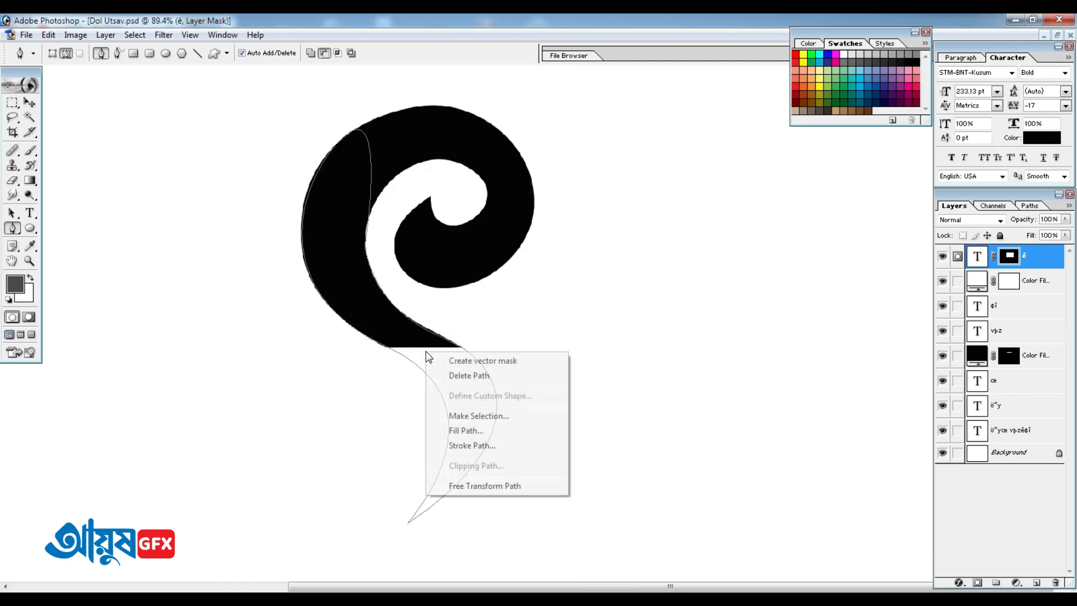
left_click(483, 415)
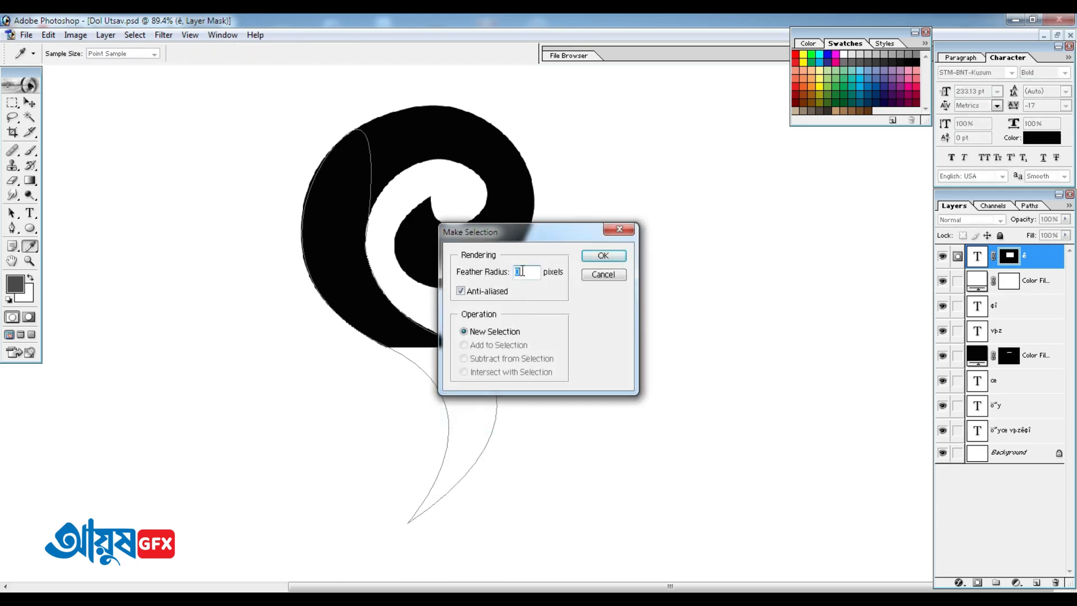
left_click(608, 257)
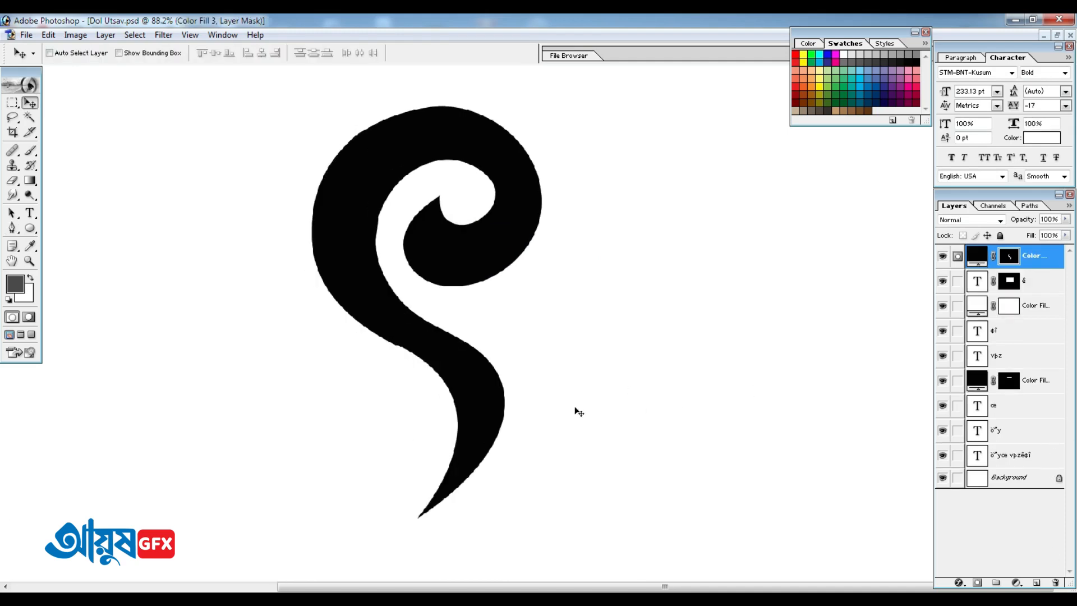
Transform the black tail shape to about 108% width and 99.8% height, rotated about 1.1 degrees, to match ৎ's curve.
key("ctrl+t")
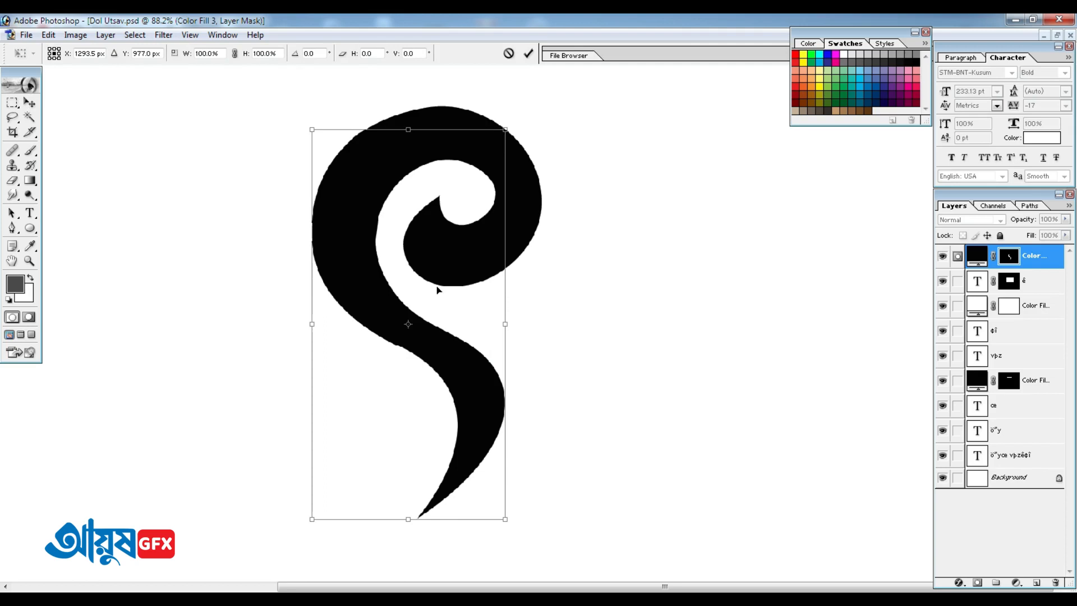
left_click_drag(312, 326, 306, 324)
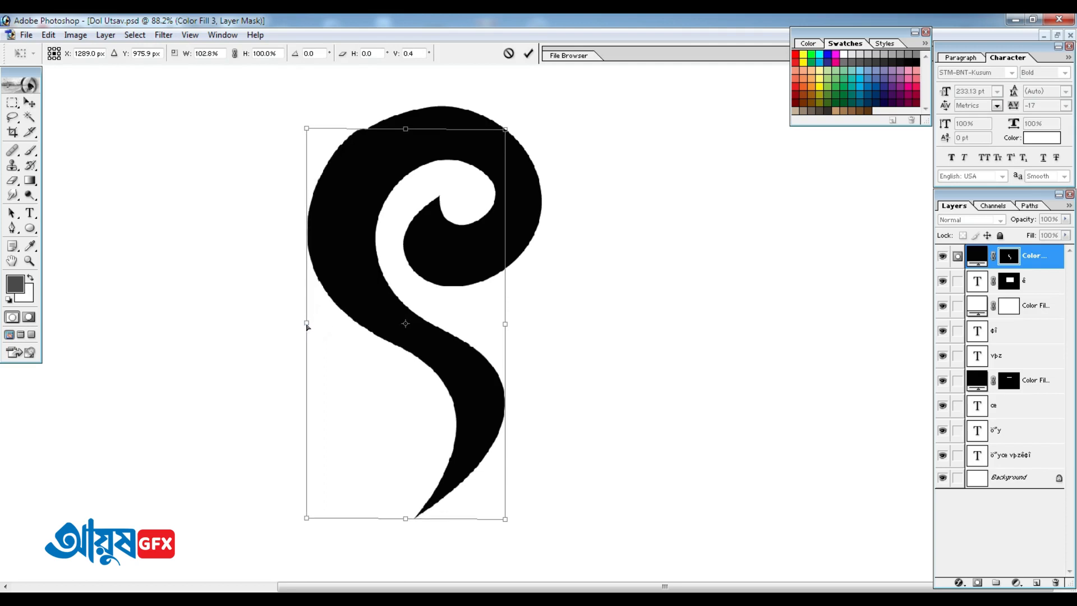
left_click_drag(507, 131, 515, 133)
scroll(358, 196, "down", 1)
scroll(395, 198, "up", 3)
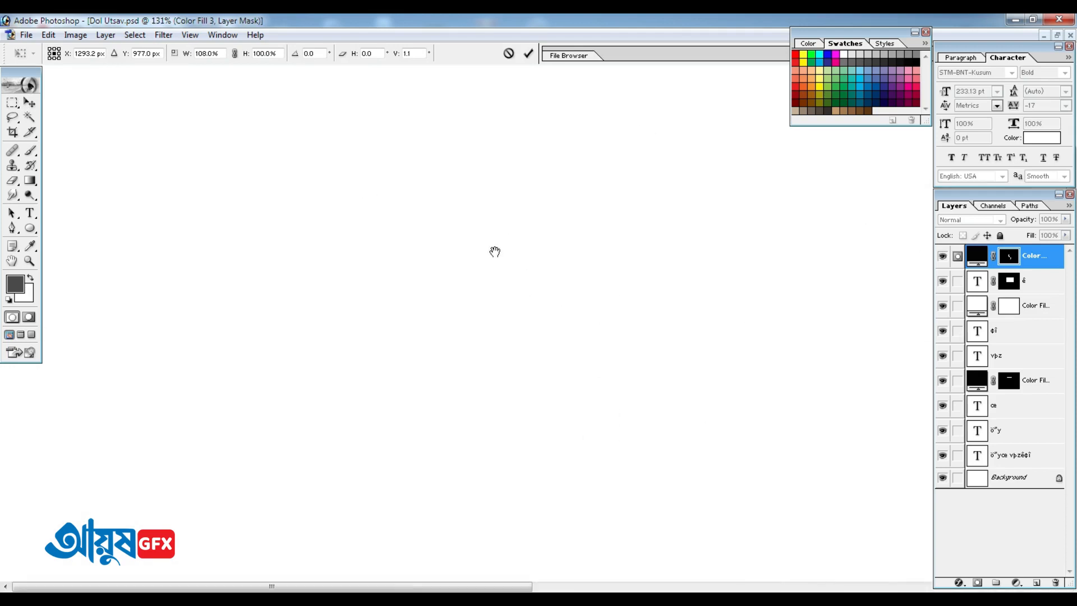
left_click_drag(440, 315, 192, 238)
left_click_drag(347, 317, 343, 280)
double_click(368, 243)
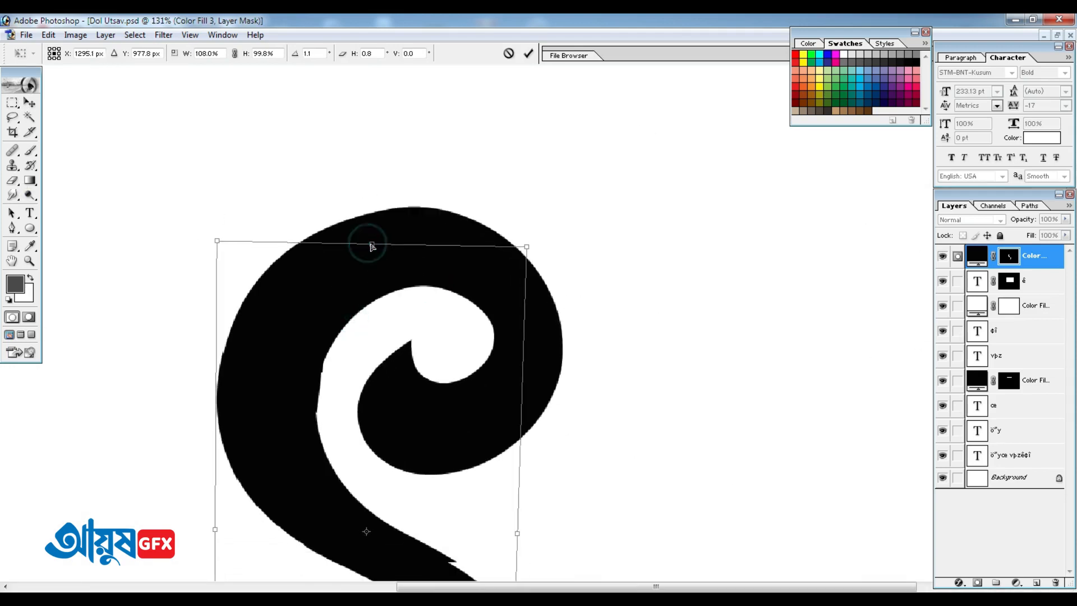
left_click_drag(359, 491, 308, 214)
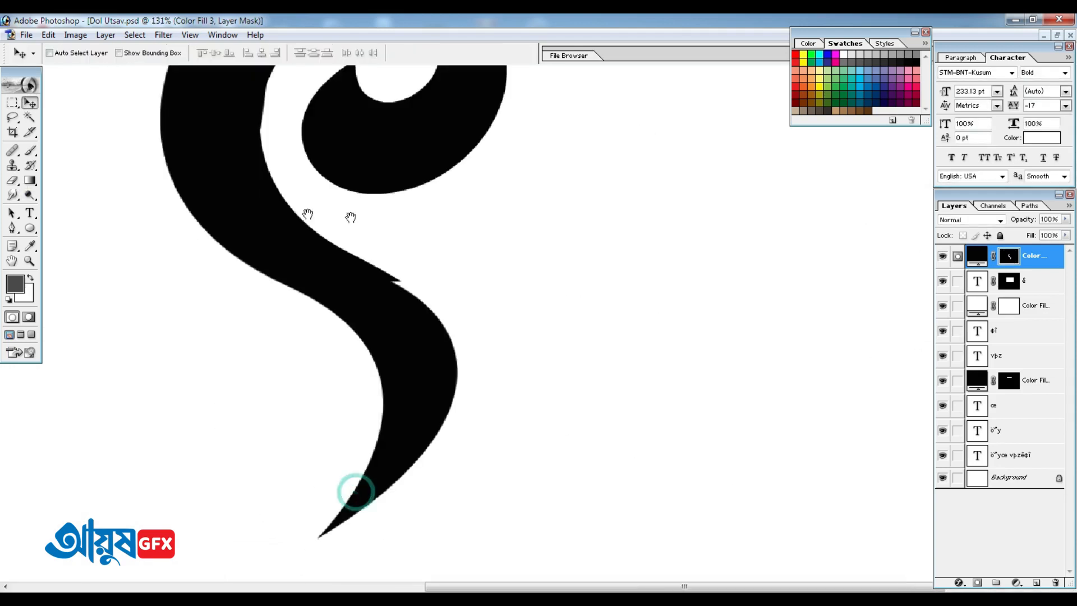
Lasso the jagged spur where ৎ meets the new tail, fill it with black on the ৎ layer mask, and deselect.
left_click(938, 281)
left_click(939, 282)
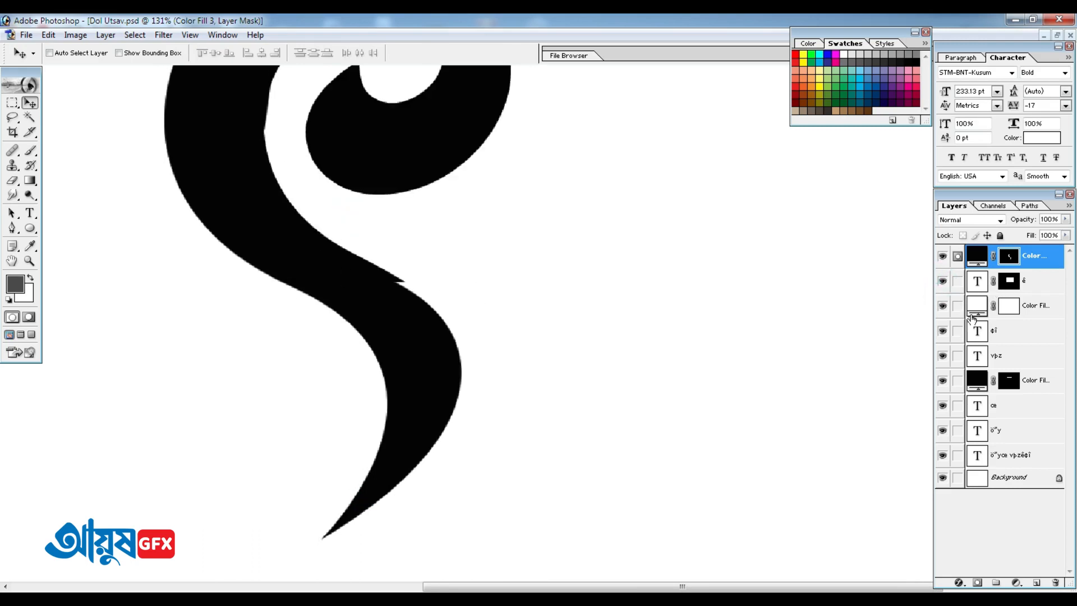
left_click(943, 280)
left_click(943, 280)
left_click(1009, 282)
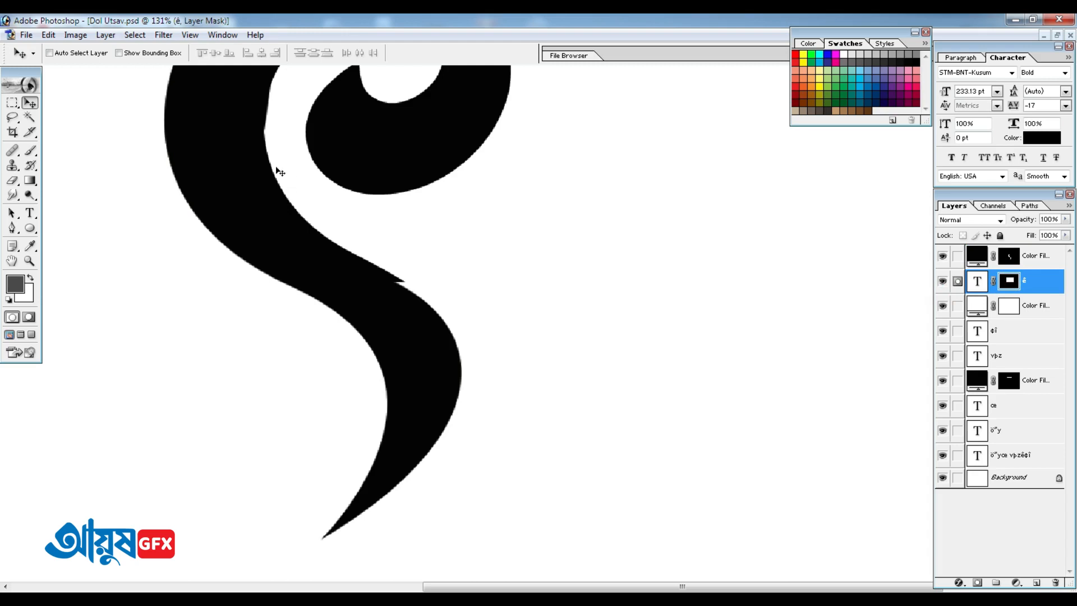
key("p")
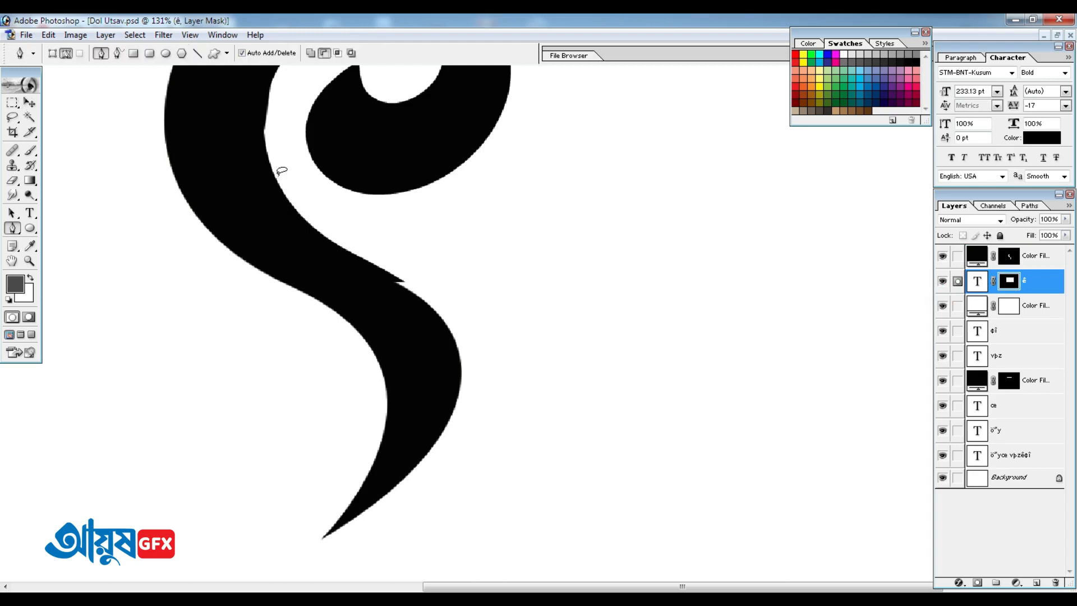
key("l")
mouse_move(278, 167)
left_mouse_down()
mouse_move(354, 278)
mouse_move(479, 275)
mouse_move(280, 164)
left_mouse_up()
left_click(1009, 282)
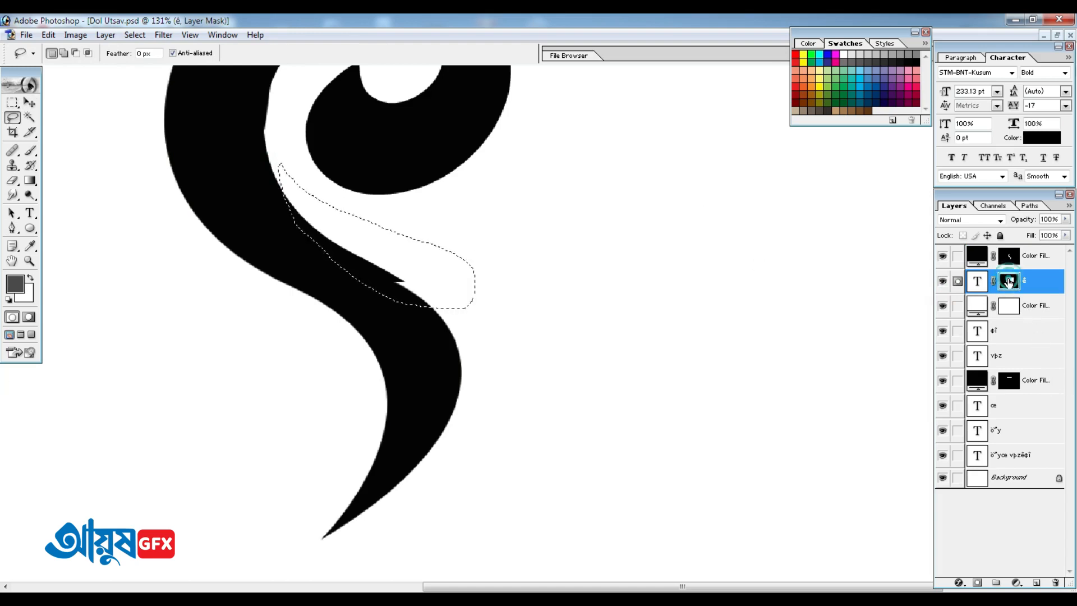
key("d")
key("x")
left_click(14, 284)
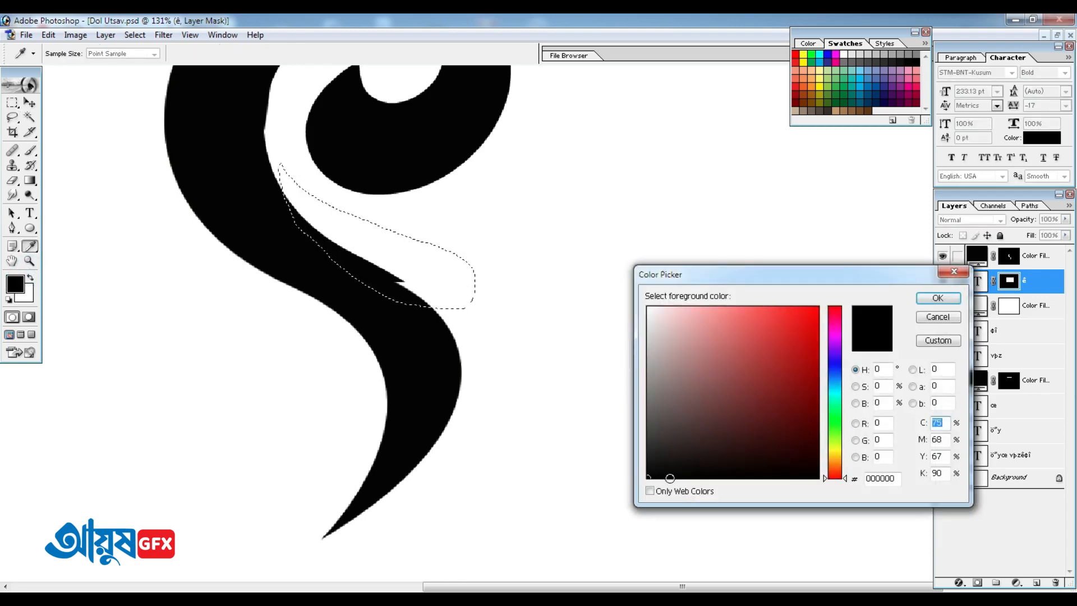
key("Return")
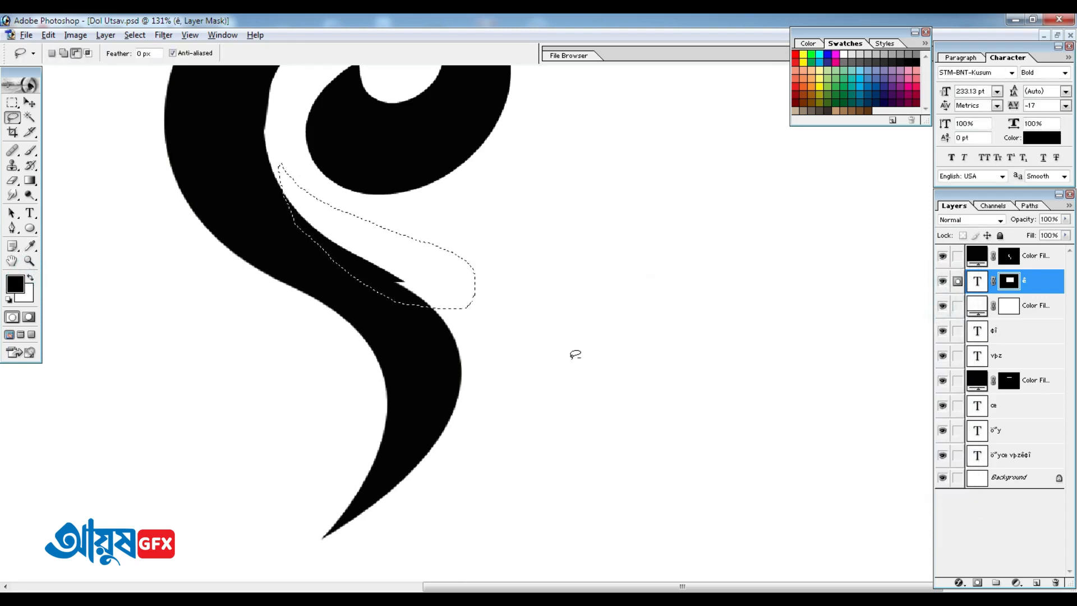
key("alt+BackSpace")
key("ctrl+d")
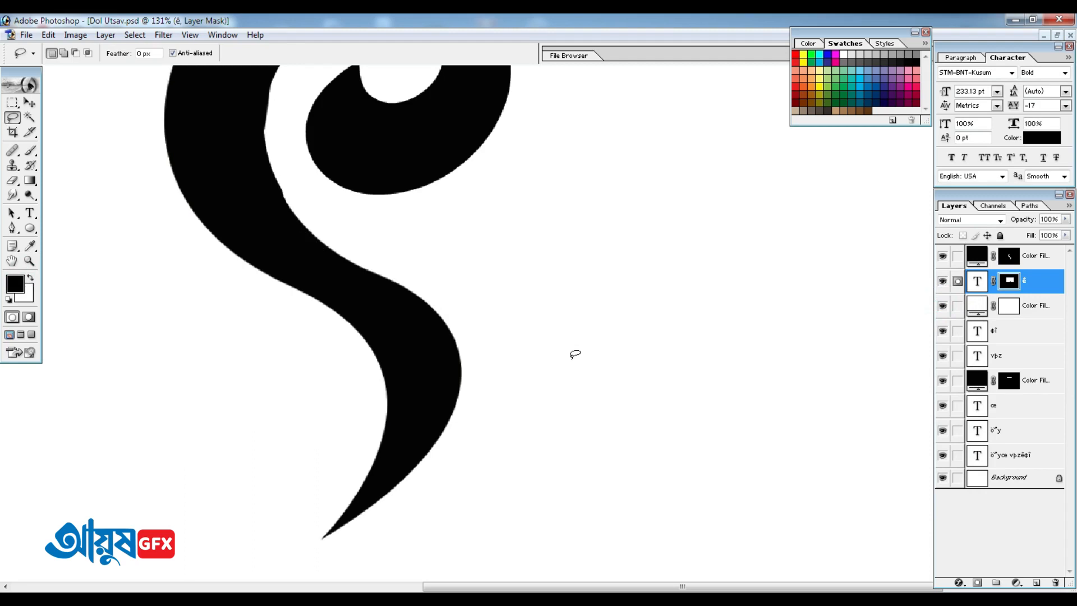
Link the black tail fill with the ৎ layer and merge them into one layer, checking its visibility.
key("ctrl+0")
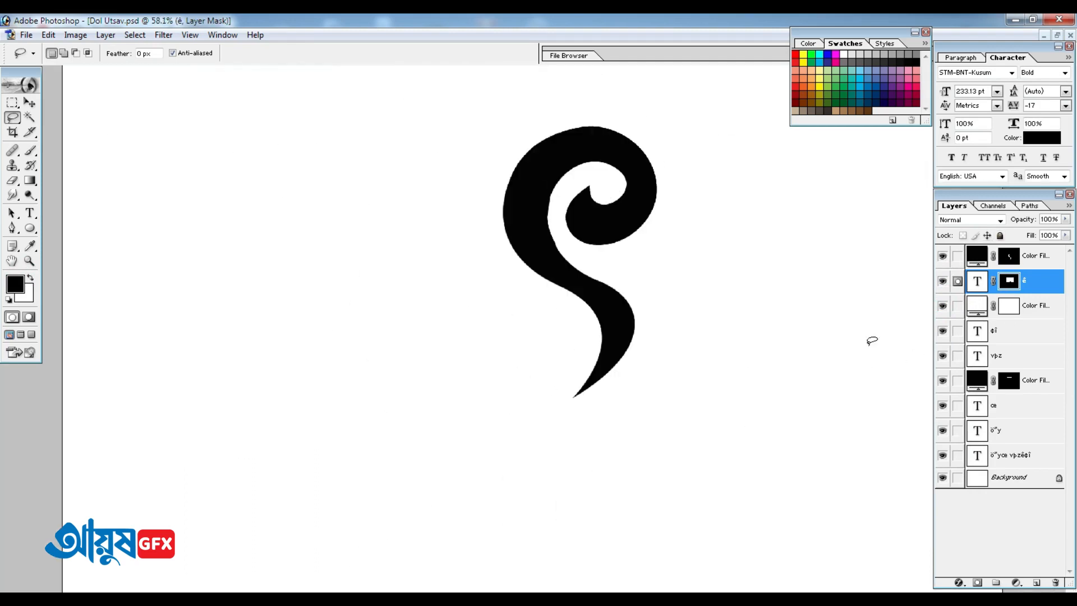
left_click(945, 283)
left_click(944, 283)
left_click(944, 283)
left_click(944, 283)
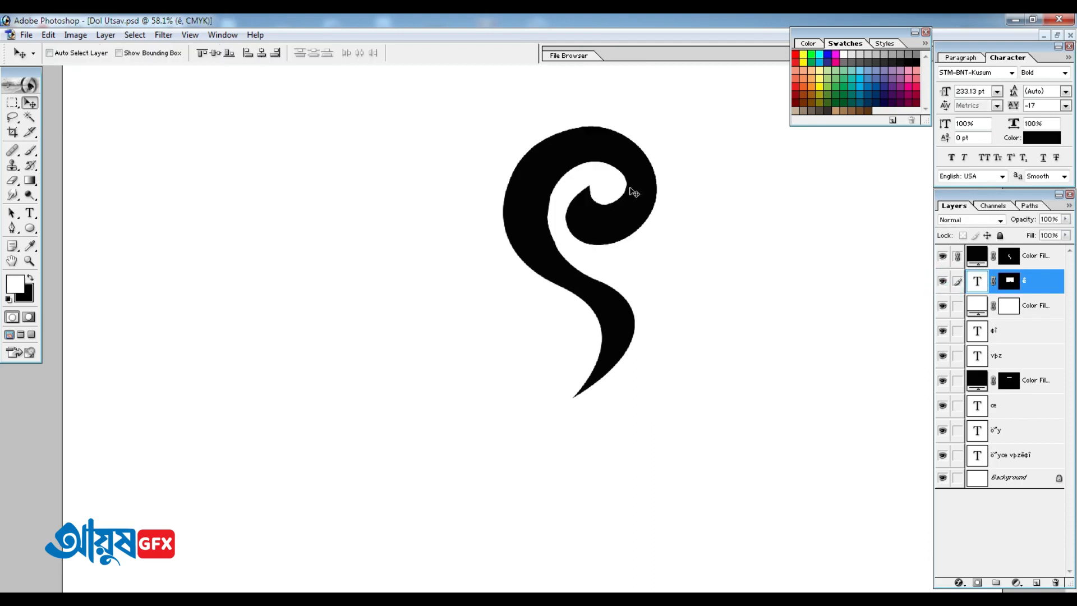
key("ctrl+e")
left_click(942, 253)
left_click(942, 253)
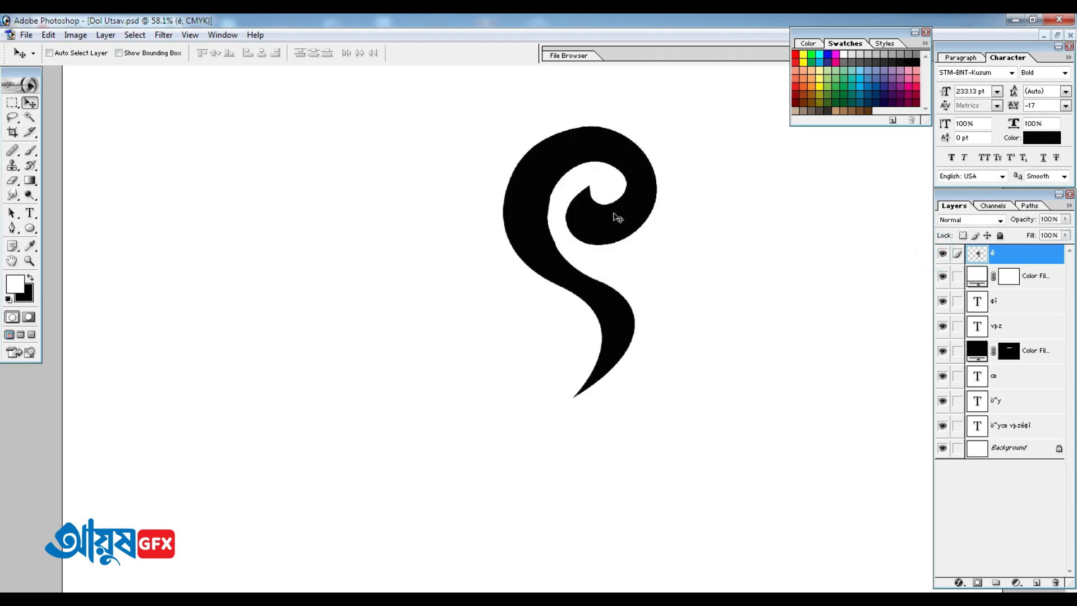
Fill a small circular selection at the ৎ tail's tip with a black Solid Color layer and slightly enlarge the dot.
left_click_drag(12, 103, 56, 115)
left_click_drag(554, 376, 578, 402)
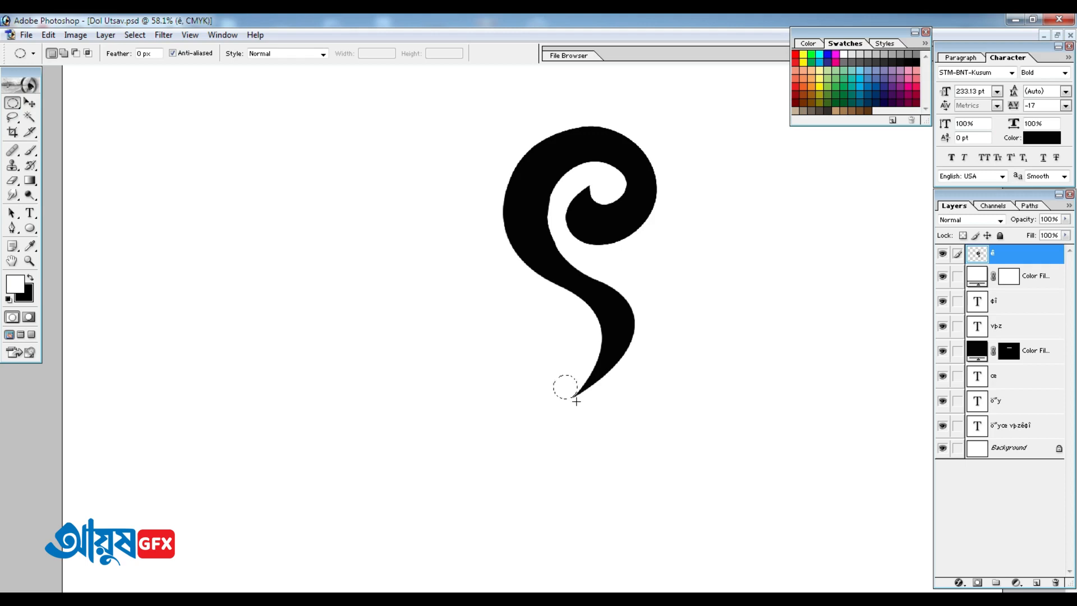
left_click(1016, 583)
left_click(960, 367)
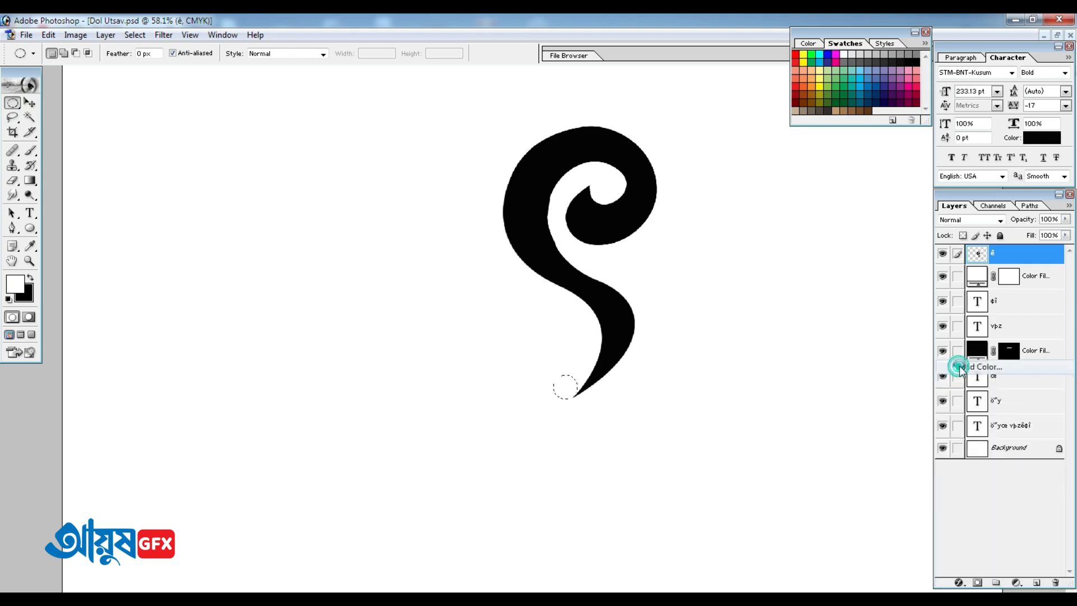
left_click(554, 247)
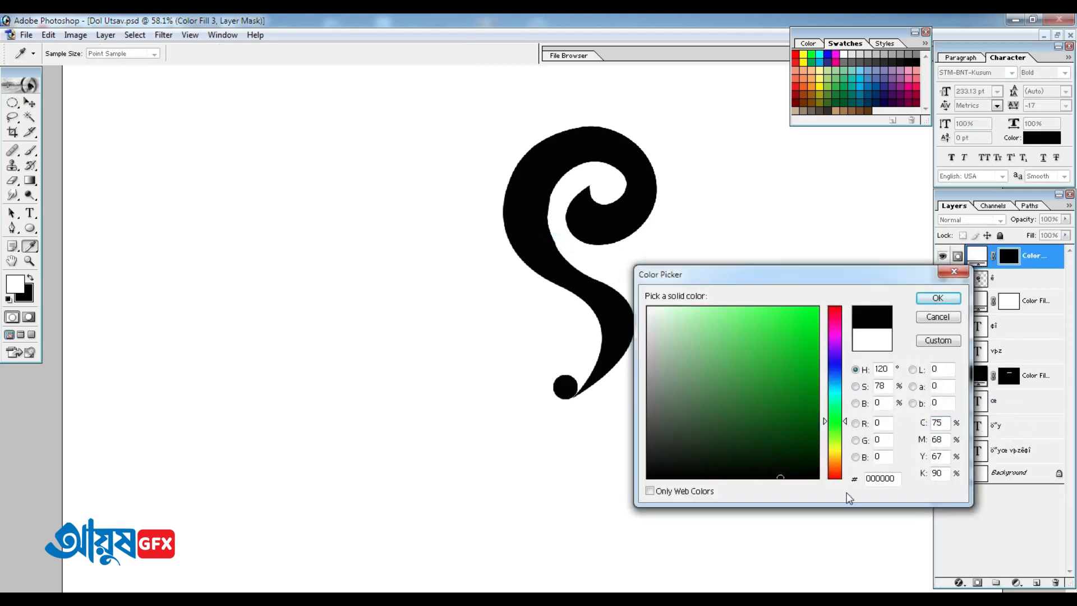
left_click(937, 298)
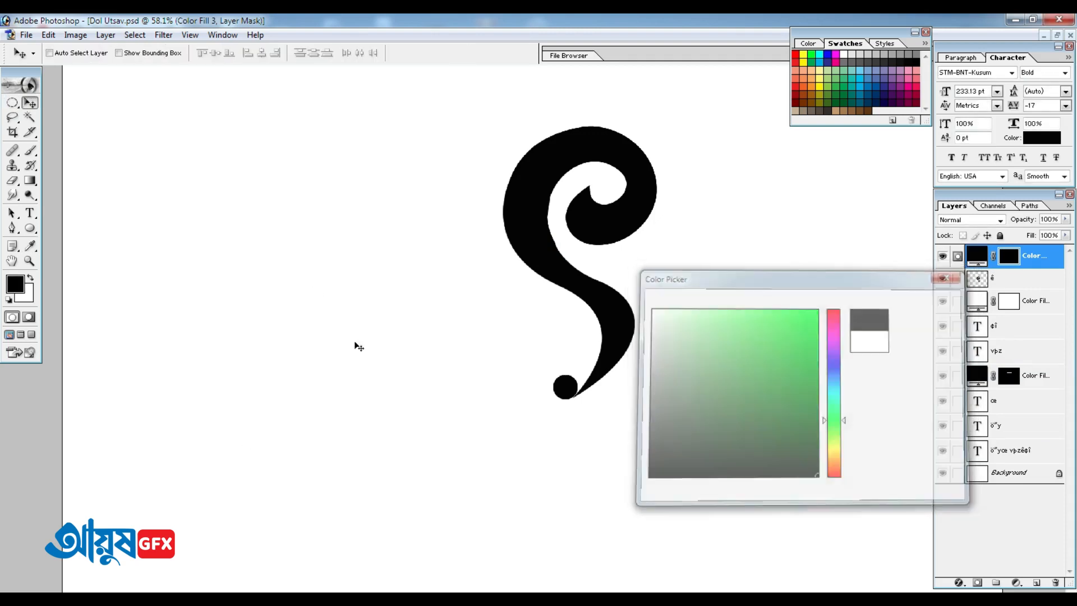
key("ctrl+t")
left_click_drag(578, 375, 581, 370)
key("Return")
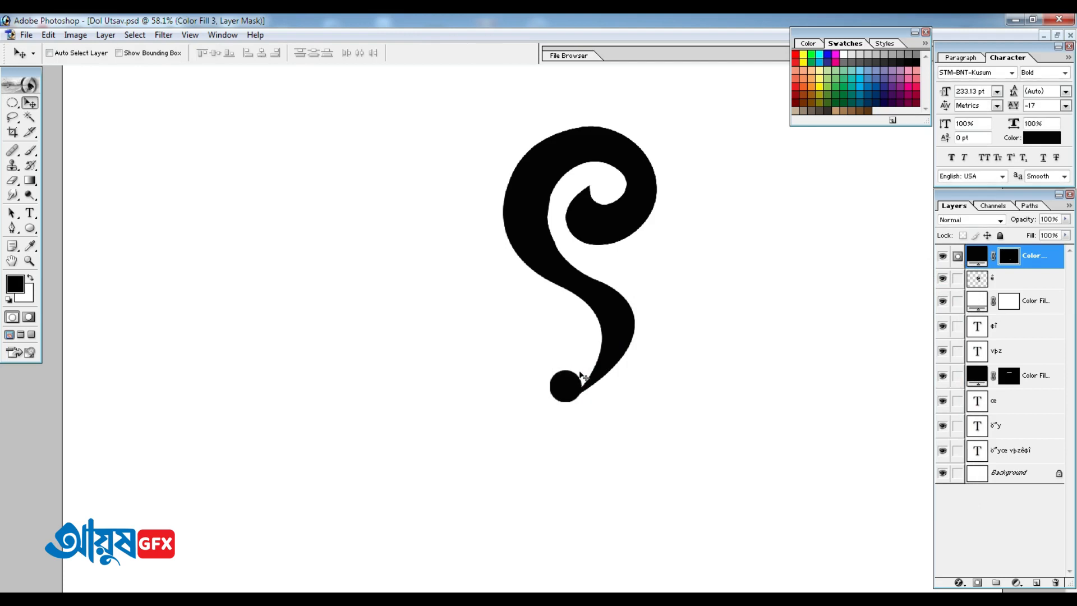
Apply a red Color Overlay at Normal blending and 100% opacity to the ৎ layer.
key("ctrl+0")
scroll(597, 406, "up", 3)
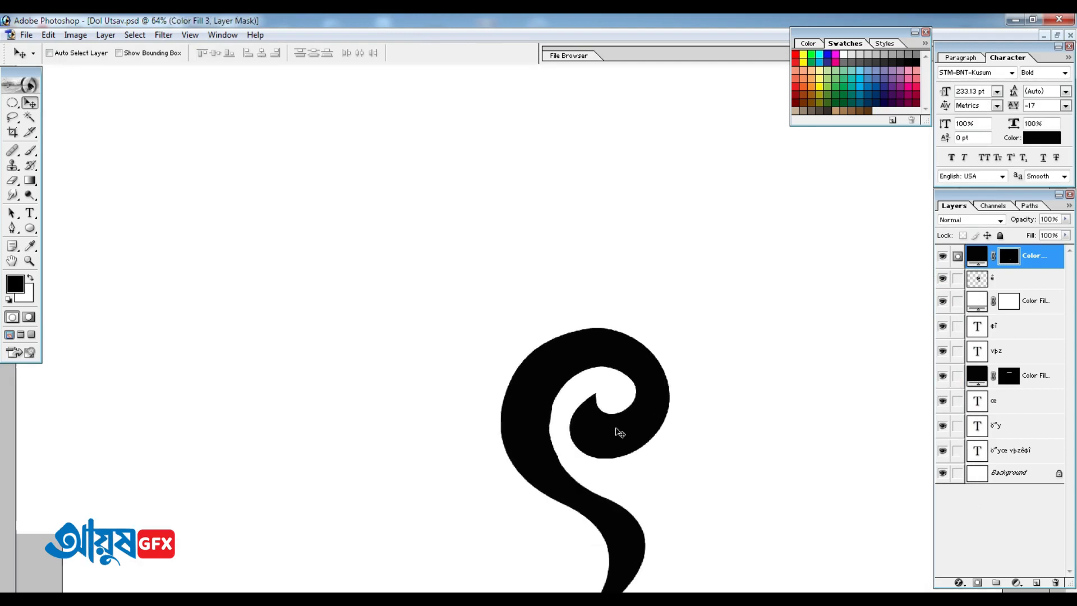
left_click_drag(630, 445, 507, 226)
right_click(517, 197)
left_click(523, 206)
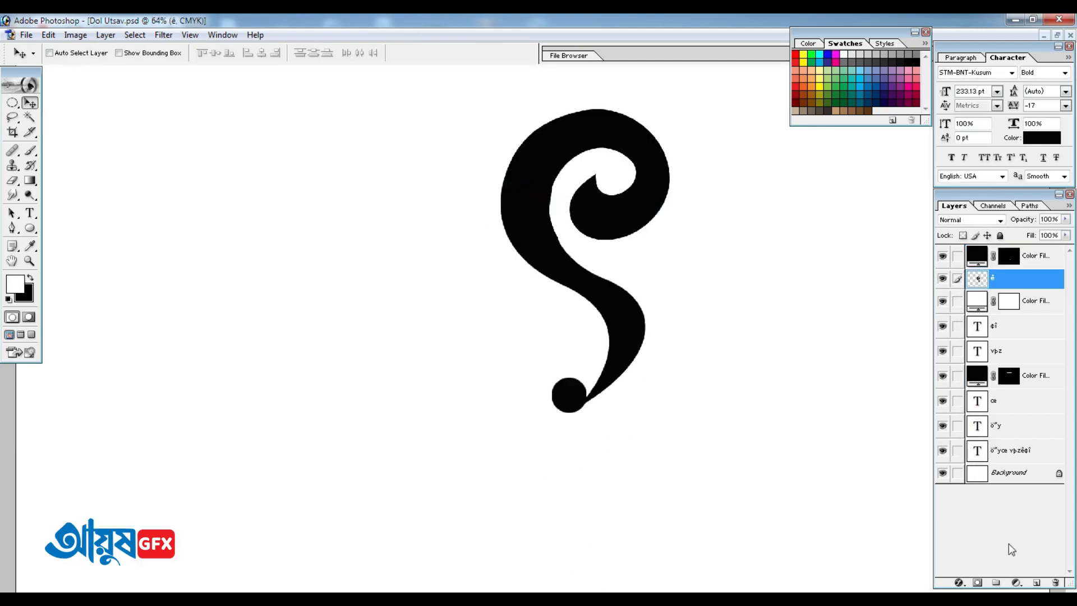
left_click(959, 583)
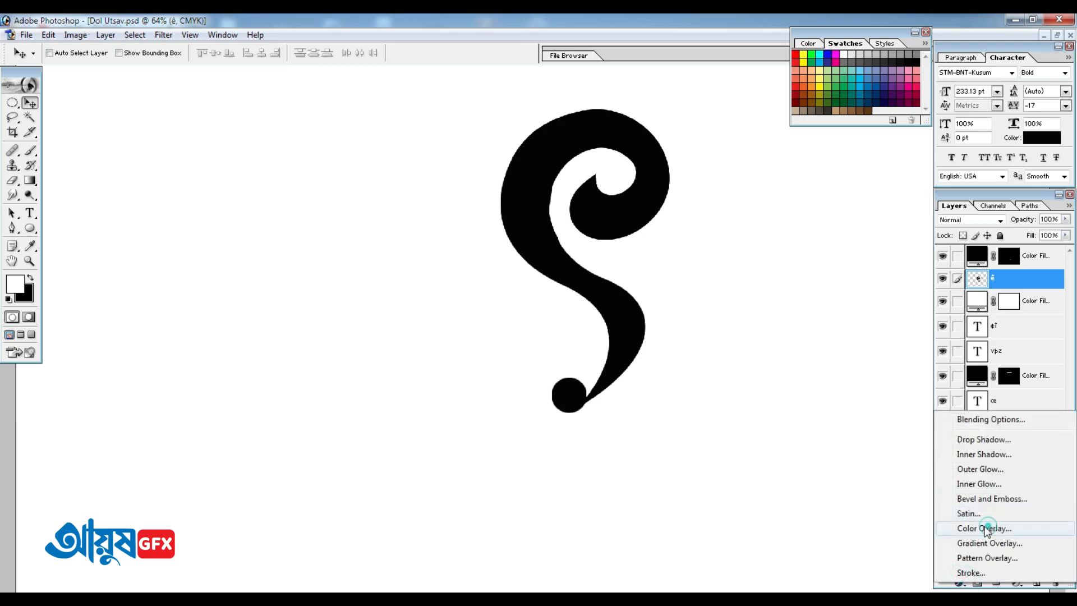
left_click(736, 275)
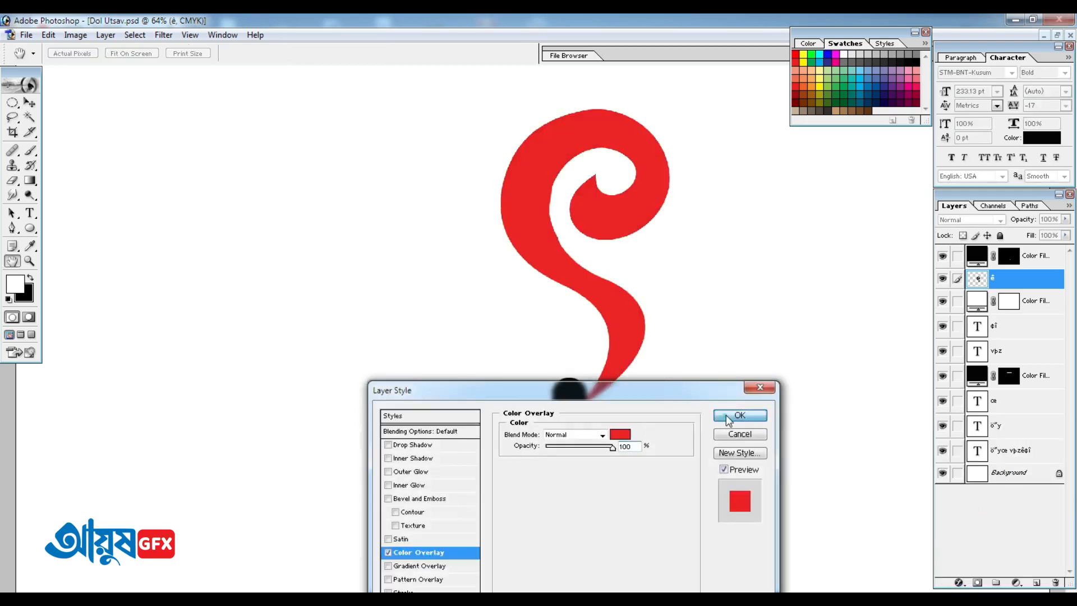
left_click(727, 414)
Recolor the tail dot's fill layer to ED2024, sampled from the red ৎ.
right_click(577, 390)
left_click(583, 395)
double_click(981, 255)
left_click(617, 297)
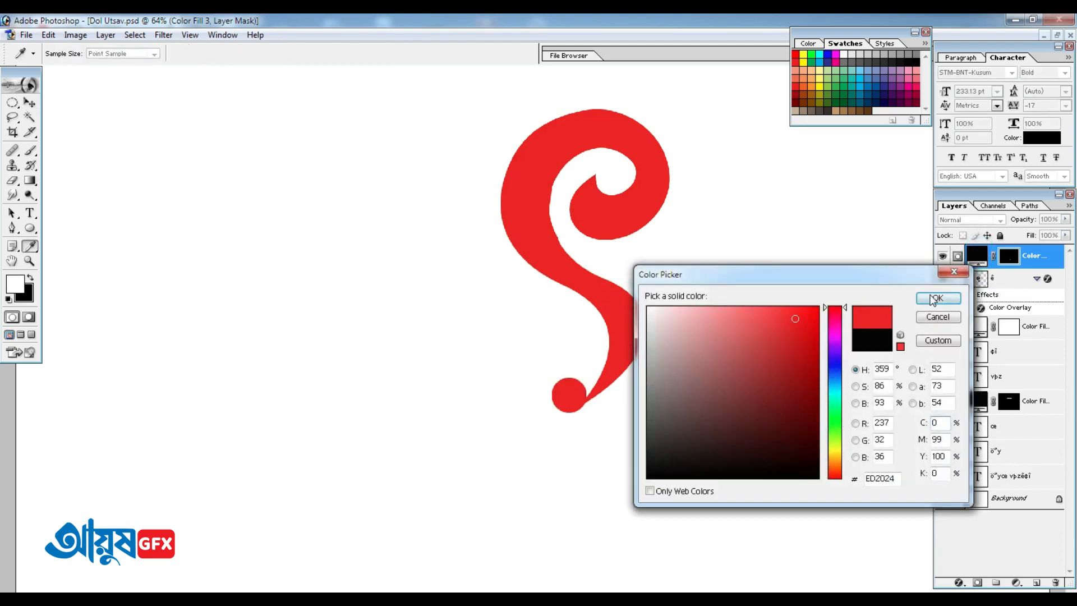
left_click(933, 296)
Make a much smaller circular selection just above the tail dot and fill it with an ED2024 Solid Color layer.
left_click(12, 103)
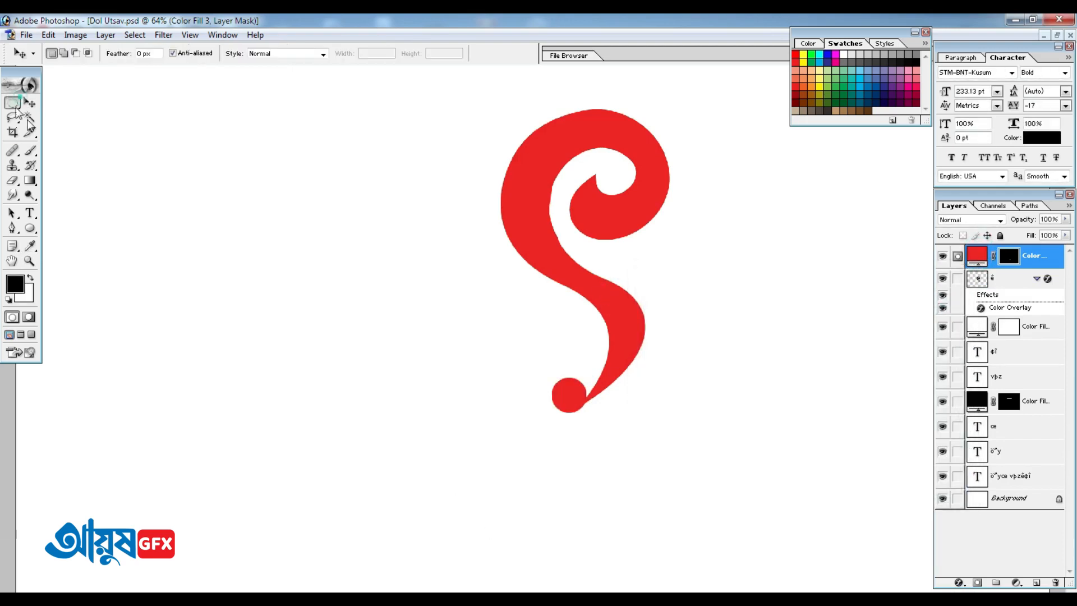
left_click(42, 116)
left_click_drag(561, 365, 570, 370)
left_click(1016, 582)
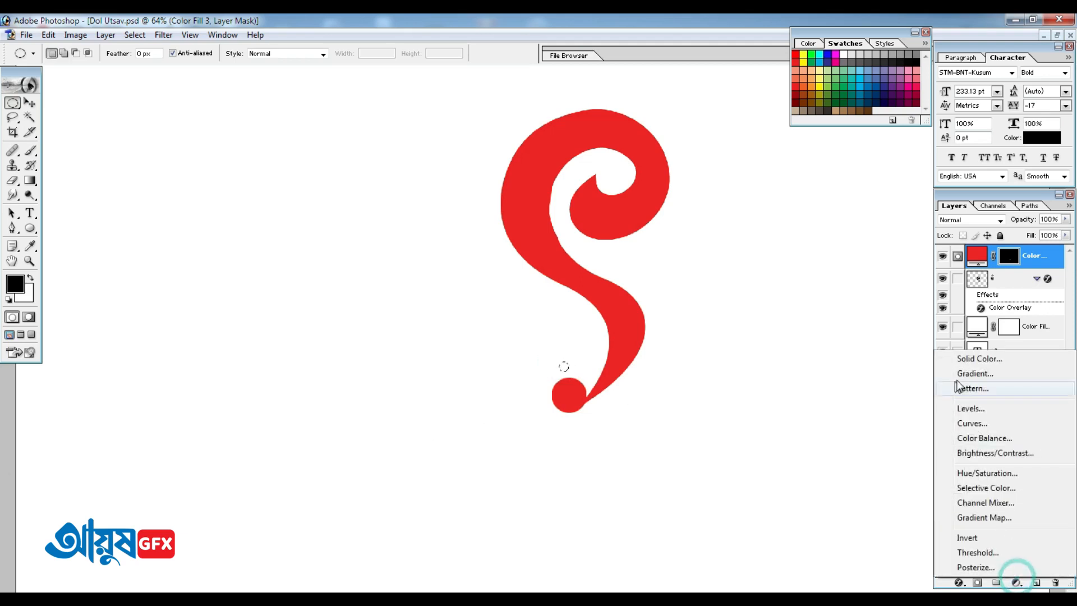
left_click(965, 359)
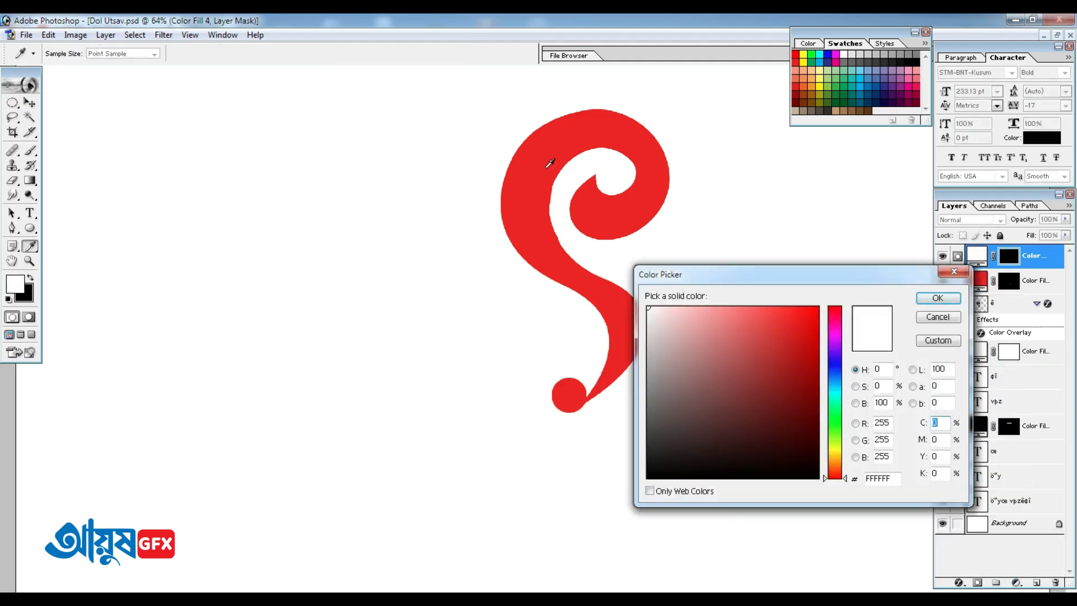
left_click(547, 166)
left_click(938, 297)
Align the small red dot above the large dot and place a duplicate of it directly below the large dot.
key("v")
key("ctrl+plus")
left_click_drag(588, 382, 522, 357)
key("ctrl+plus")
left_click_drag(455, 326, 466, 327)
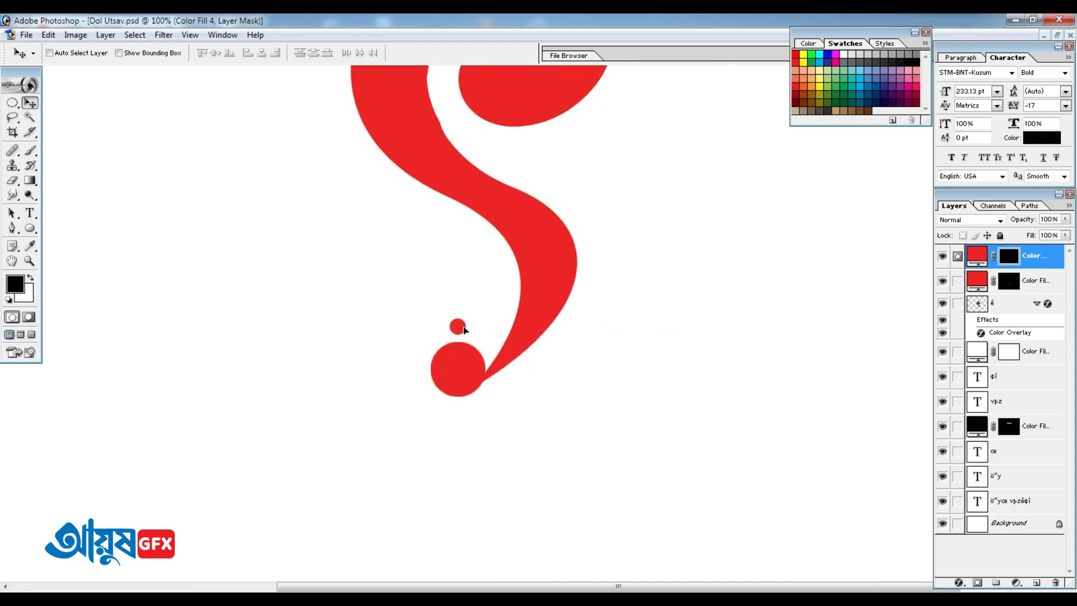
key("ctrl+t")
key("Return")
left_click_drag(464, 372, 468, 407)
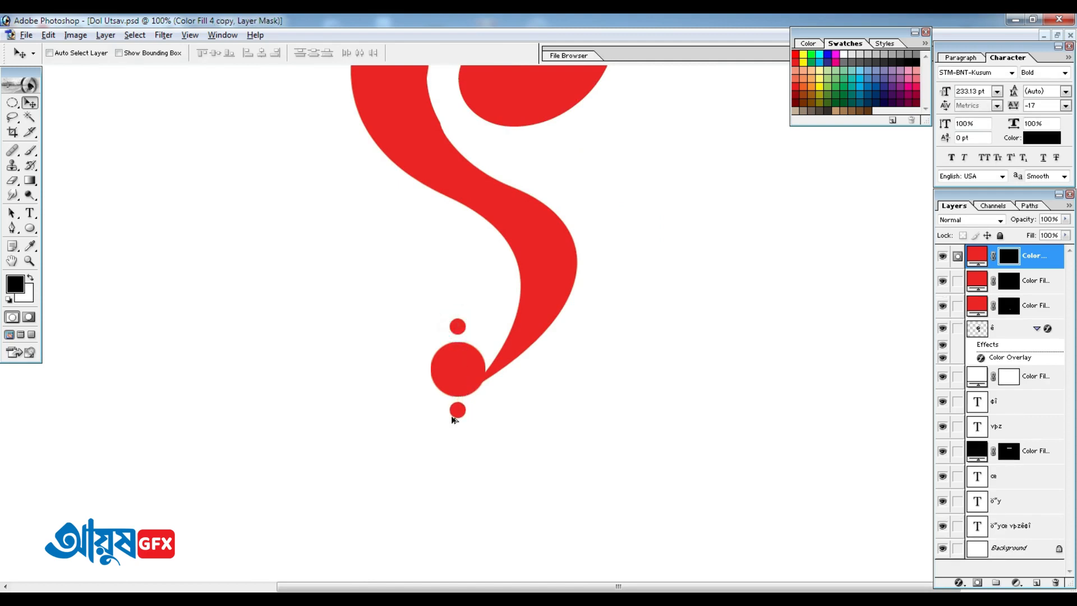
Adjust the upper small dot's spacing, link it with the lower one and merge both into a single layer.
right_click(458, 330)
left_click(470, 335)
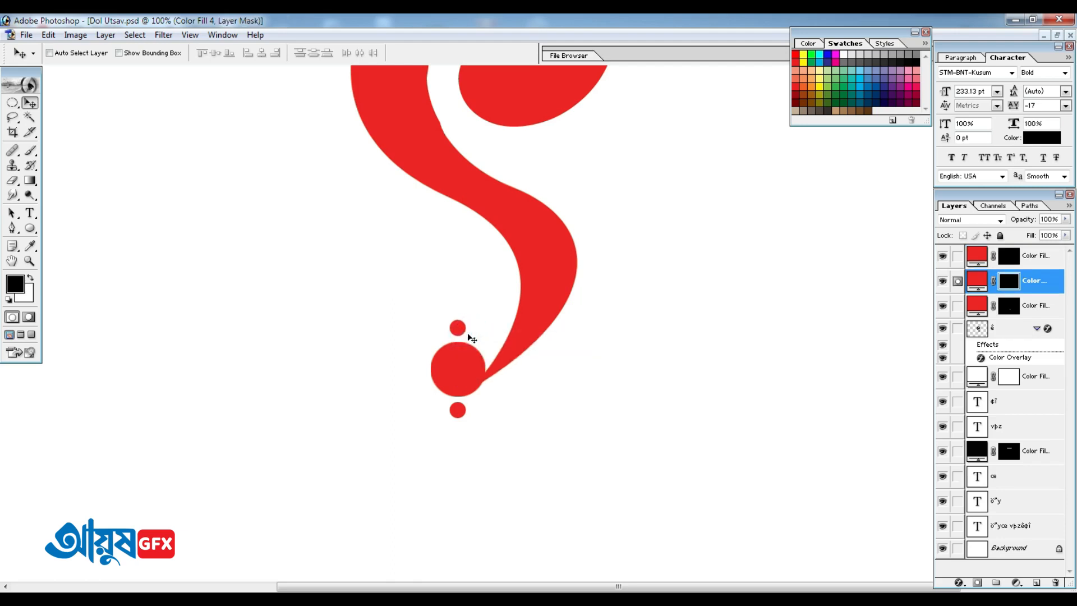
left_click(959, 256)
left_click_drag(452, 335, 356, 338)
key("ctrl+z")
key("ctrl+e")
left_click(947, 253)
left_click(947, 253)
Duplicate the small dot pair, rotate the copy around the large dot, and merge it with the original pair.
key("ctrl+j")
key("ctrl+t")
left_click_drag(489, 332, 405, 340)
key("Return")
left_click(958, 274)
key("ctrl+e")
Duplicate and rotate the merged small dots twice to complete a 12-dot ring around the large dot, merging all into one layer.
key("ctrl+j")
key("ctrl+t")
left_click_drag(543, 329, 517, 299)
key("Return")
key("ctrl+j")
key("ctrl+t")
key("Return")
left_click_drag(958, 275, 957, 297)
key("ctrl+e")
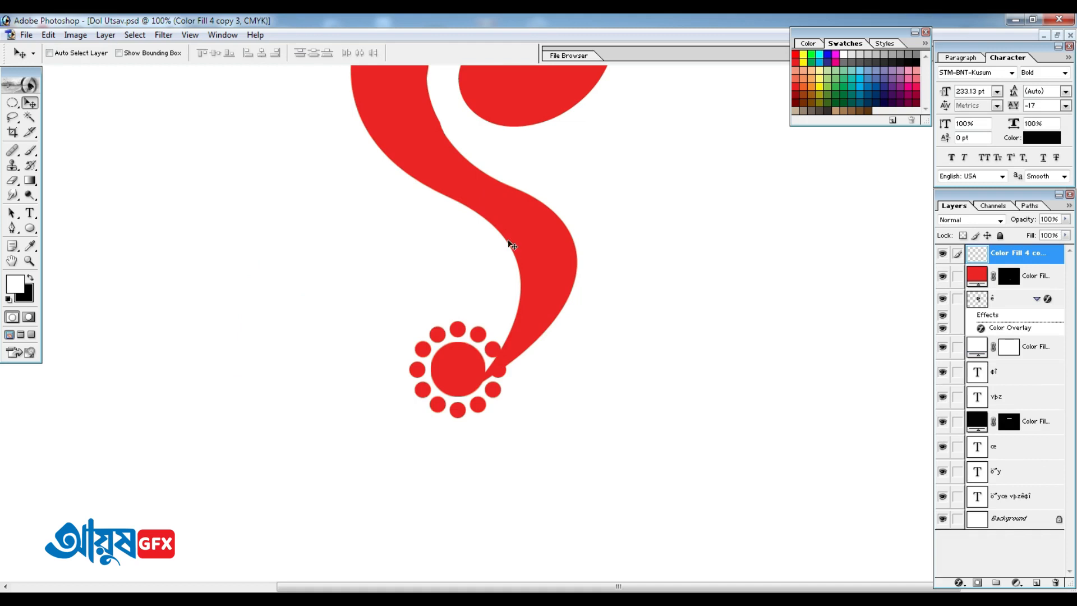
Draw a circular selection over the inner curl of ৎ and fill it with an ED2024 Solid Color layer above the letter.
left_click_drag(572, 290, 575, 351)
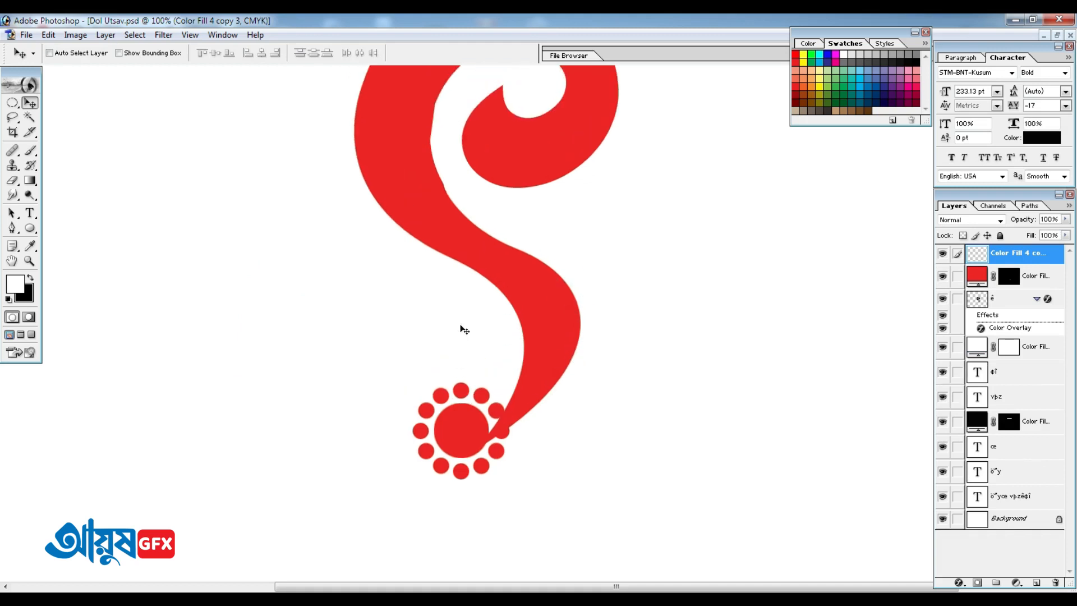
left_click_drag(516, 223, 485, 324)
right_click(490, 235)
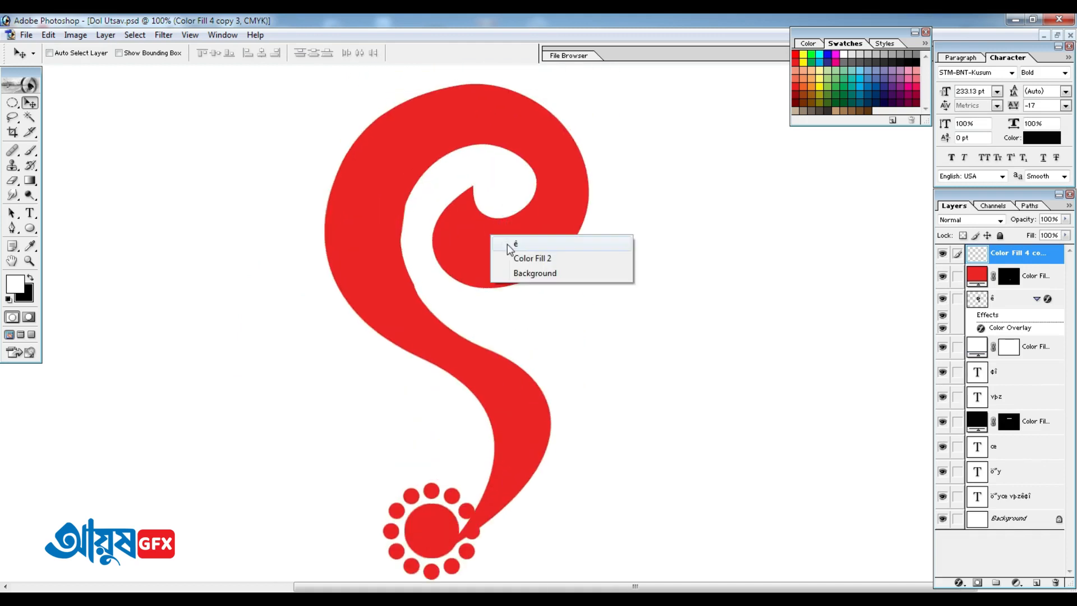
left_click(507, 244)
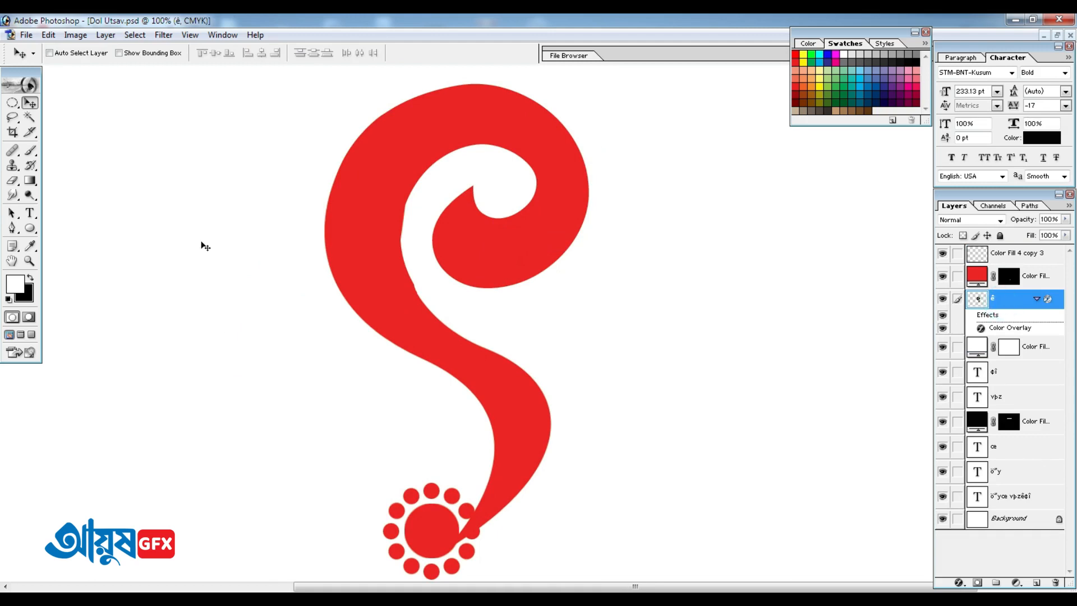
left_click_drag(522, 281, 483, 289)
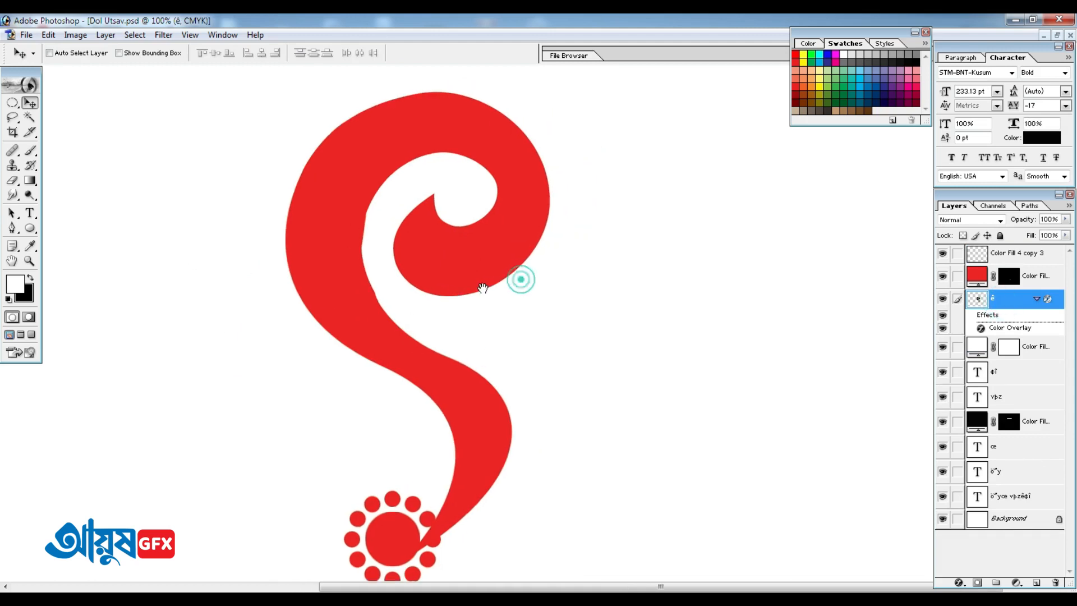
right_click(13, 105)
left_click(59, 117)
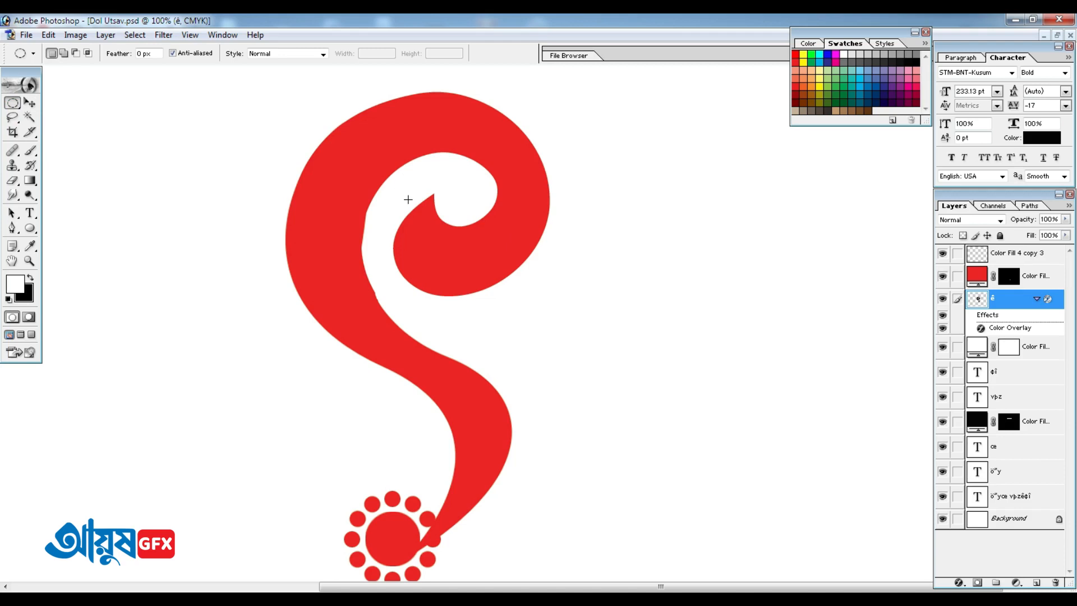
left_click_drag(398, 182, 529, 291)
left_click_drag(470, 245, 465, 247)
left_click(1016, 582)
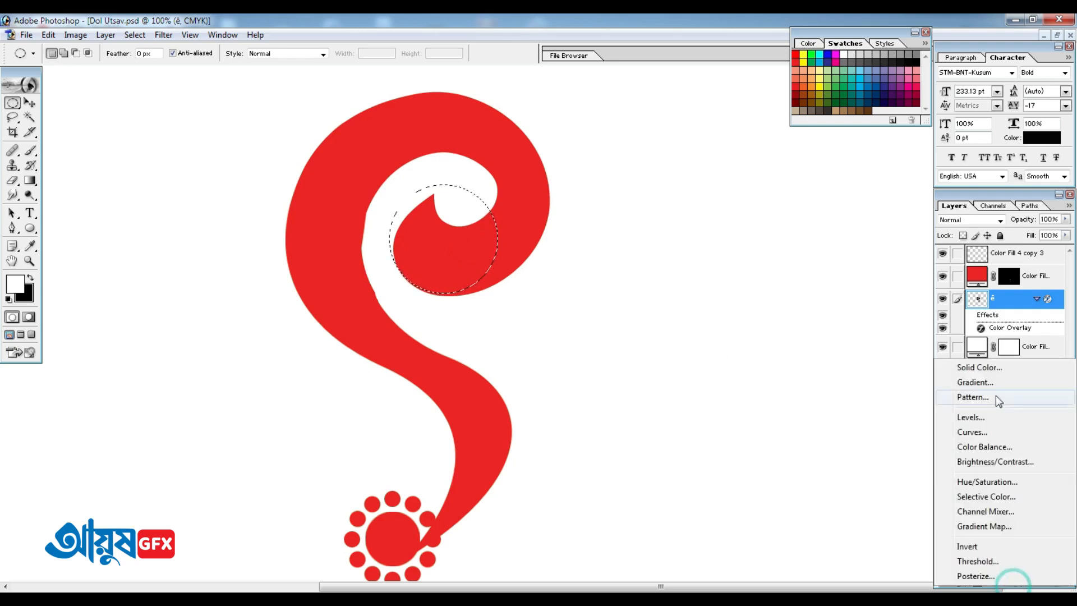
left_click(982, 368)
left_click(522, 197)
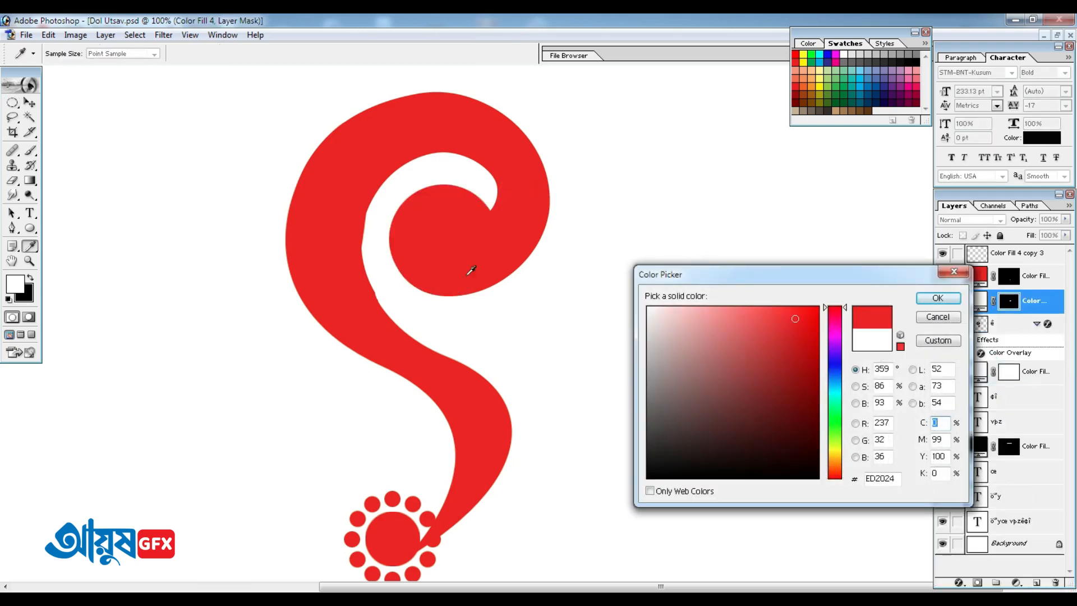
left_click(938, 298)
Scale the red curl disc up slightly so that it fits the inner end of ৎ.
left_click(30, 102)
key("ctrl+t")
left_click_drag(388, 183, 385, 180)
key("Return")
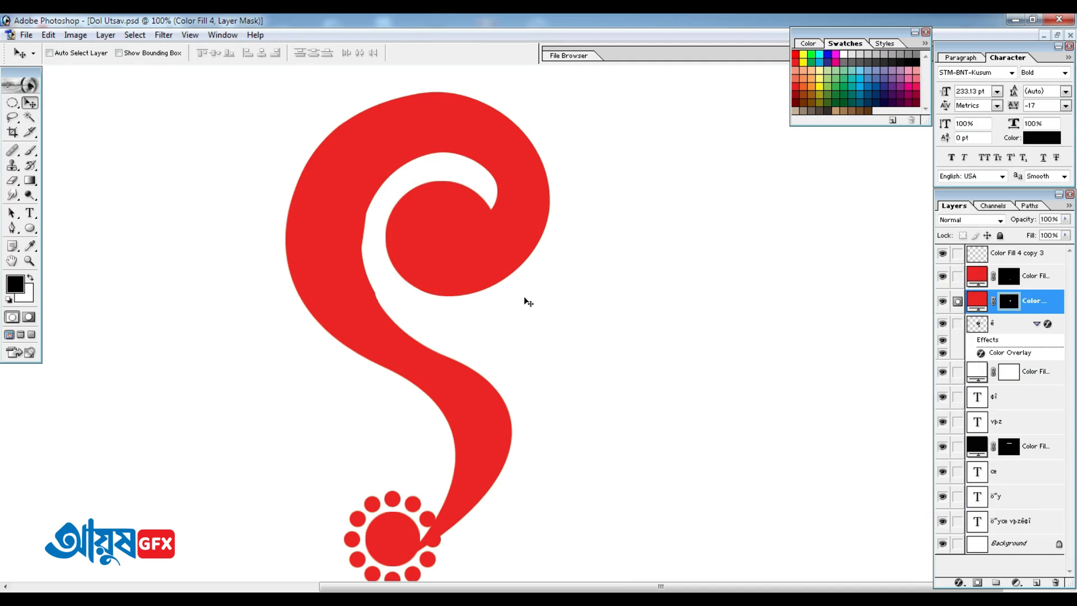
Link the curl disc with the ৎ layer and merge them into one layer, checking its visibility.
right_click(470, 129, "shift")
left_click(474, 135, "shift")
left_click_drag(479, 142, 441, 140)
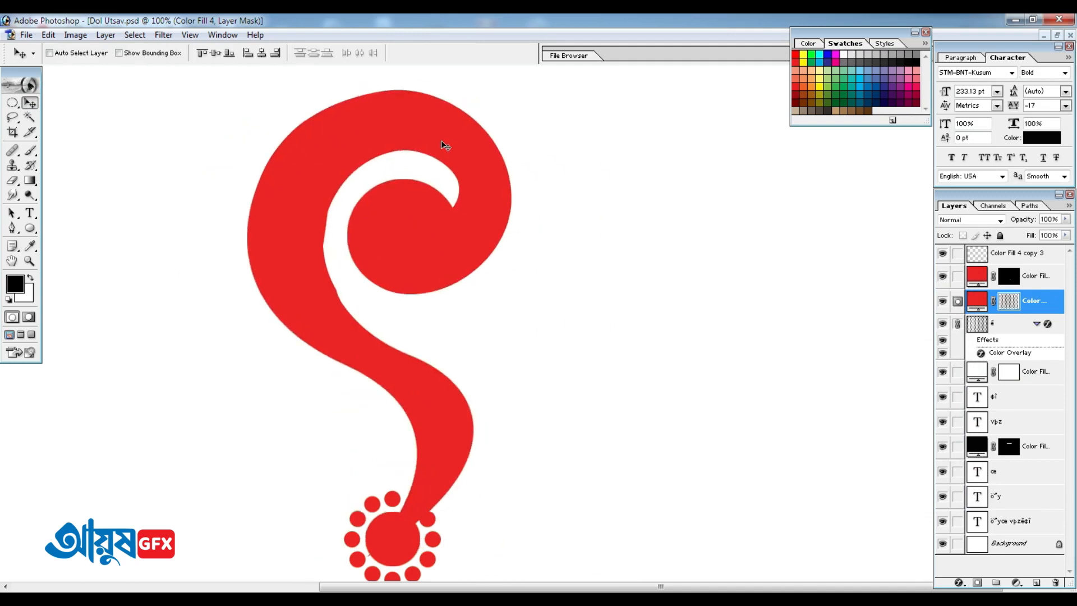
key("ctrl+z")
key("ctrl+e")
left_click(942, 305)
left_click(942, 301)
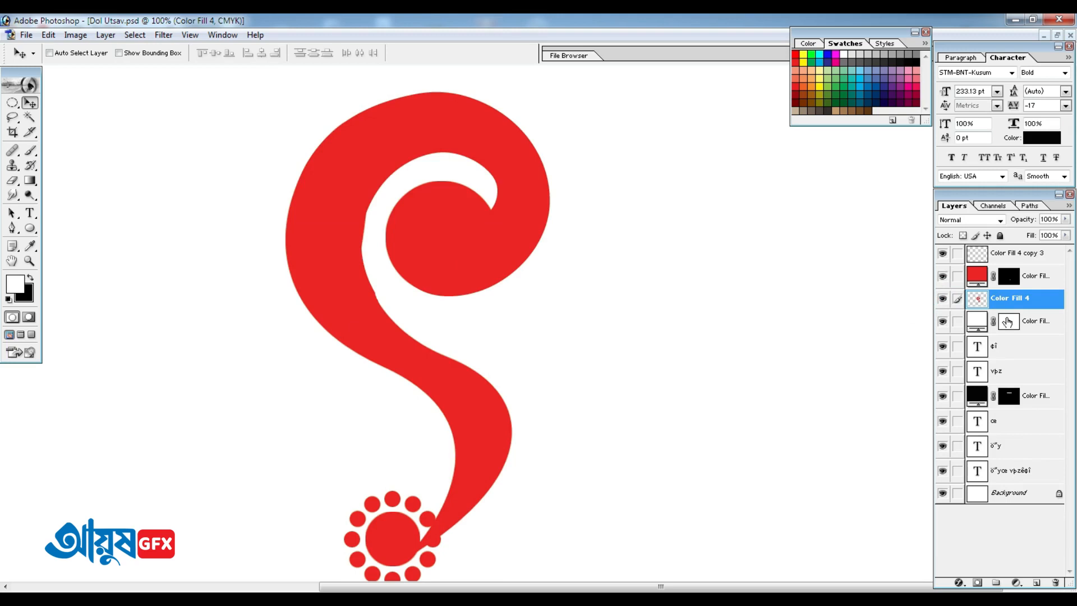
Link the large tail dot and the dot ring layers to the merged ৎ layer.
left_click(944, 276)
left_click(943, 276)
left_click(958, 276)
left_click(958, 253)
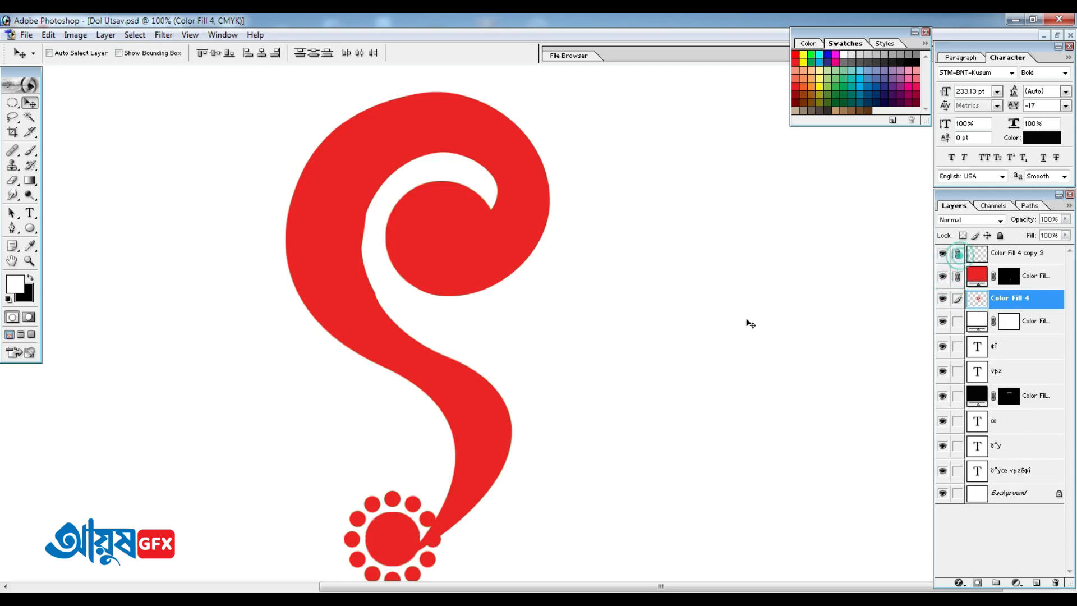
Hide the white Color Fill layer that covers the other letters.
left_click(1037, 326)
left_click(943, 322)
key("ctrl+0")
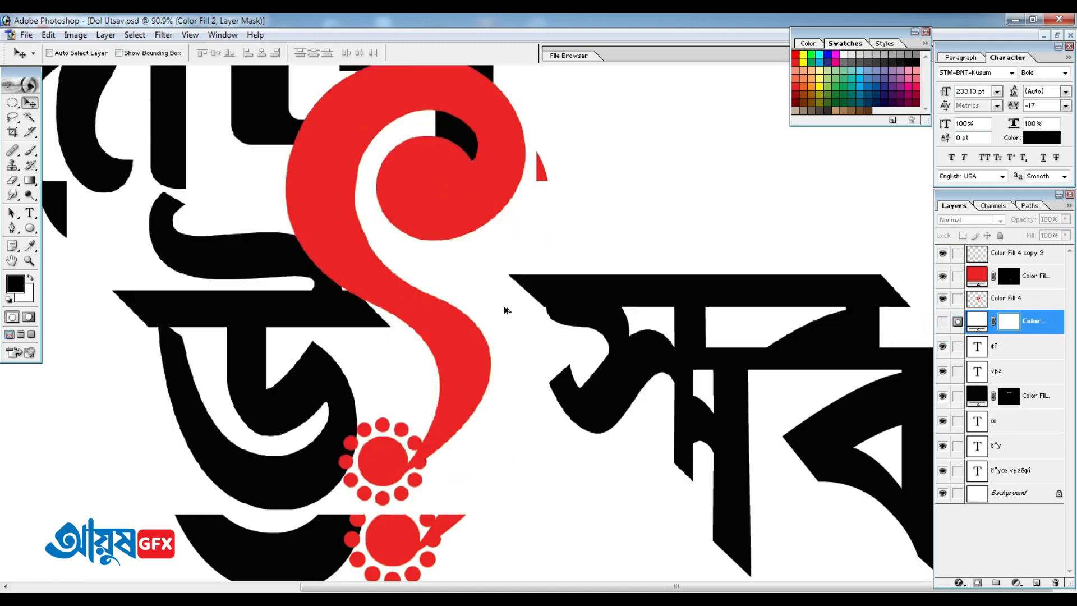
Move the linked red ৎ artwork away from the other letters, to the empty area below and left of দো.
scroll(504, 308, "down", 3)
left_click_drag(505, 199, 528, 380)
left_click(624, 304, "ctrl")
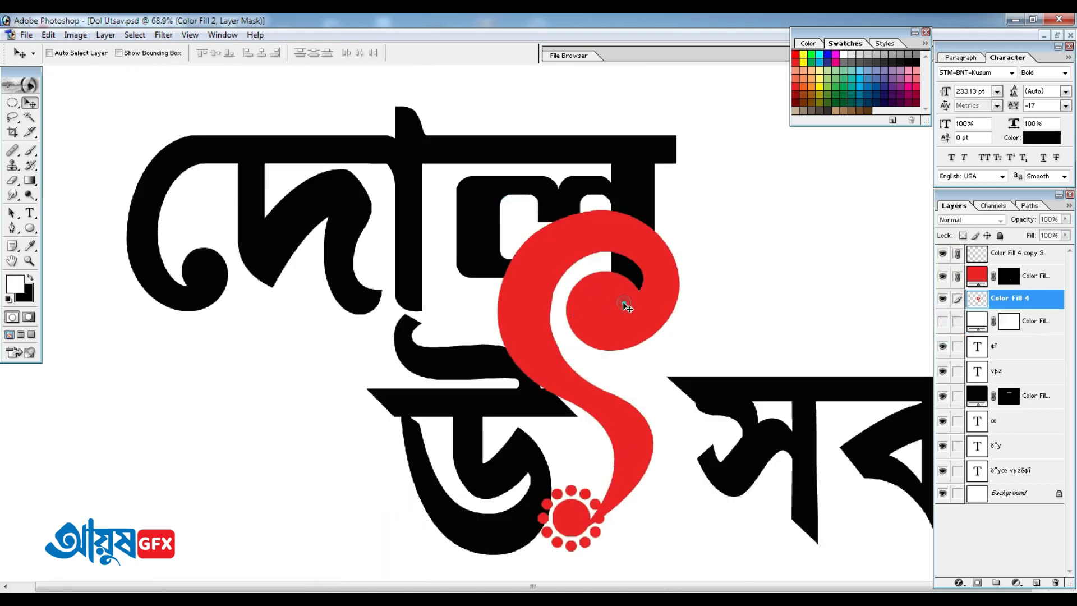
left_click_drag(594, 299, 137, 471)
Select the দো text layer and add a Gradient Overlay layer style to it.
left_click_drag(445, 336, 481, 360)
right_click(415, 231)
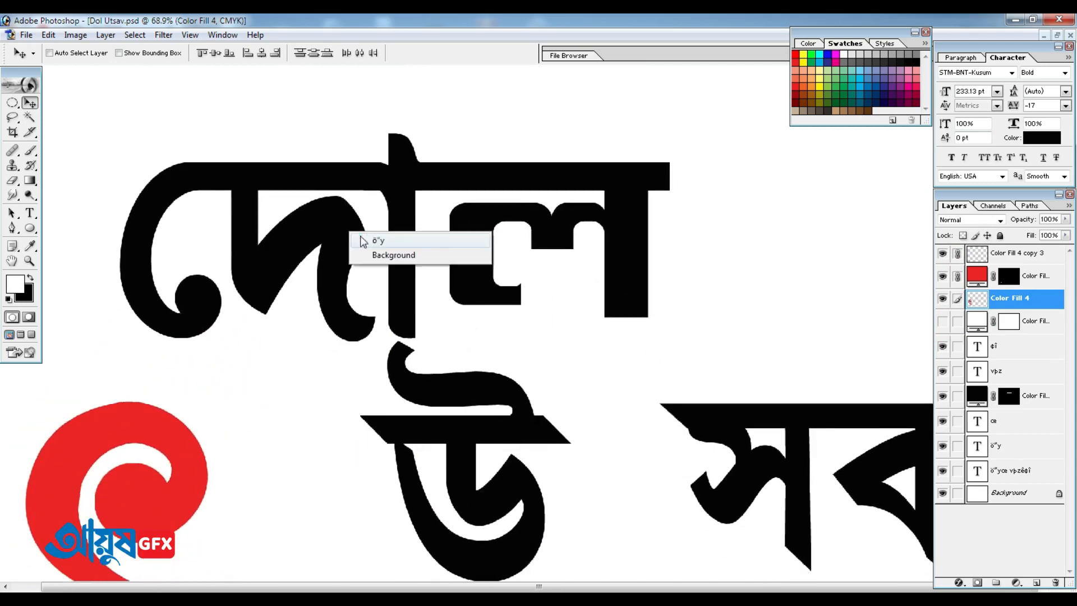
left_click(438, 240)
right_click(324, 229)
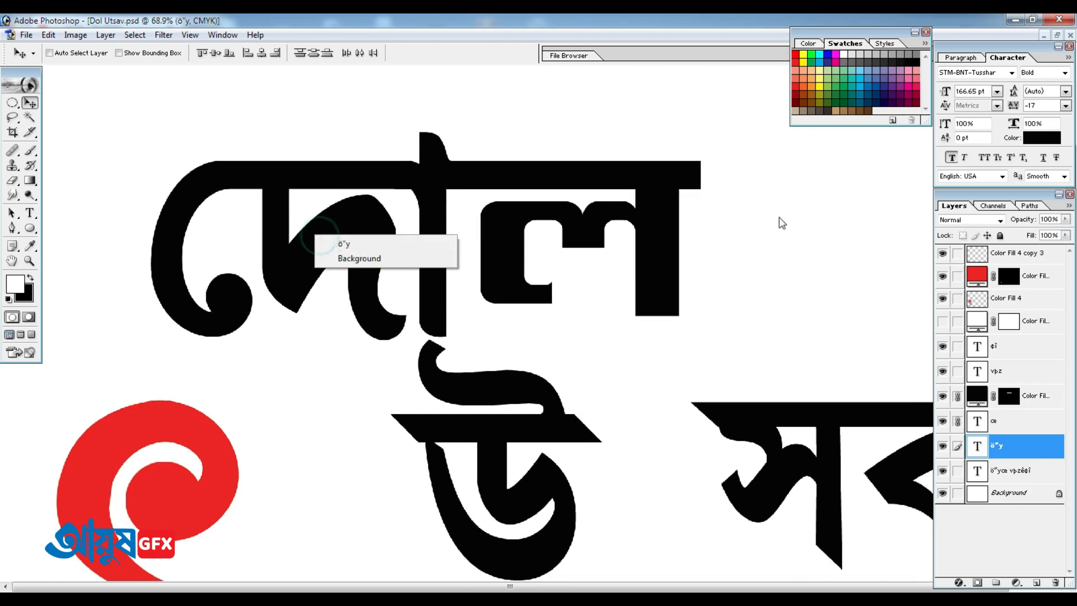
left_click(348, 243)
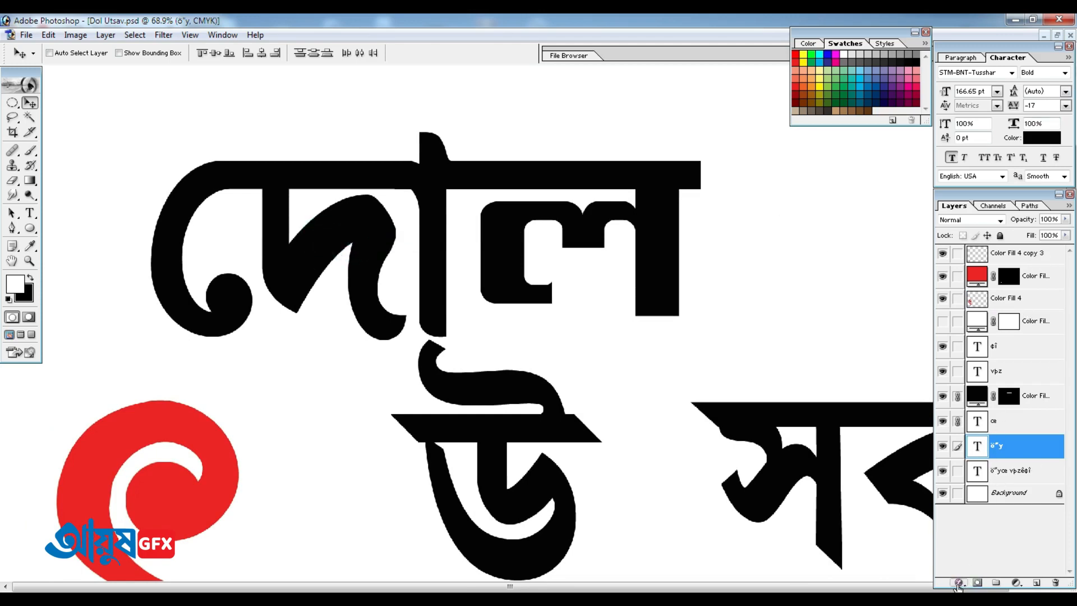
left_click(958, 585)
left_click(996, 547)
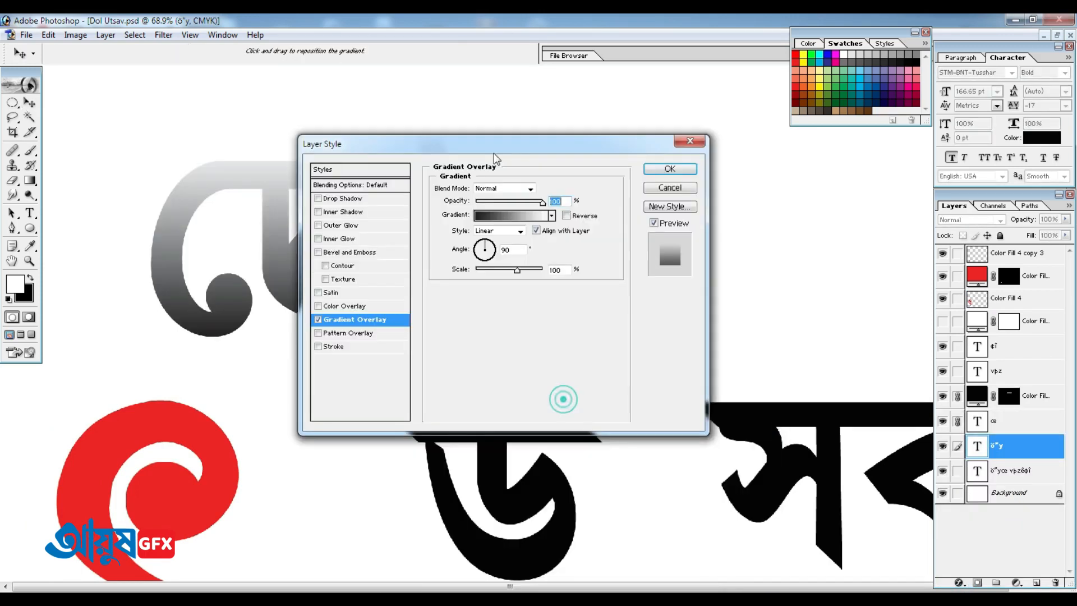
Edit the overlay gradient of দো and set its start stop to dark red 790000.
left_click(494, 215)
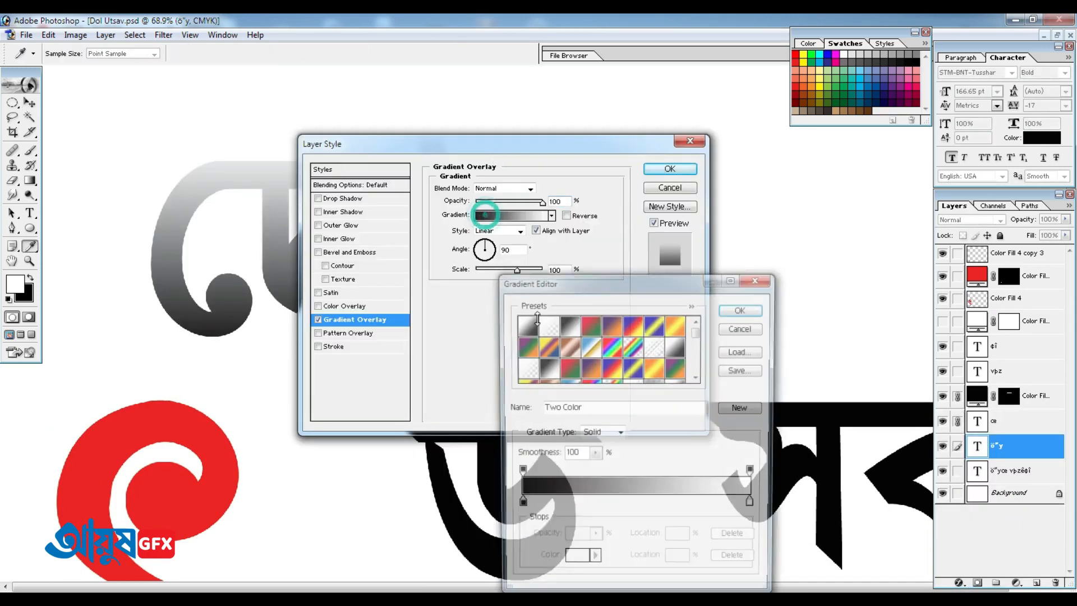
left_click(518, 506)
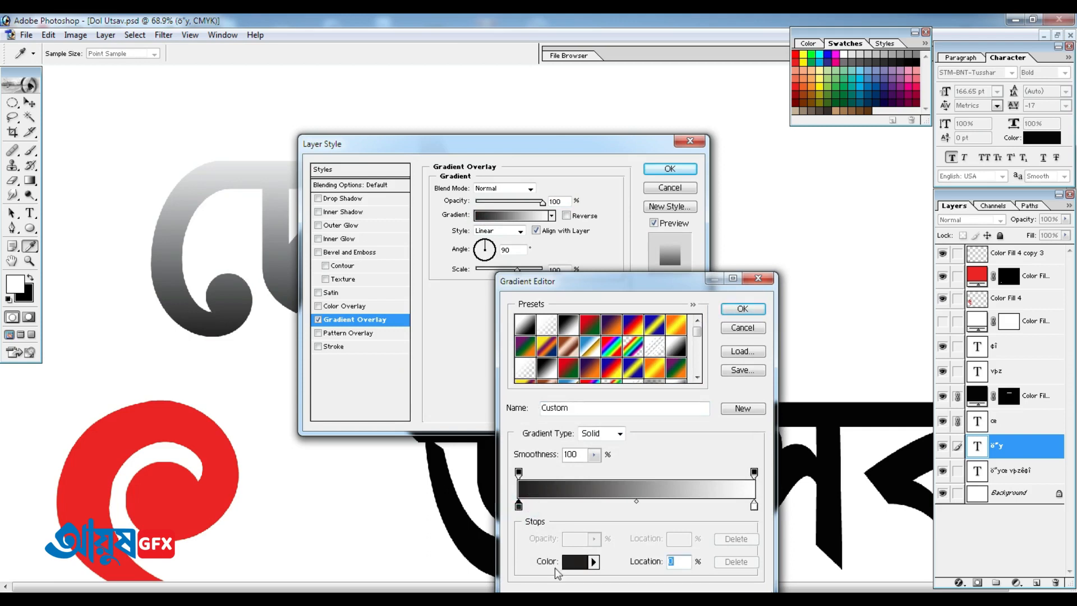
left_click(586, 567)
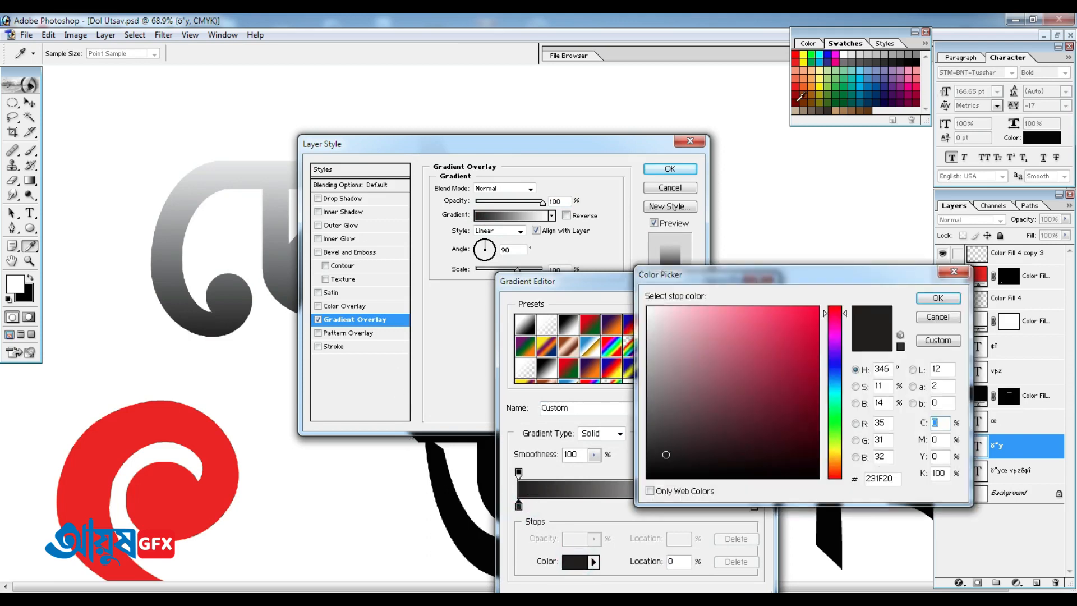
left_click(795, 100)
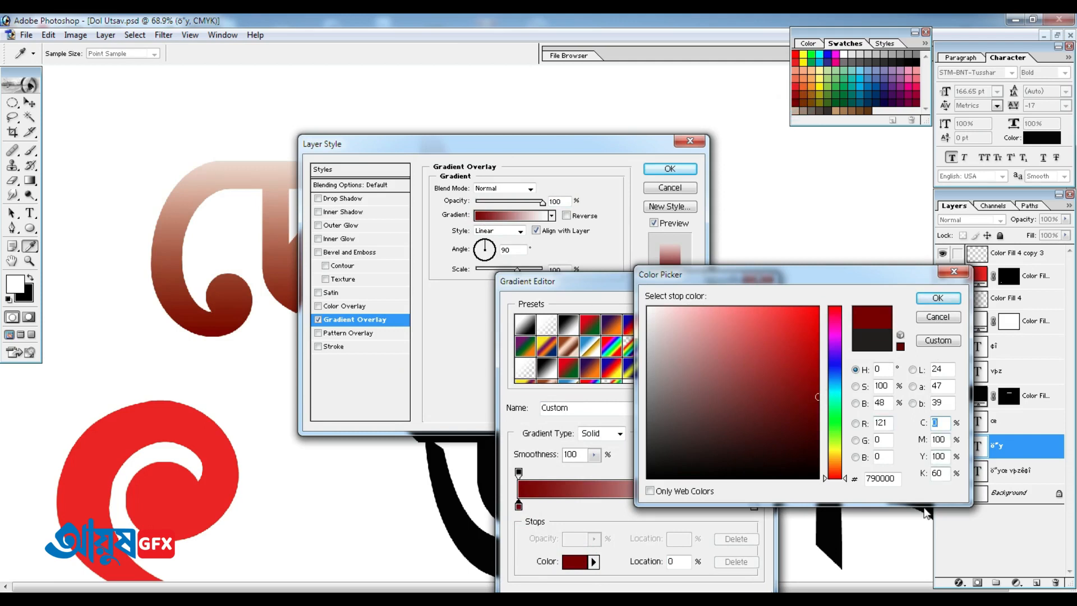
left_click(937, 299)
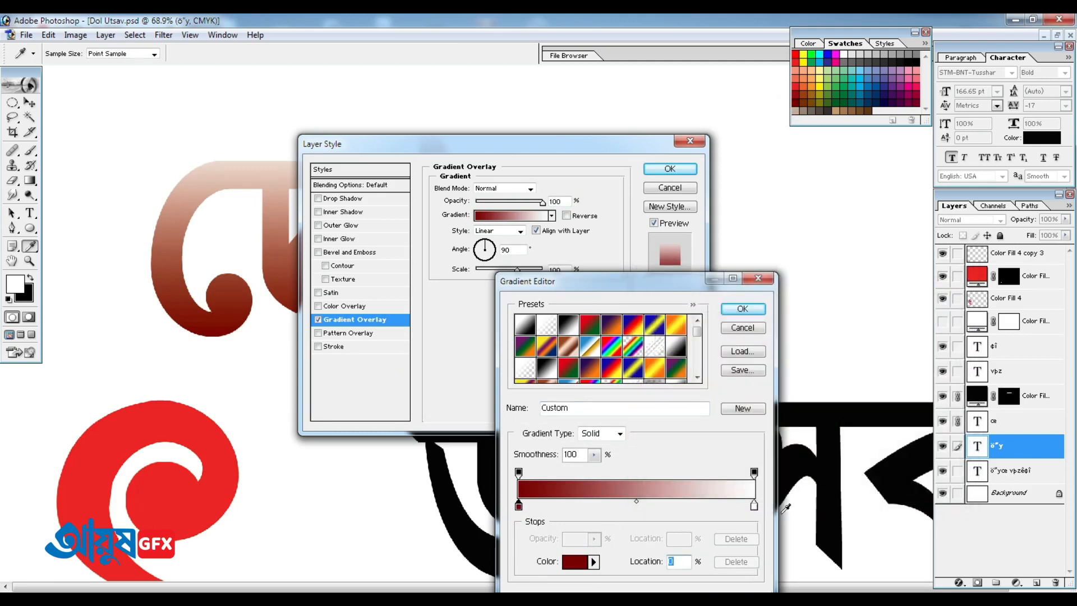
Set the end stop of the দো gradient to bright red ED1C24.
left_click(754, 507)
left_click(582, 564)
left_click(798, 59)
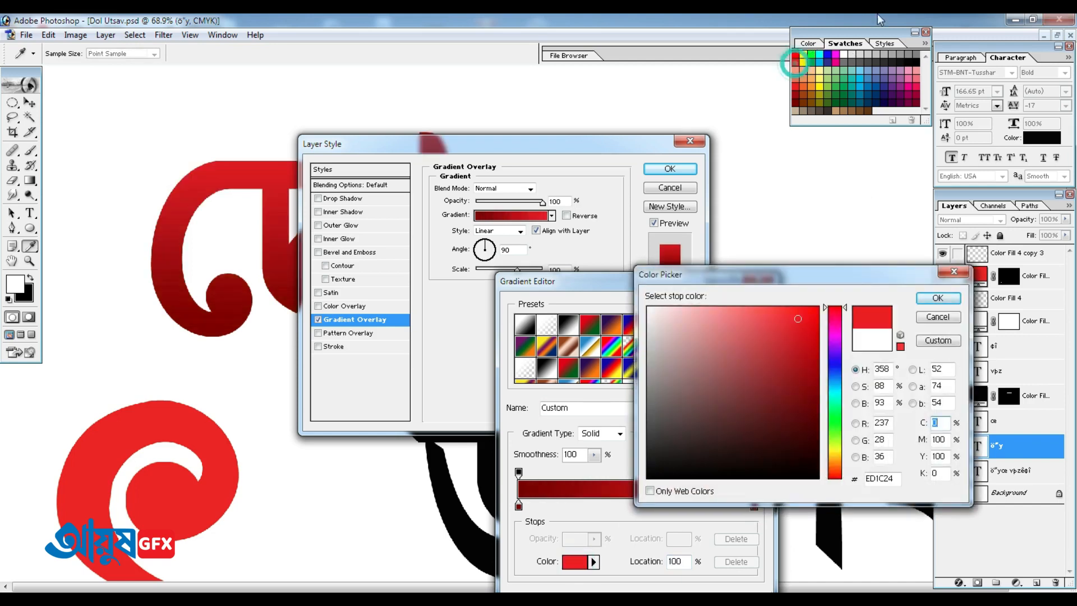
left_click(938, 298)
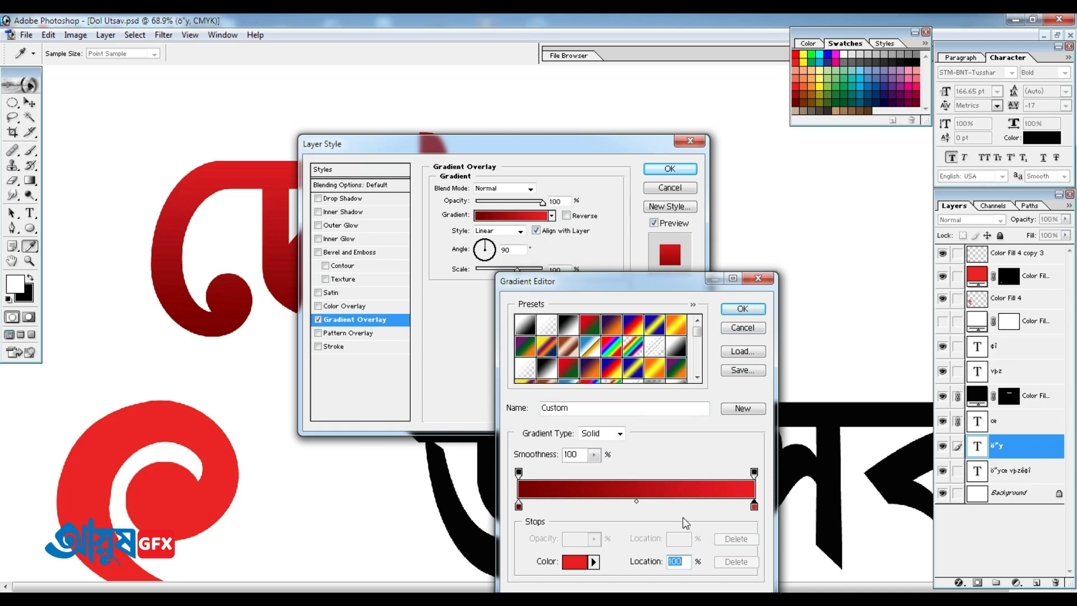
Shift the red gradient's midpoint towards the dark end, to about 16%, and apply the Gradient Overlay to দো.
left_click_drag(636, 501, 569, 509)
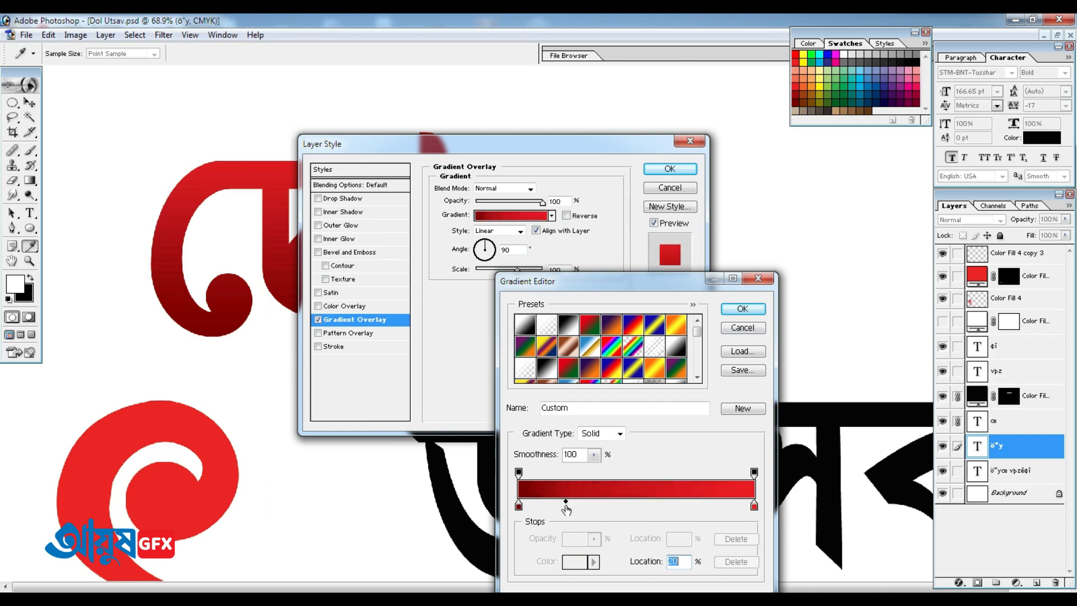
left_click_drag(566, 503, 674, 508)
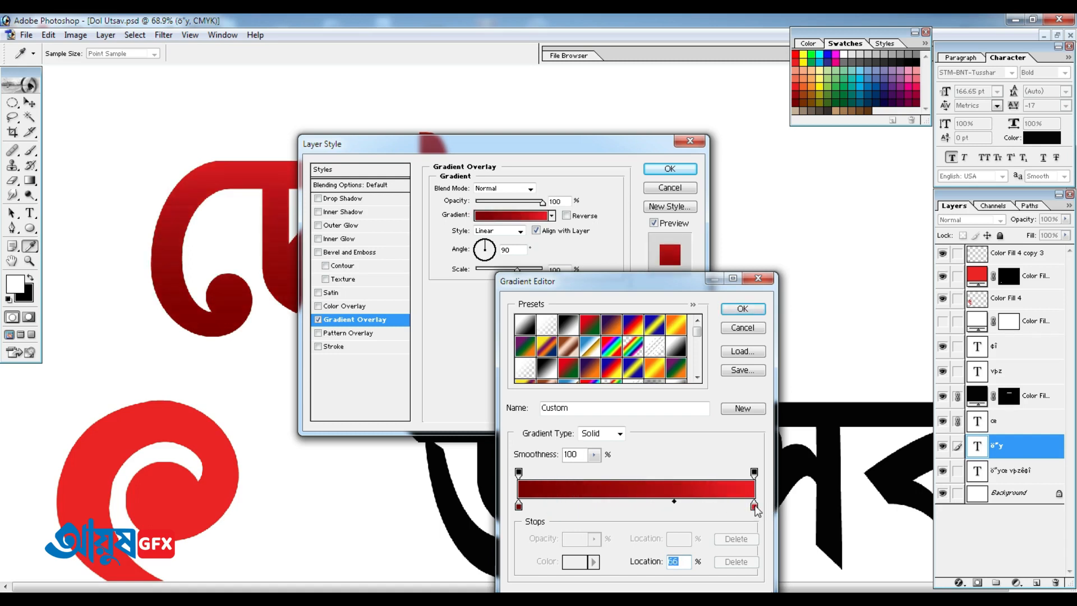
left_click_drag(676, 506, 559, 507)
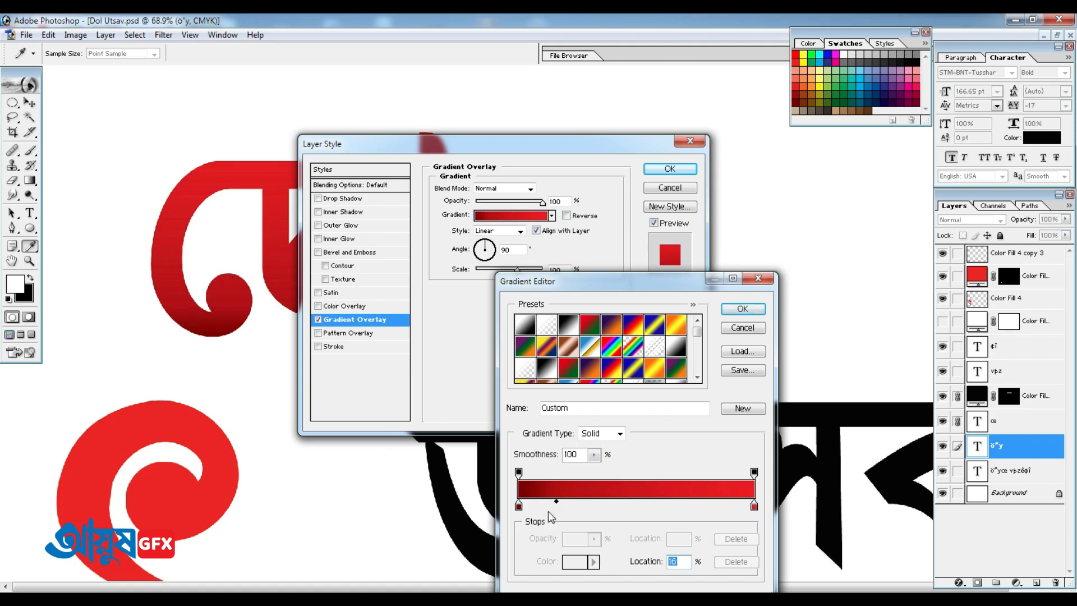
left_click_drag(558, 506, 549, 507)
left_click(742, 310)
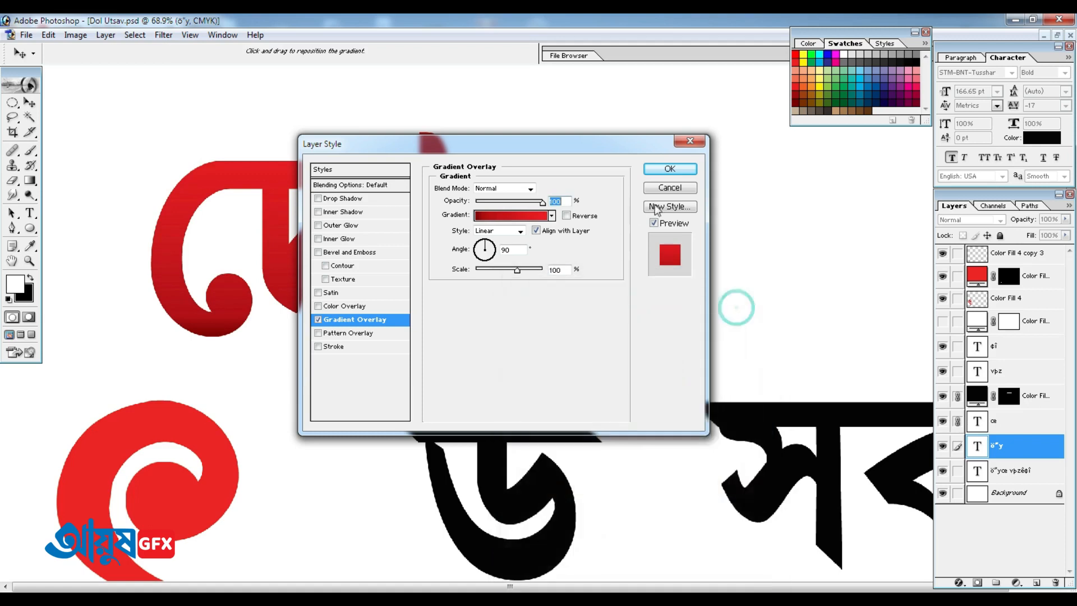
left_click(668, 169)
key("v")
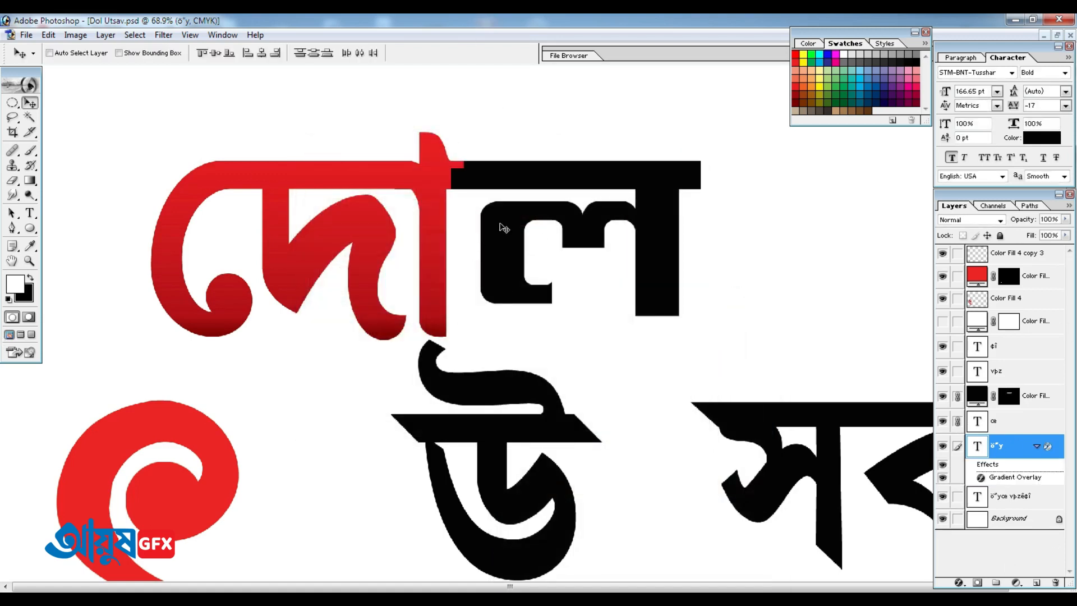
Select the ল text layer and set its text color to blue 2E3192.
right_click(501, 217)
left_click(522, 221)
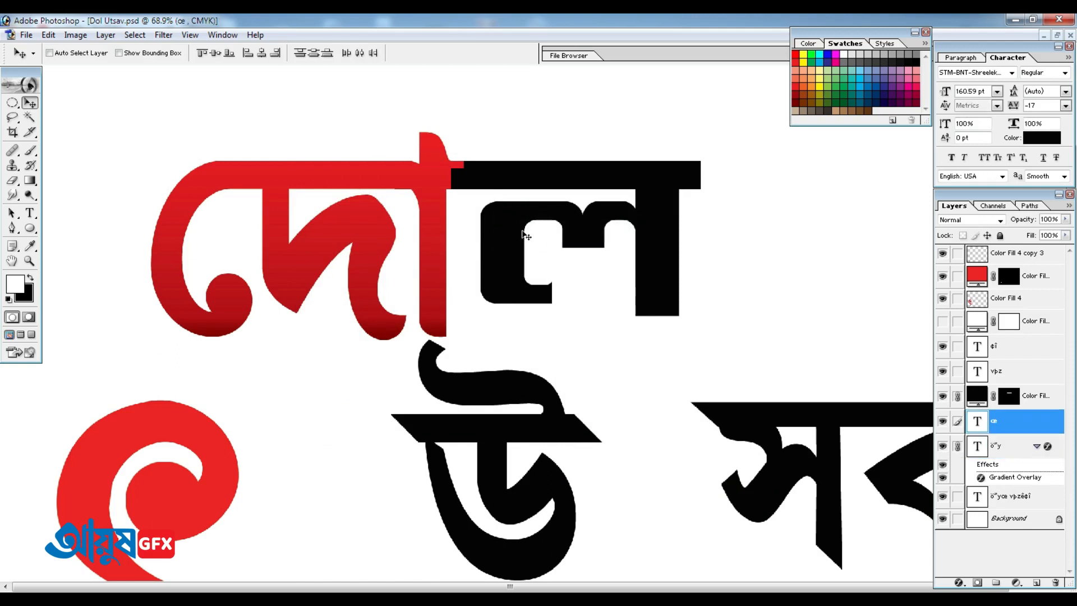
left_click(1038, 138)
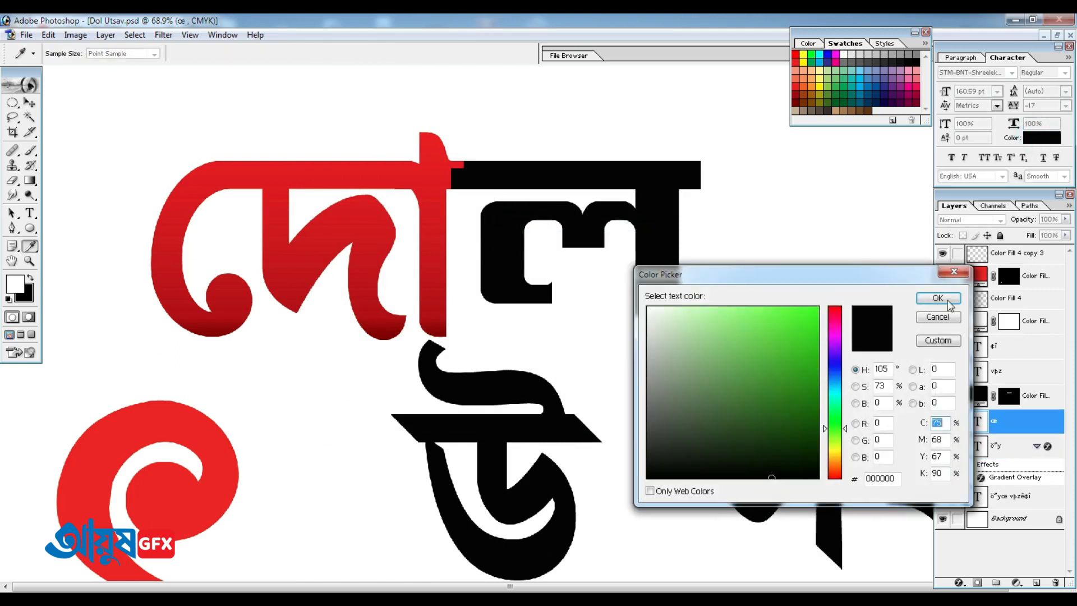
left_click(930, 321)
left_click(1036, 139)
left_click(833, 57)
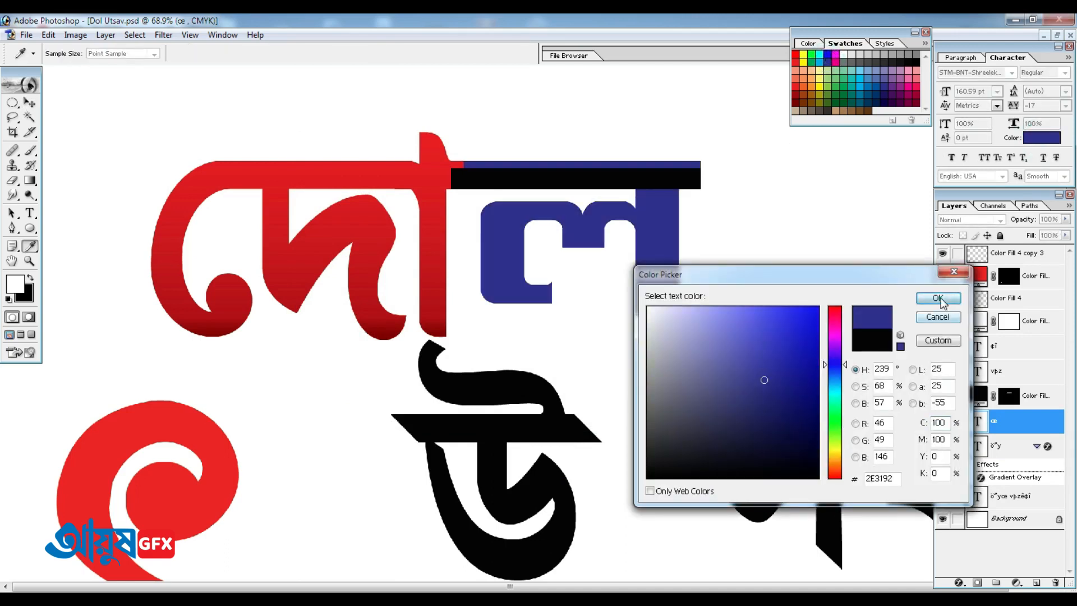
left_click(938, 298)
key("v")
Change the solid color of the bar above ল to the letter's blue, 2E3192.
right_click(654, 187)
left_click(674, 188)
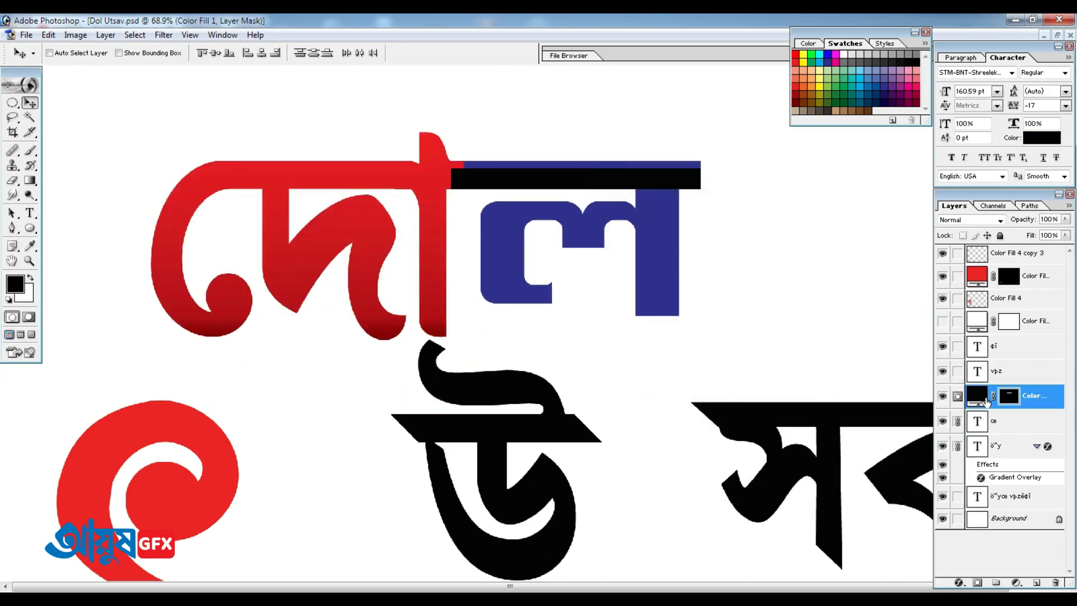
double_click(977, 395)
left_click(672, 216)
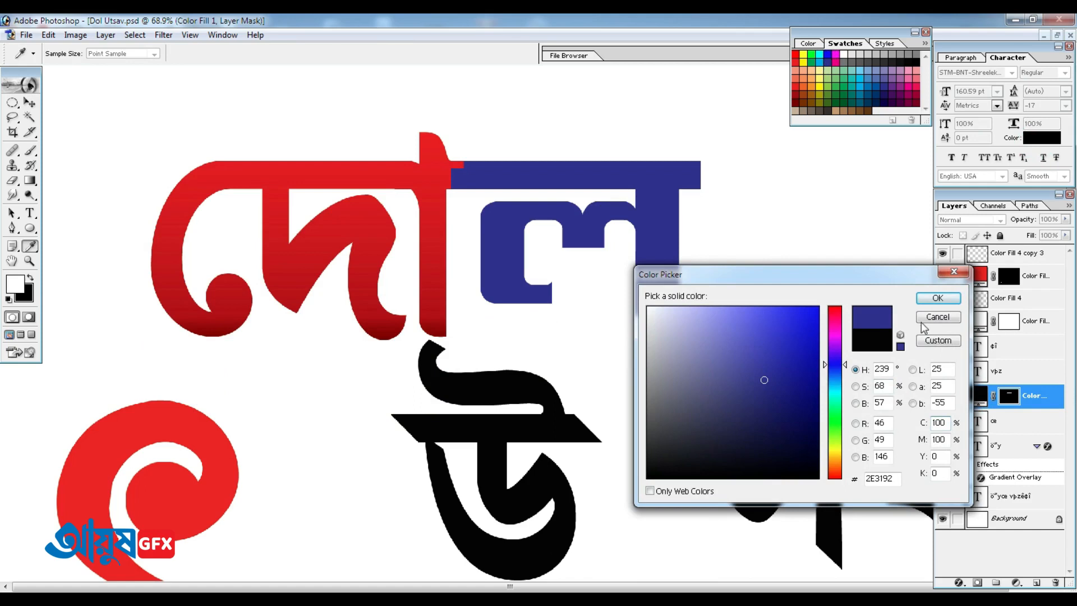
left_click(938, 298)
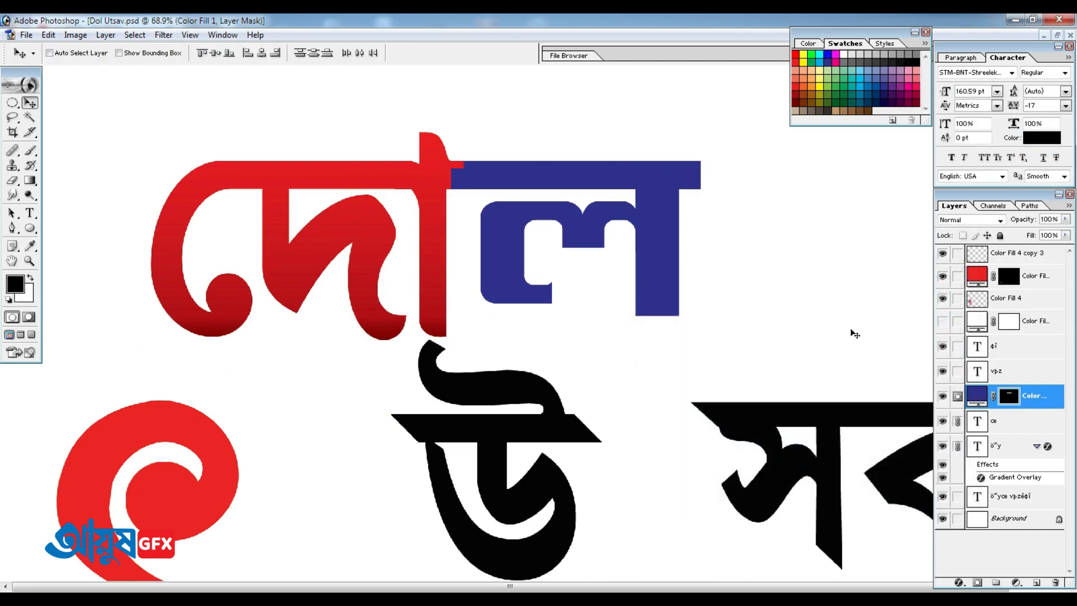
Select the ল text layer, check its visibility, and add a Gradient Overlay, keeping the letters in view.
left_click(1018, 421)
right_click(673, 254)
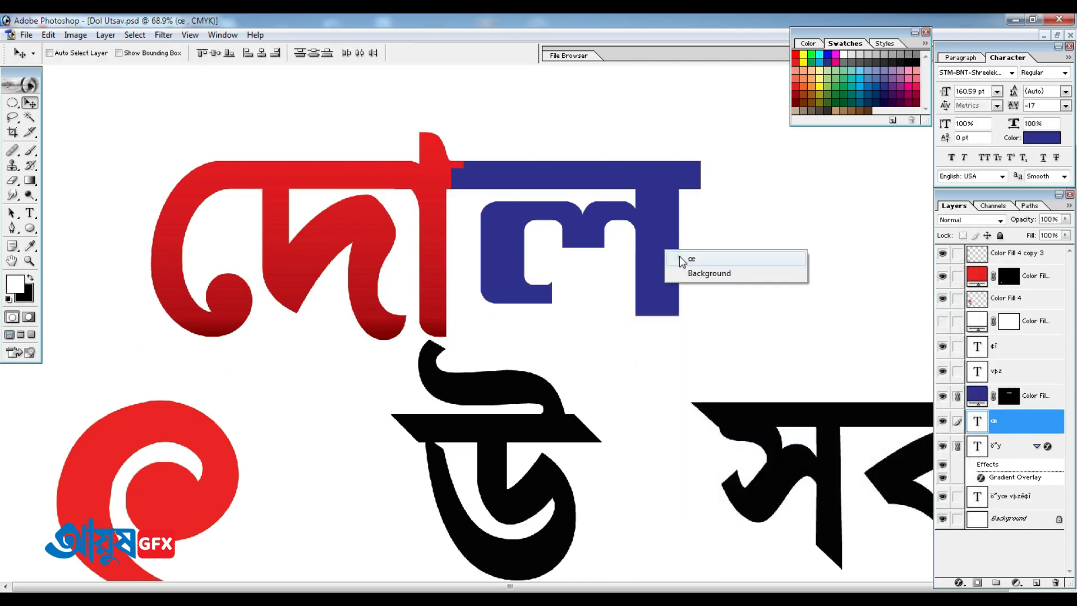
left_click(943, 421)
left_click(944, 422)
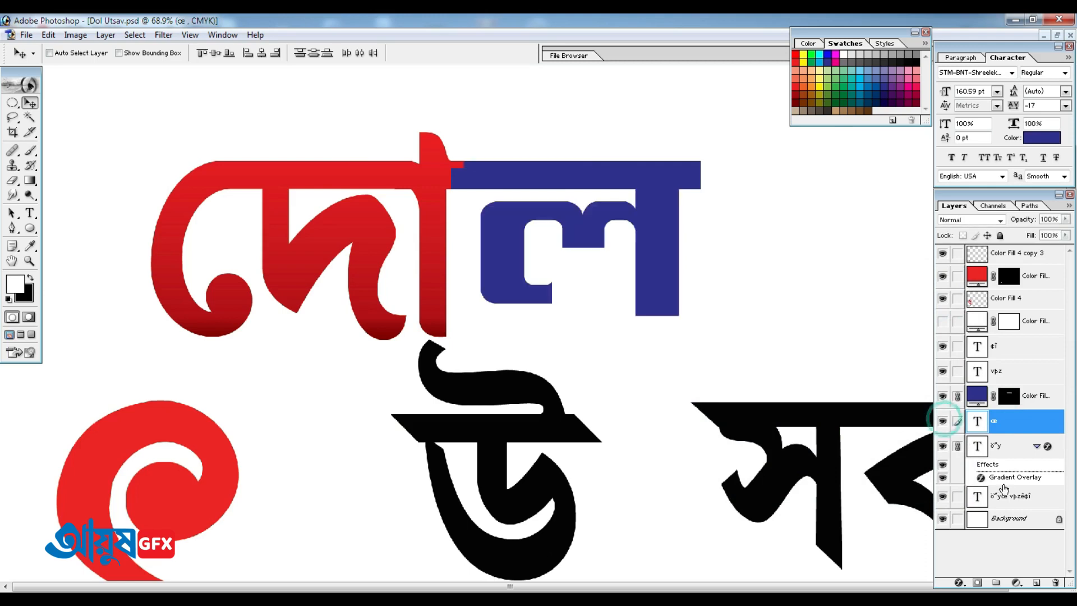
left_click(960, 583)
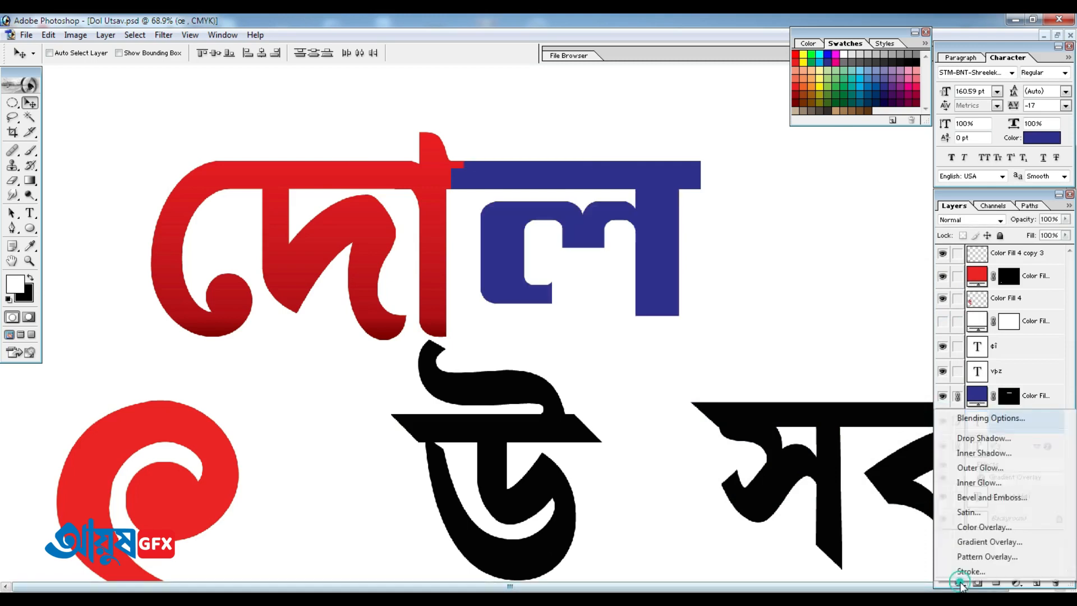
left_click(989, 542)
left_click_drag(530, 136, 444, 298)
Set the ল gradient to run from dark blue 003471 at the start stop to light cyan blue at the end.
left_click(441, 368)
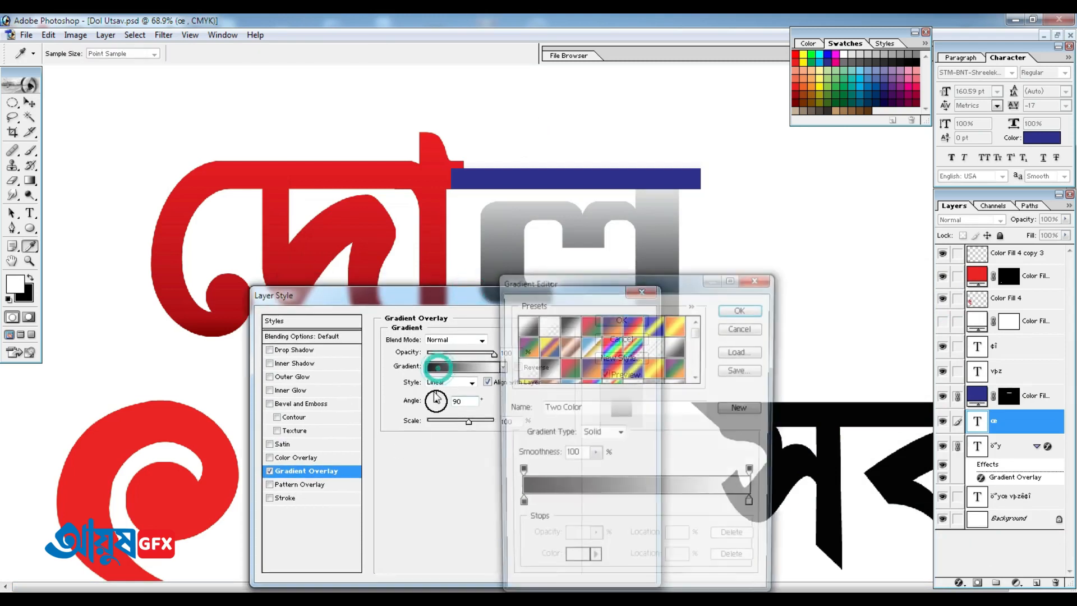
left_click(519, 507)
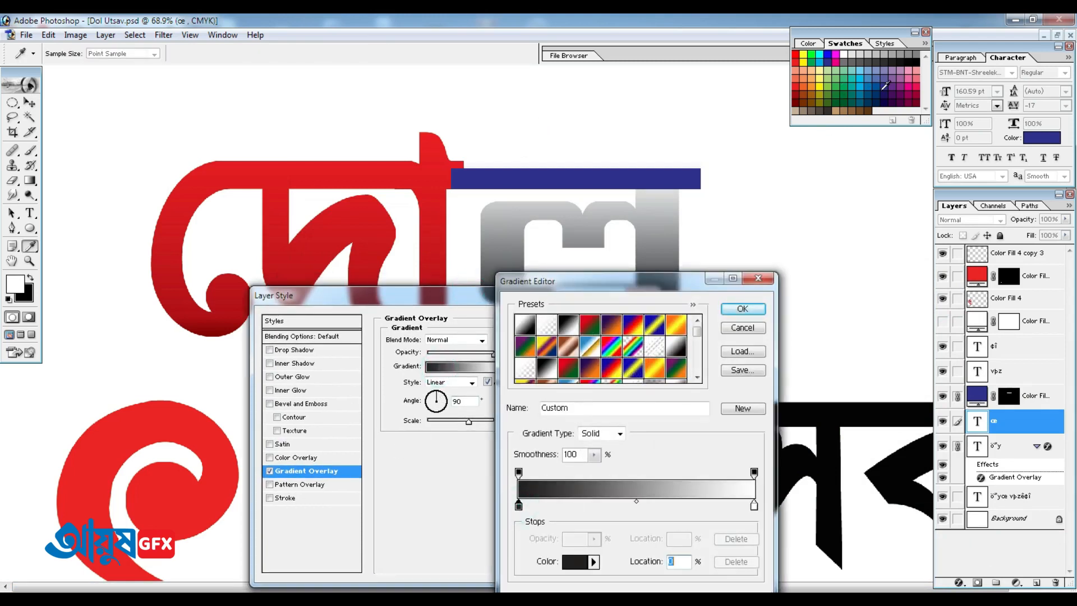
left_click(880, 96)
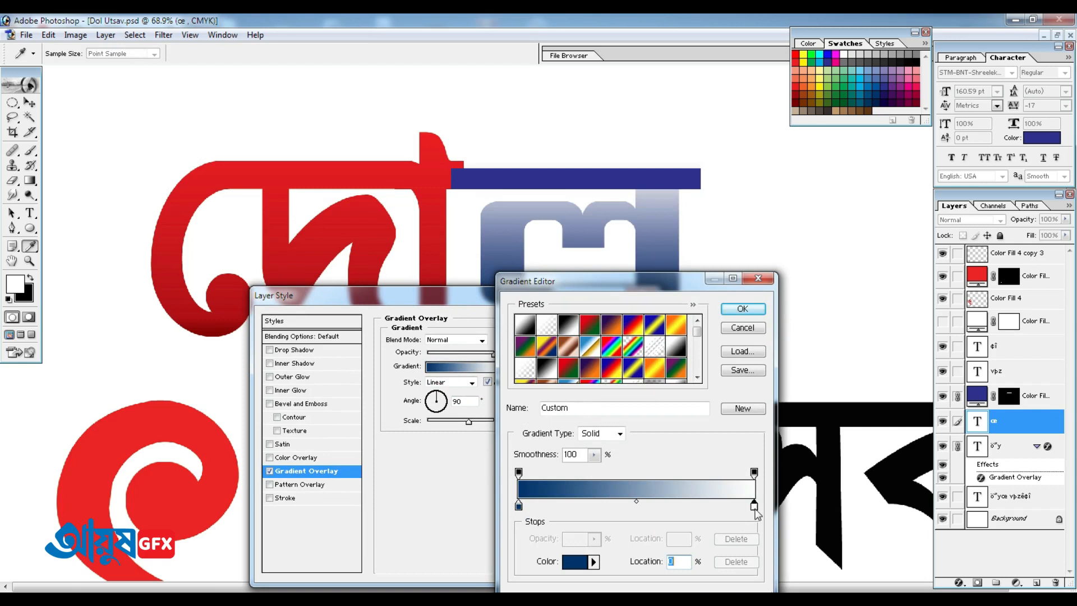
left_click(754, 506)
left_click(822, 59)
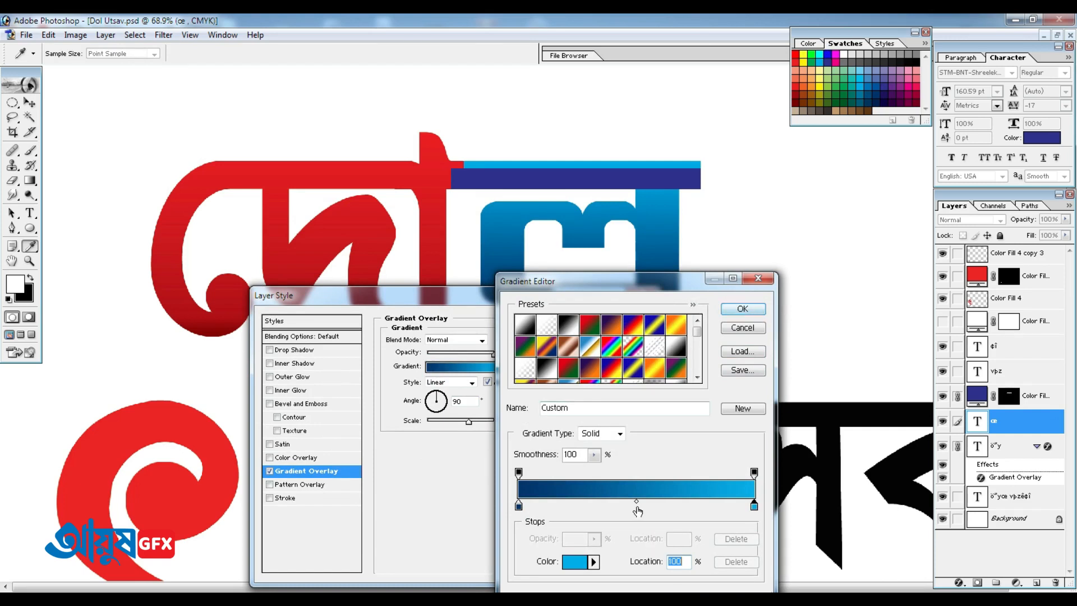
Move the blue gradient's midpoint to about 23%, darken its start stop slightly, and apply the overlay to ল.
left_click_drag(637, 504, 576, 505)
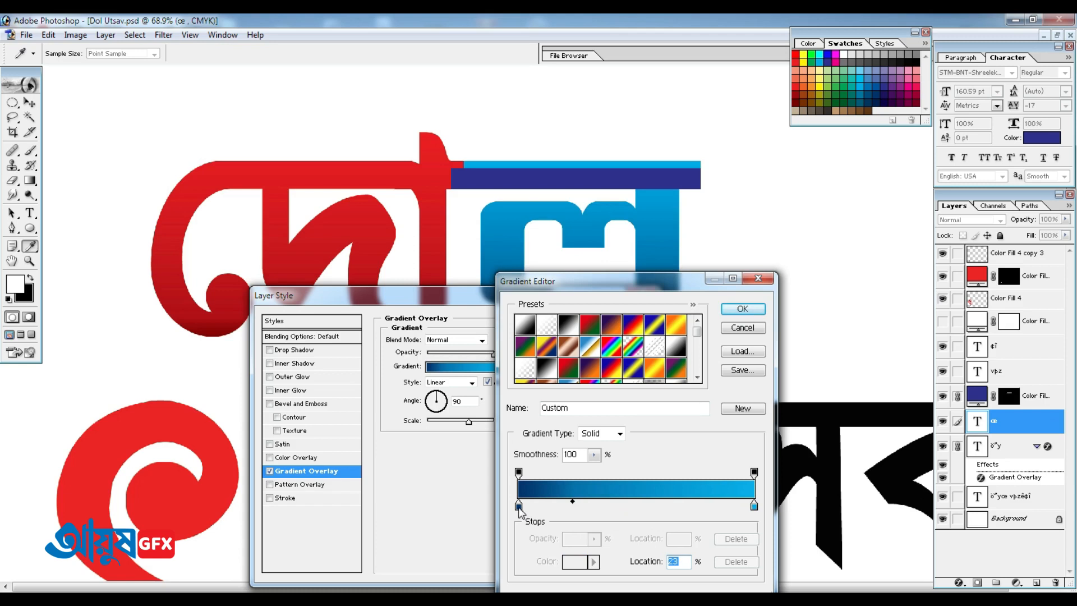
left_click(519, 507)
left_click(573, 564)
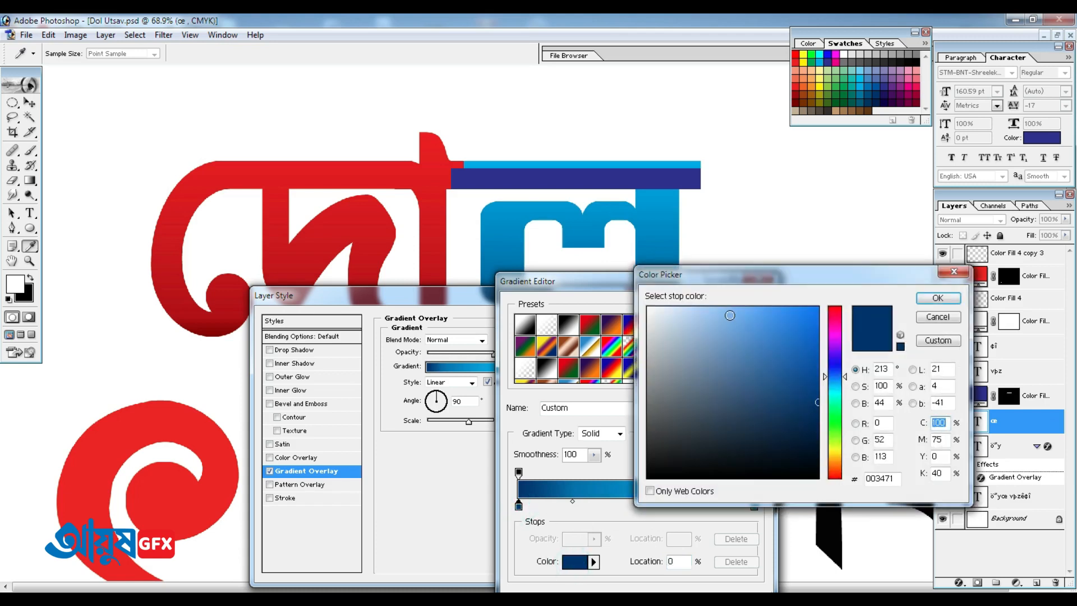
left_click_drag(819, 404, 817, 417)
left_click(932, 298)
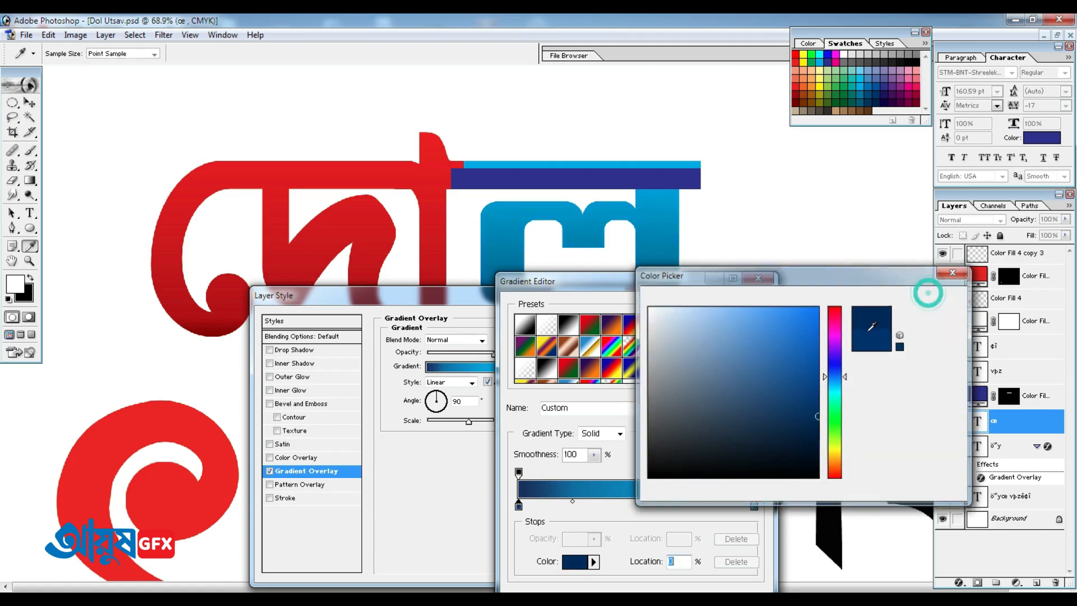
left_click(744, 312)
left_click(621, 320)
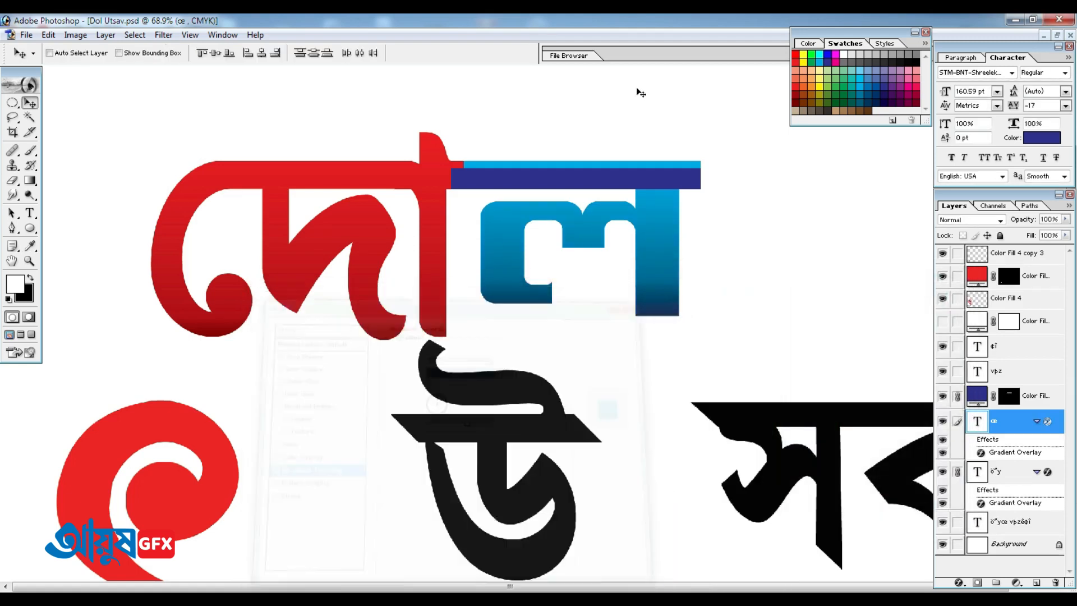
right_click(616, 185)
left_click(656, 191)
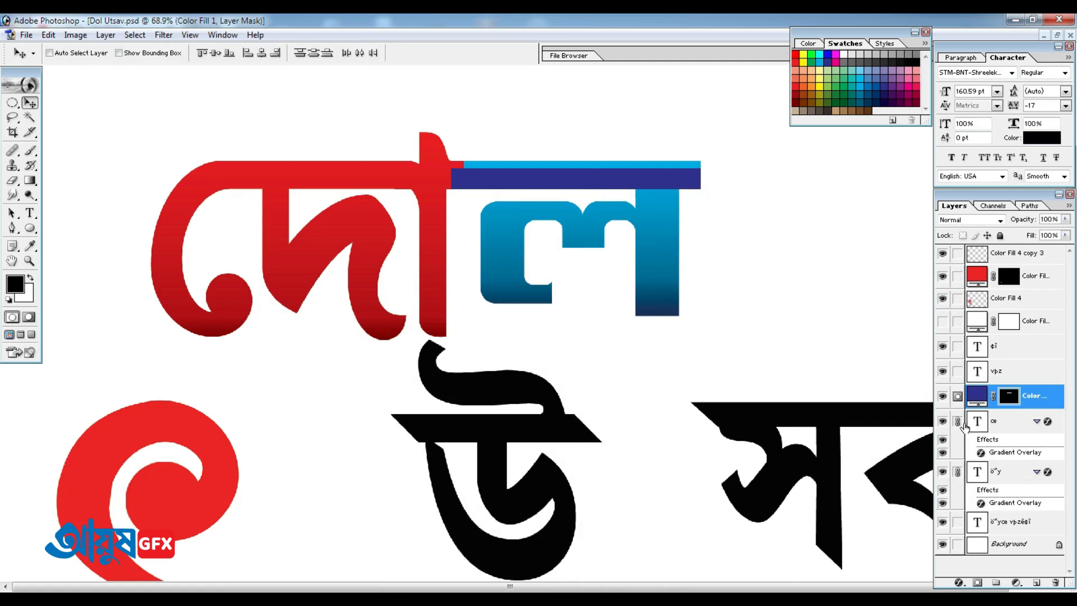
double_click(977, 396)
left_click(673, 163)
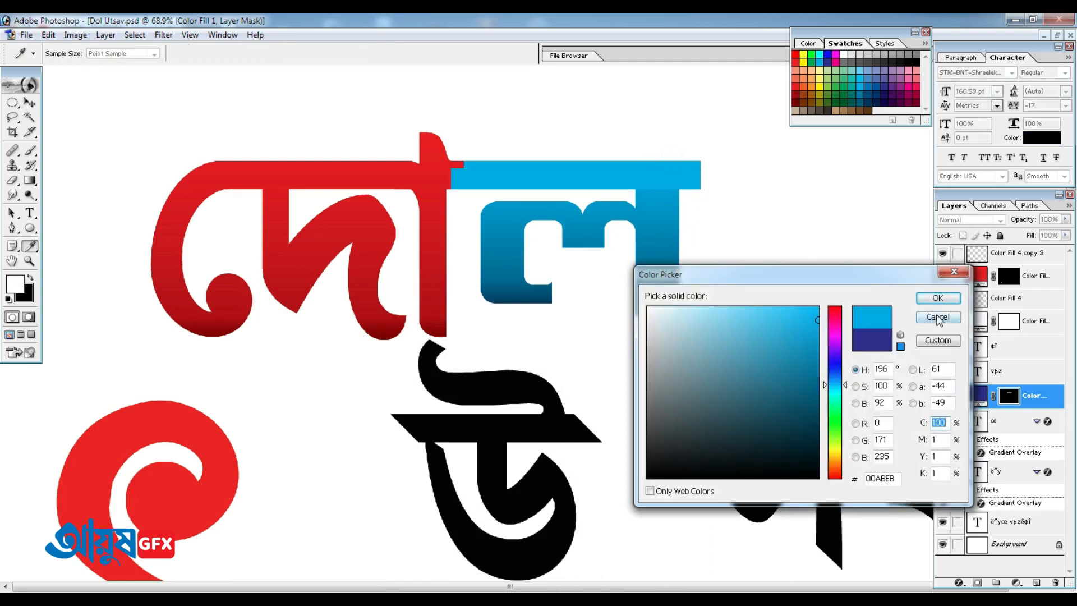
left_click(936, 315)
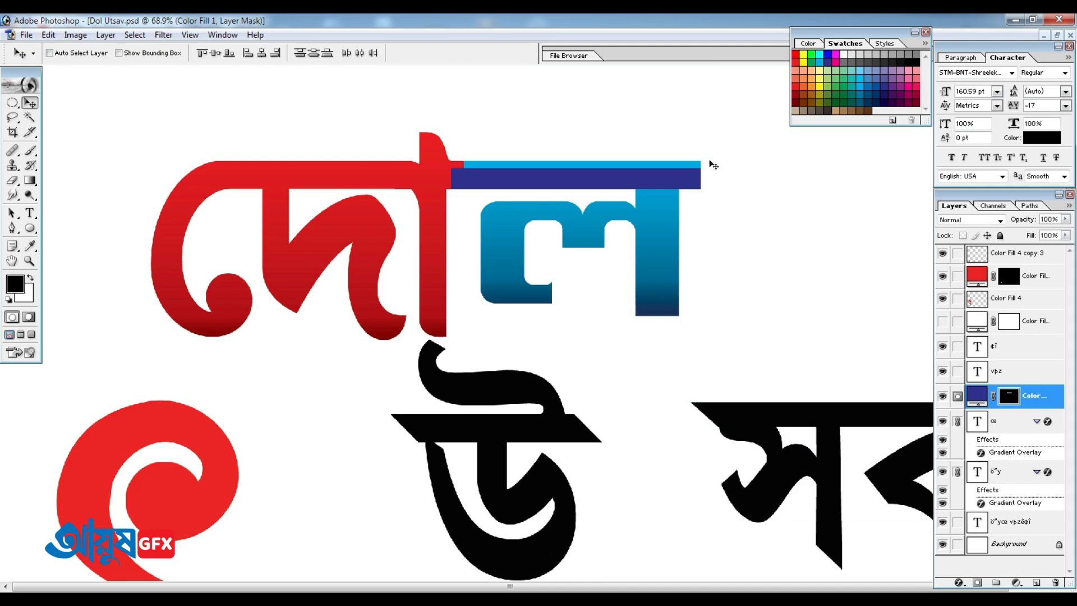
Merge ল with its bar under the copied gradient layer style, and combine the result with দো.
left_click(1004, 421)
left_click(988, 528)
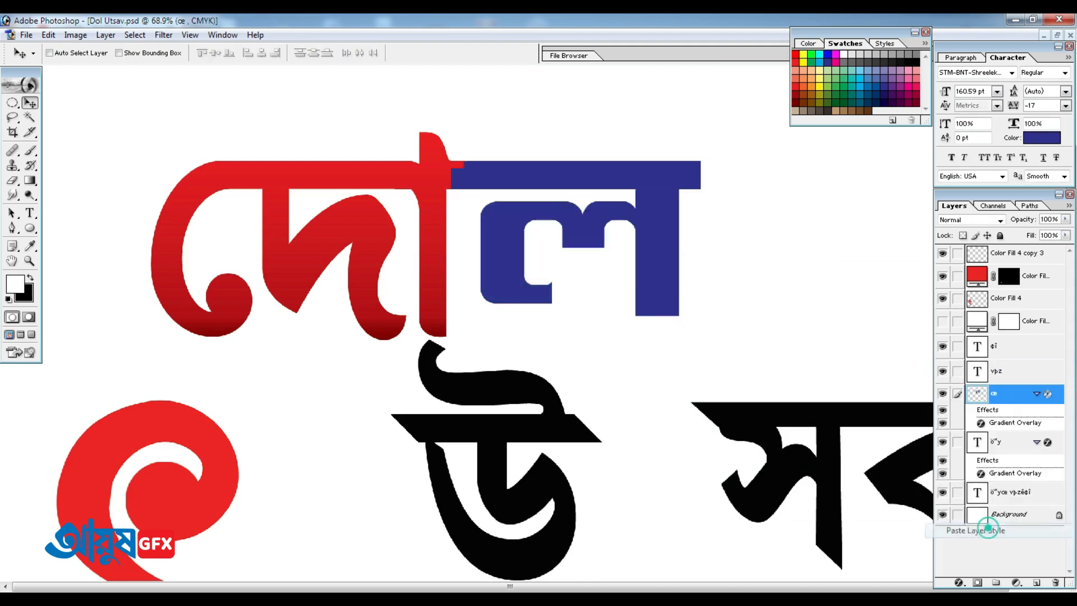
right_click(505, 224)
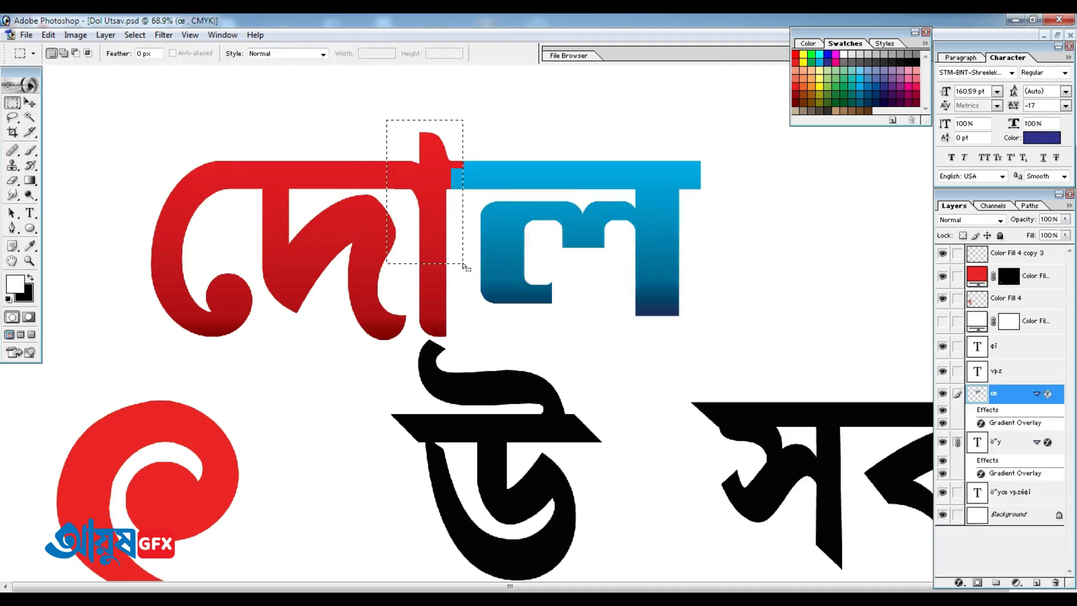
key("ctrl+e")
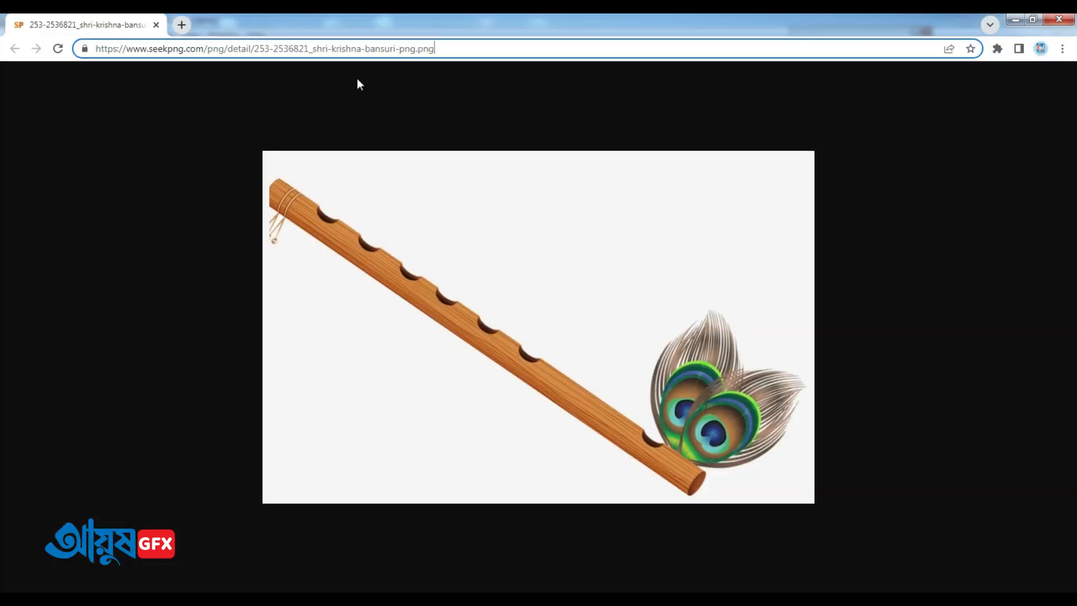
Bring in the bansuri flute with peacock feathers from the browser and fit it along the top bar of দোল.
key("ctrl+l")
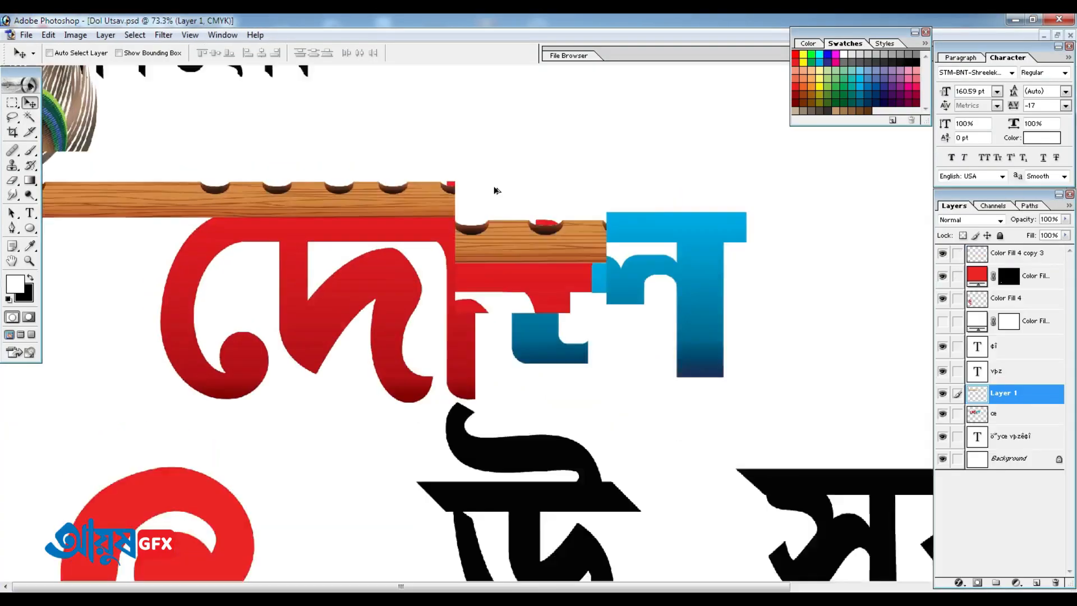
key("ctrl+0")
key("ctrl+t")
right_click(396, 171)
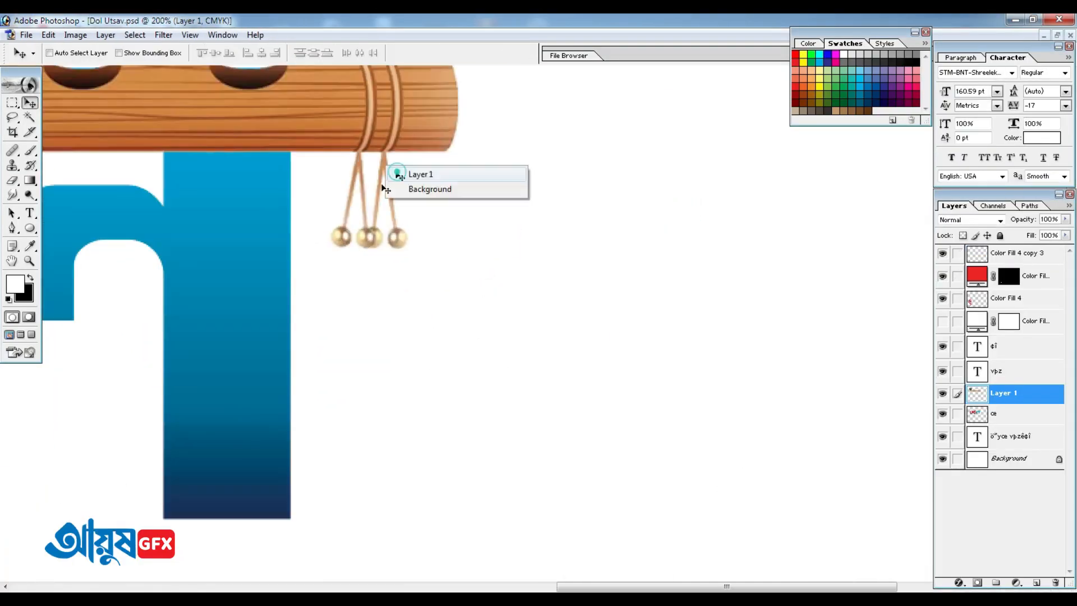
left_click(420, 174)
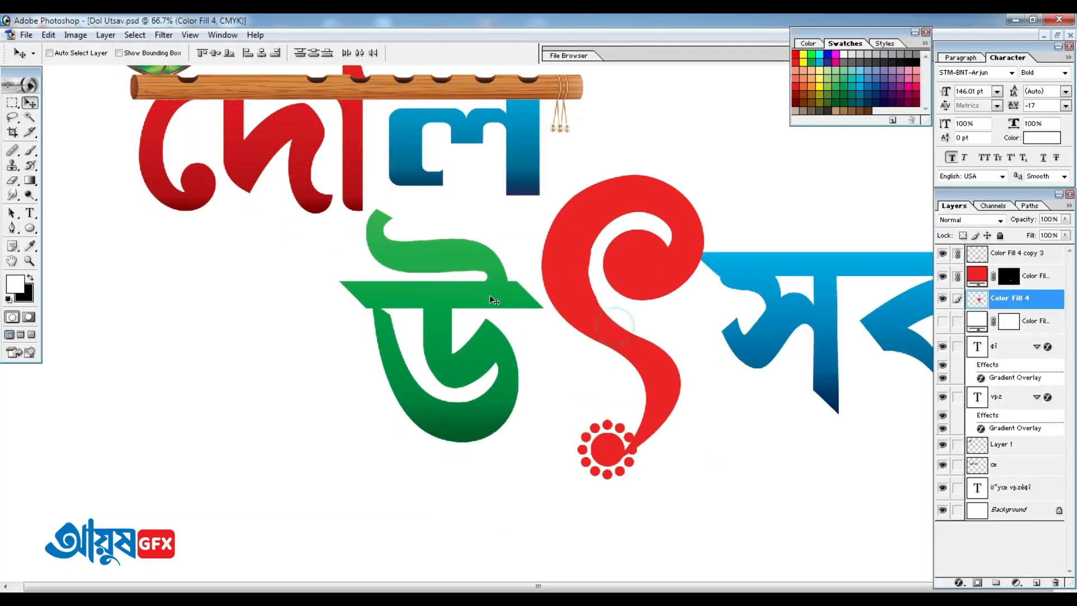
Move উ so its bar meets one side of ৎ, and tuck সব against the other side.
right_click(493, 306)
left_click(497, 312)
right_click(508, 306)
left_click(536, 315)
left_click_drag(498, 314, 522, 291)
left_click_drag(697, 273, 717, 278)
right_click(743, 288)
left_click(753, 293)
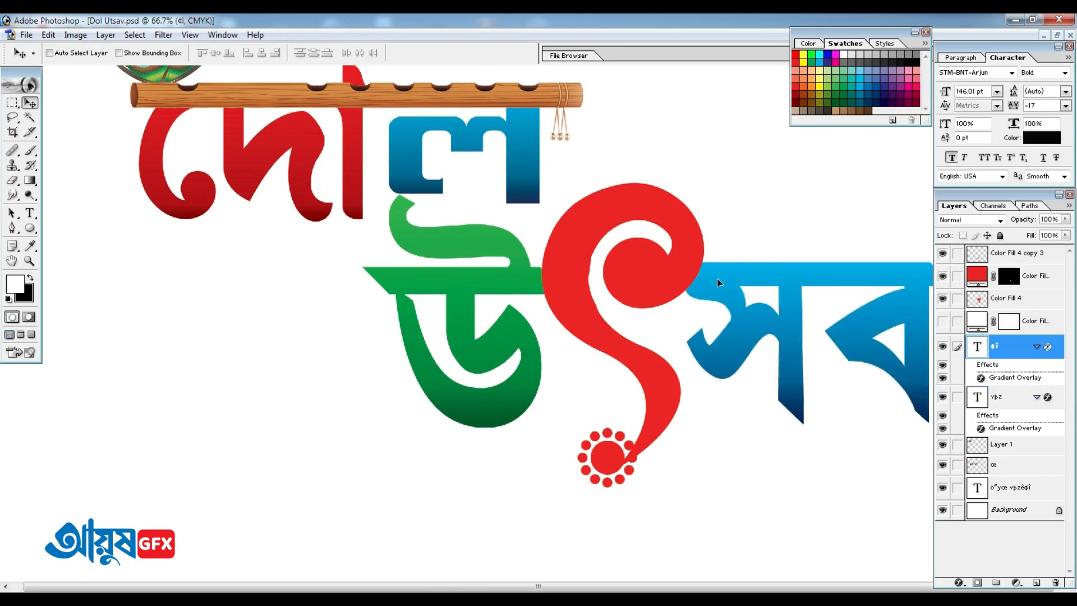
Scale the সব text down slightly with Free Transform, keeping it joined to ৎ.
key("Tab")
key("ctrl+t")
left_click_drag(946, 381, 922, 369)
left_click_drag(881, 336, 518, 477)
key("ctrl+plus")
key("ctrl+plus")
left_click_drag(613, 314, 553, 347)
key("Tab")
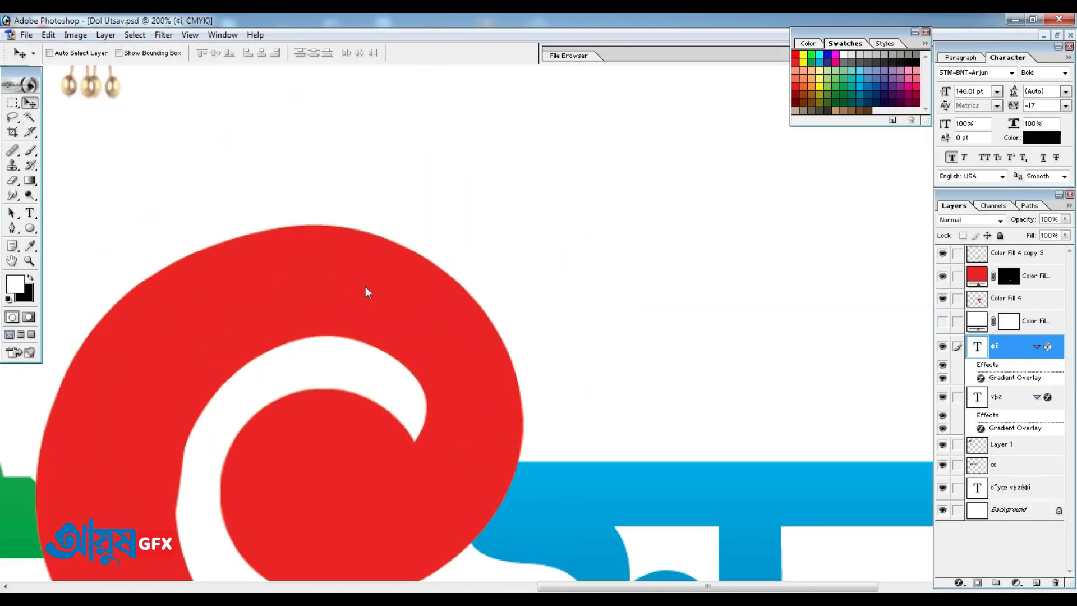
Draw a large circular selection over the upper part of ৎ and fill it with a teal 00A99D Solid Color layer.
left_click(336, 282, "ctrl")
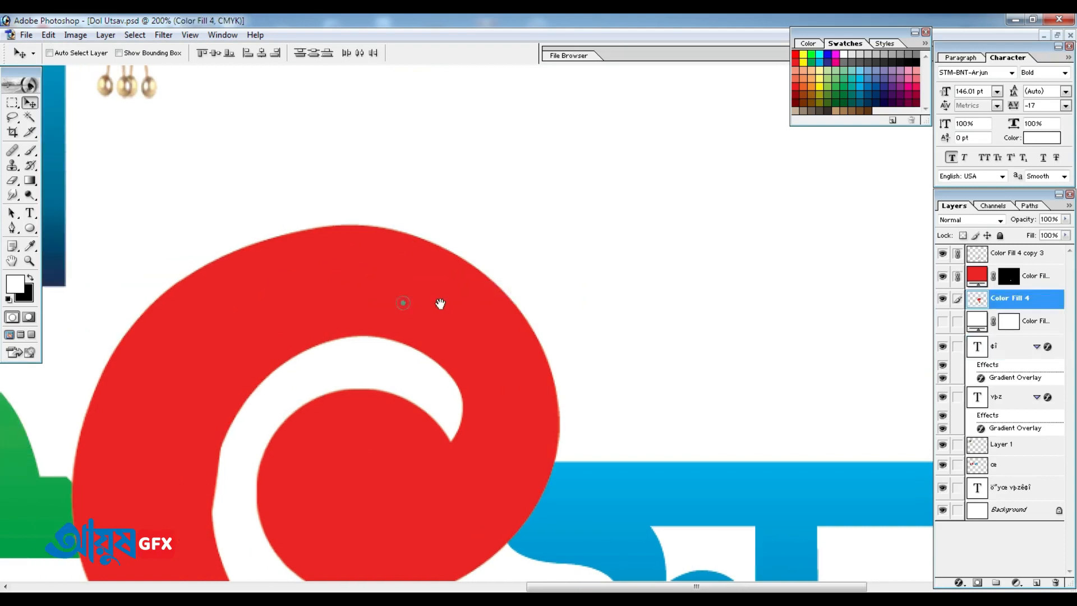
left_click_drag(15, 102, 73, 116)
left_click_drag(161, 145, 549, 512)
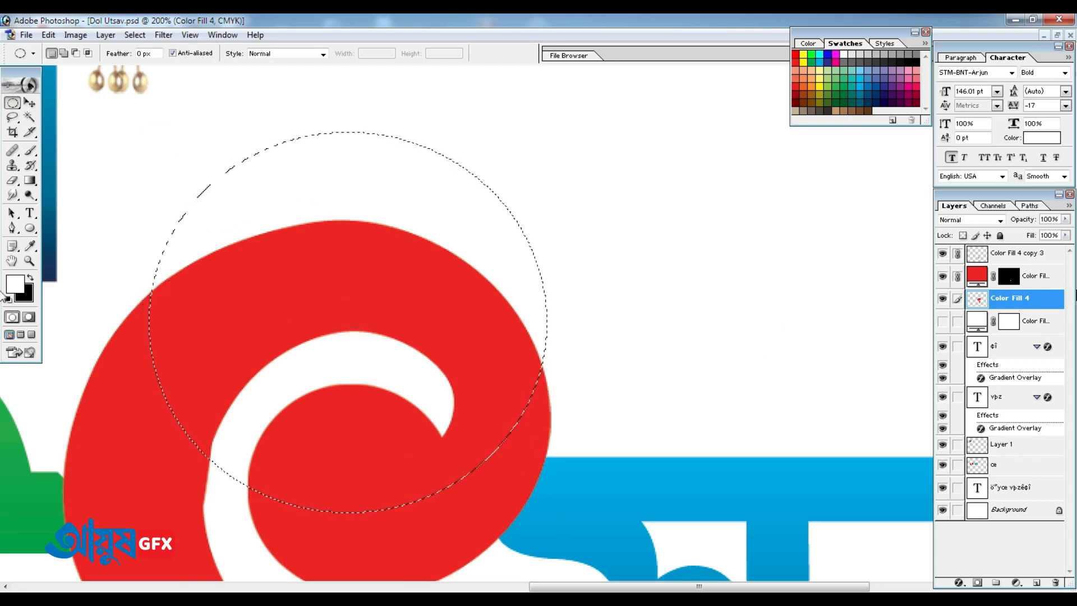
left_click(1015, 584)
left_click(980, 333)
left_click(506, 487)
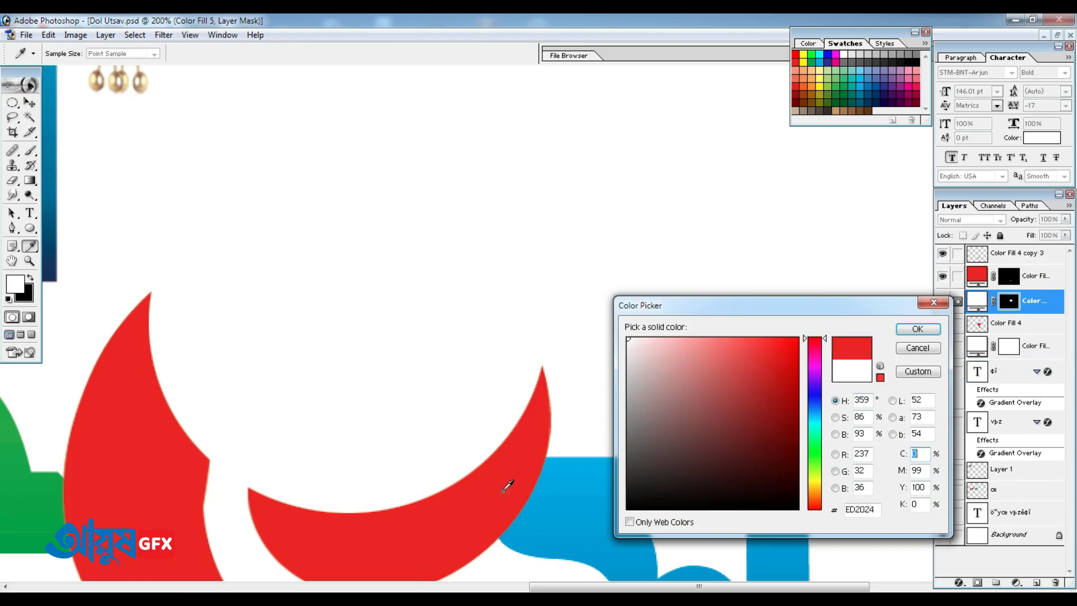
left_click(859, 81)
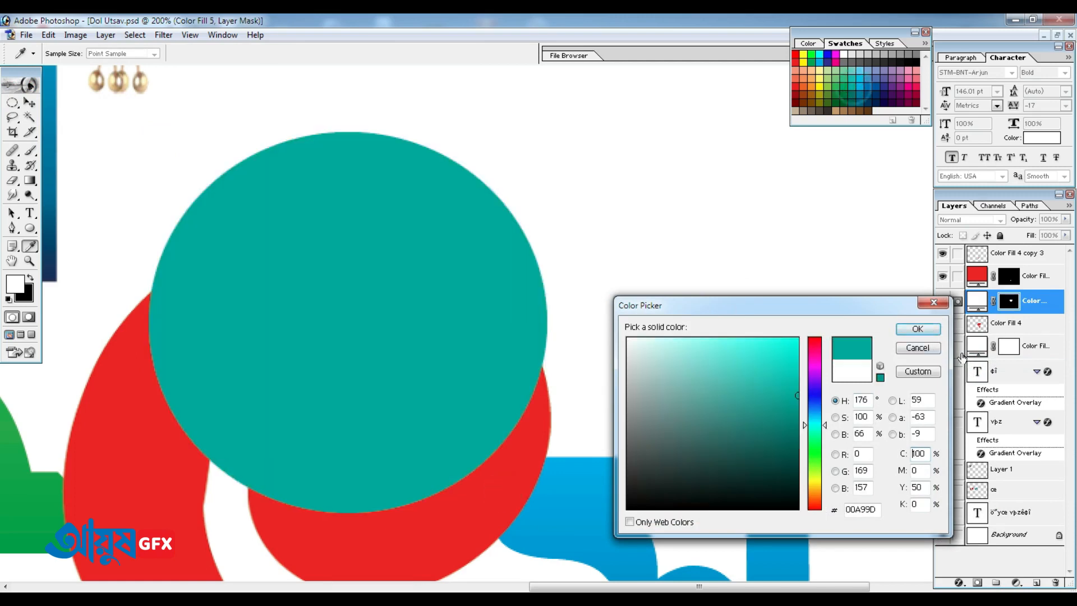
left_click(918, 329)
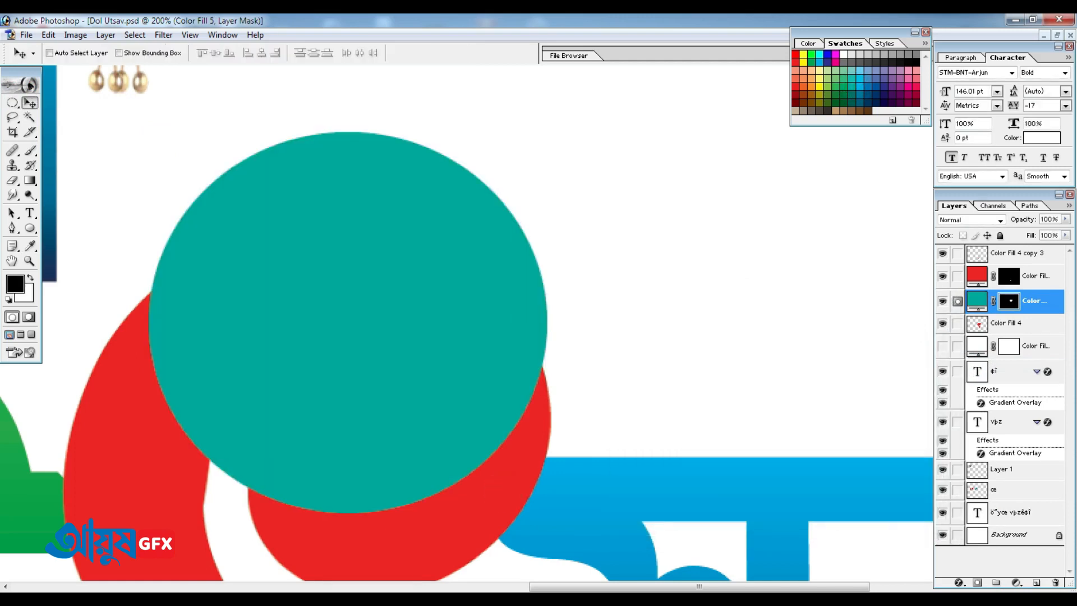
Send the teal circle behind ৎ and enlarge it slightly with Free Transform.
key("ctrl+bracketleft")
key("ctrl+t")
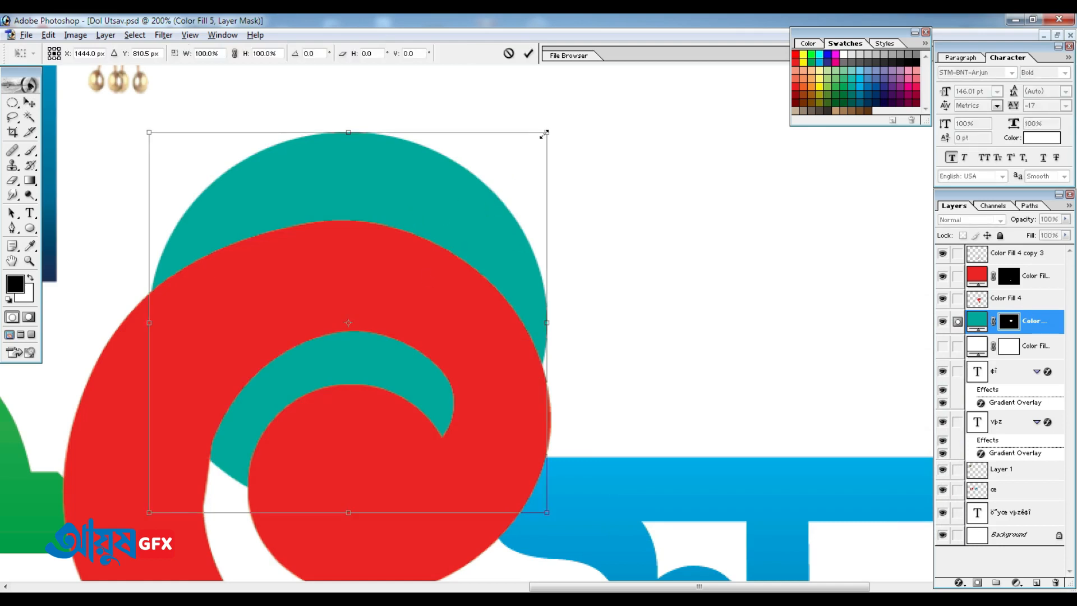
left_click_drag(546, 133, 550, 129)
double_click(475, 180)
Duplicate the teal circle layer and recolor the copy grey A5A5A5.
left_click_drag(1042, 330, 1040, 583)
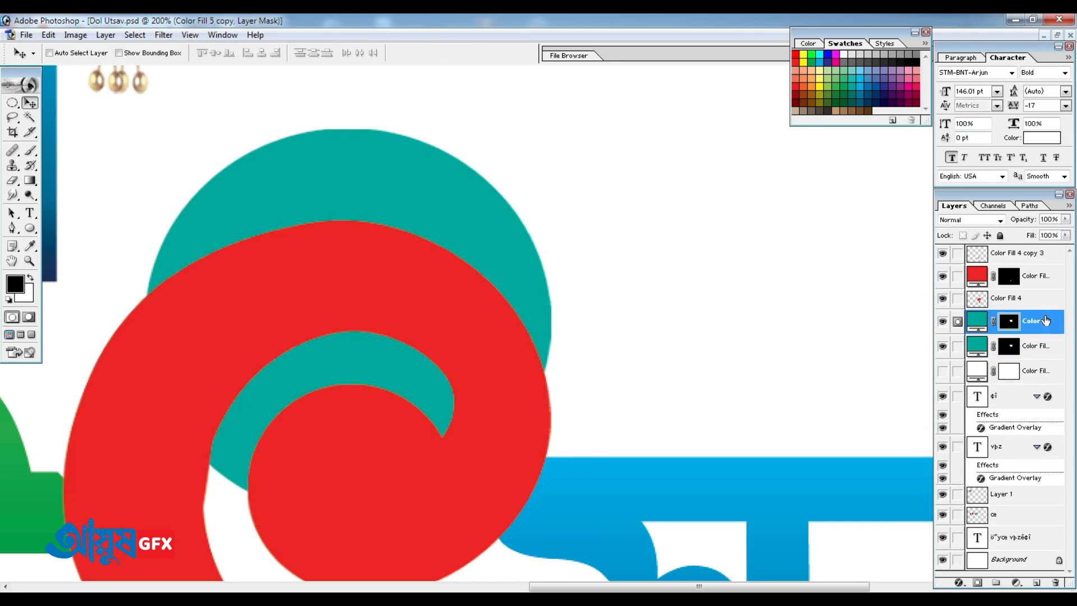
double_click(979, 323)
left_click(628, 398)
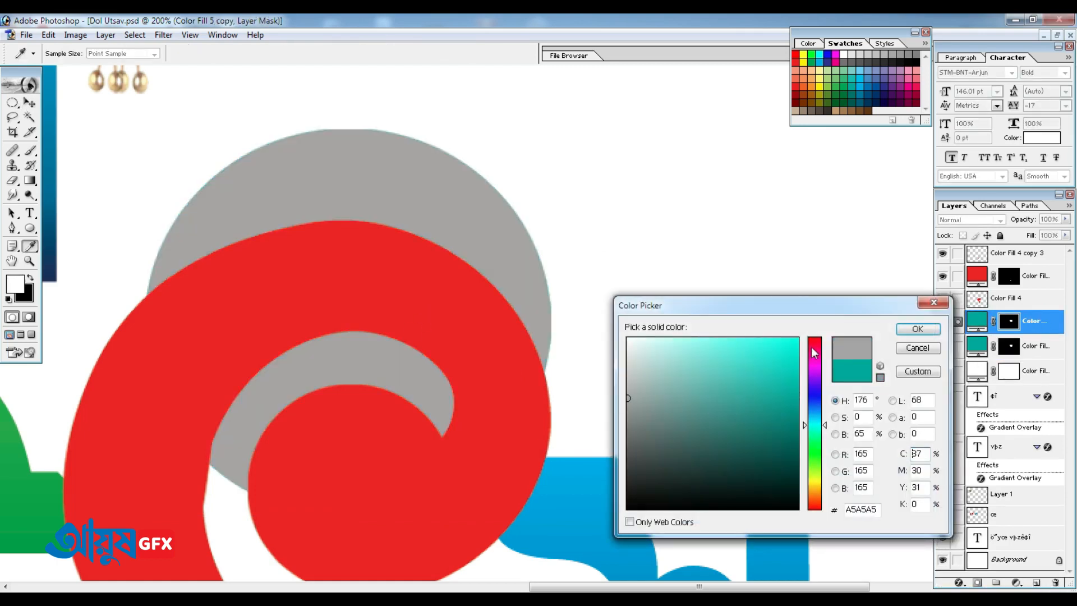
left_click(918, 329)
Lower the grey circle and widen it to about 118% so it rims the top of ৎ.
key("v")
left_click_drag(415, 234, 413, 302)
key("ctrl+t")
left_click_drag(546, 389, 583, 389)
mouse_move(502, 322)
left_mouse_down()
mouse_move(494, 314)
mouse_move(490, 335)
left_mouse_up()
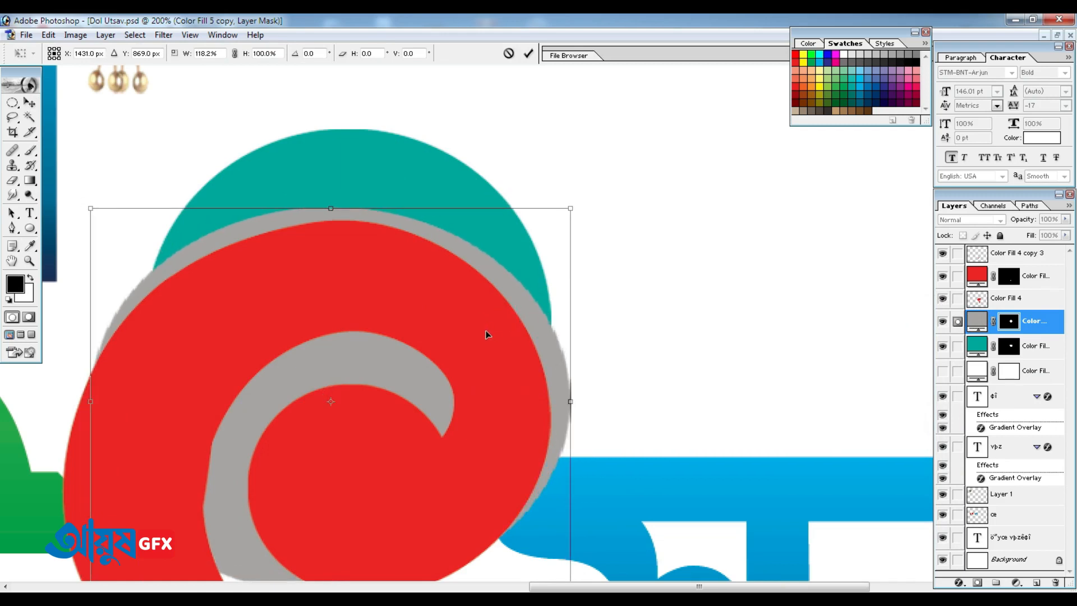
key("Return")
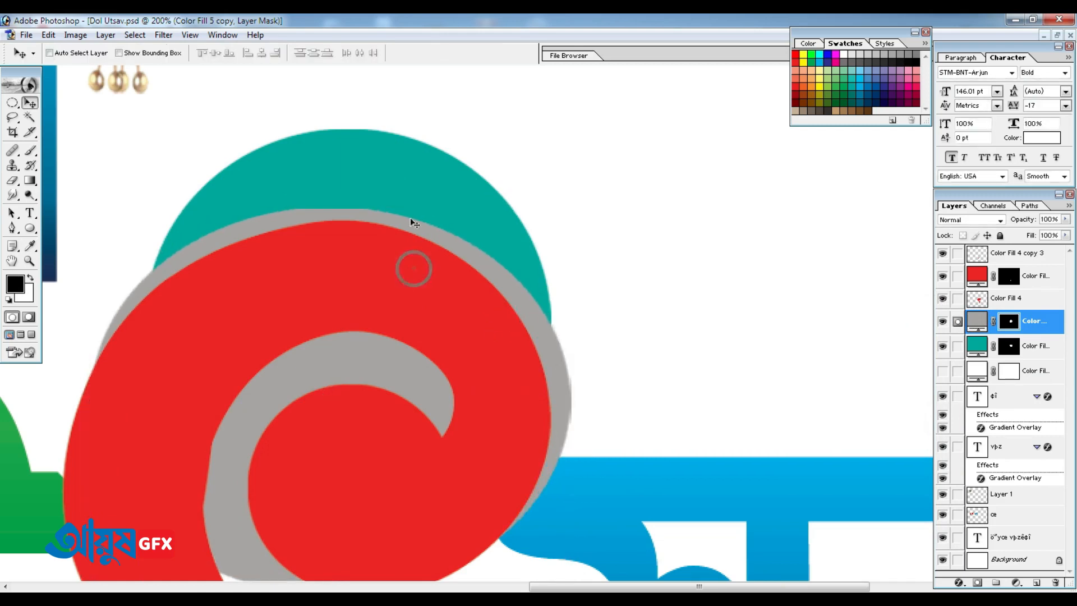
Cut the grey circle's shape out of the teal circle's layer mask, and delete the grey circle layer.
left_click(1011, 324, "ctrl")
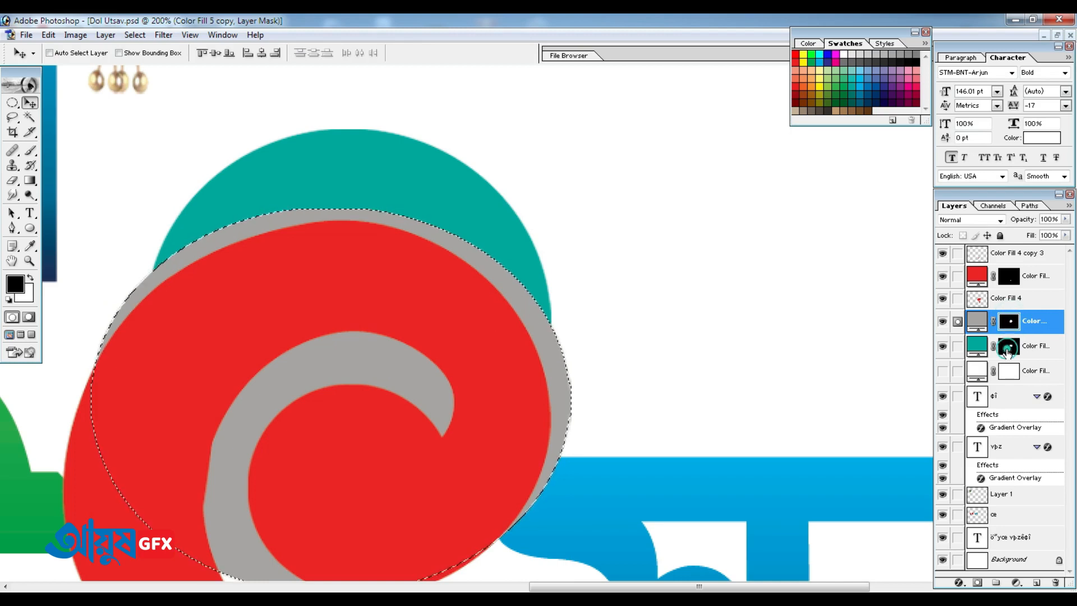
left_click(1008, 349)
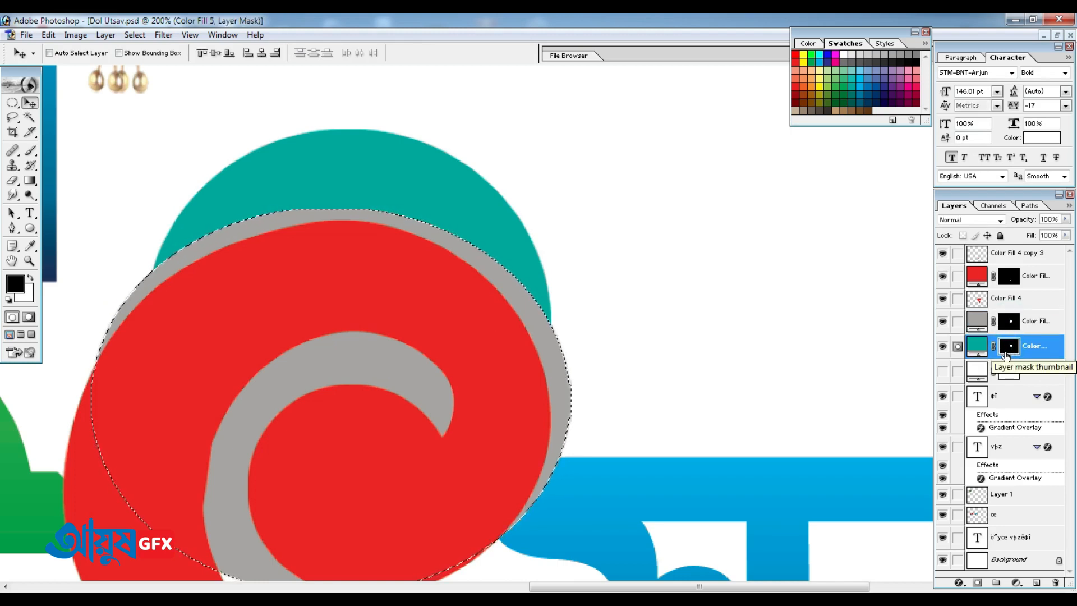
key("alt+BackSpace")
key("ctrl+d")
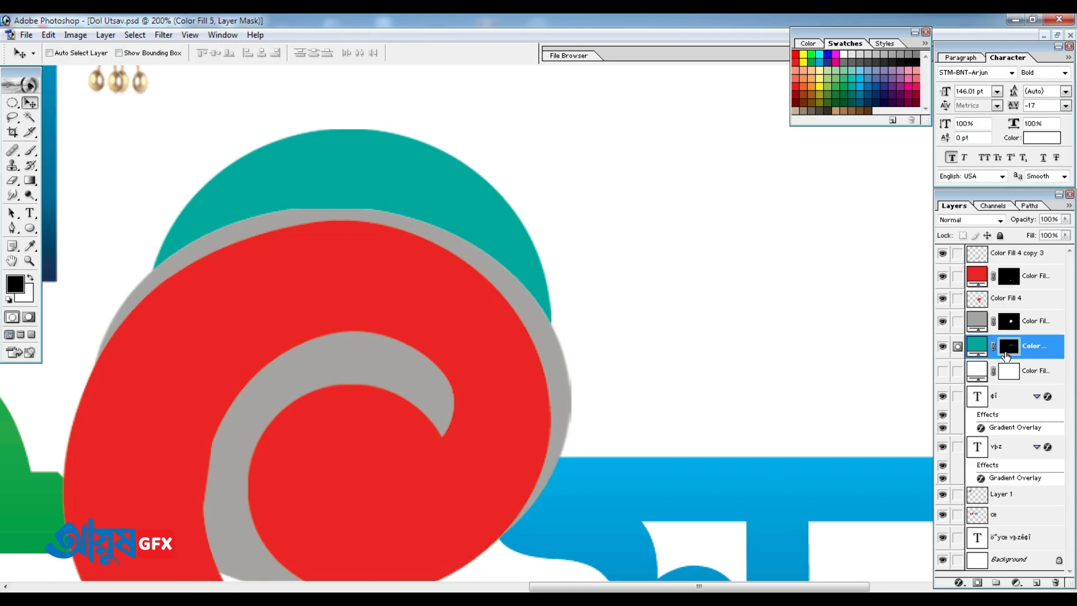
left_click(1054, 321)
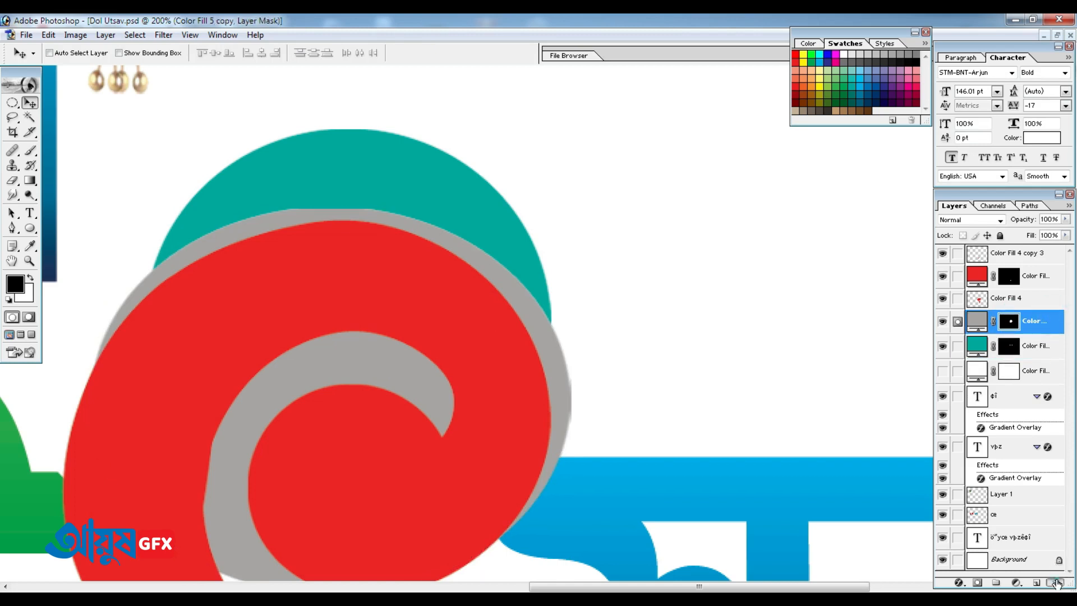
left_click_drag(1056, 584, 1056, 583)
left_click(385, 191)
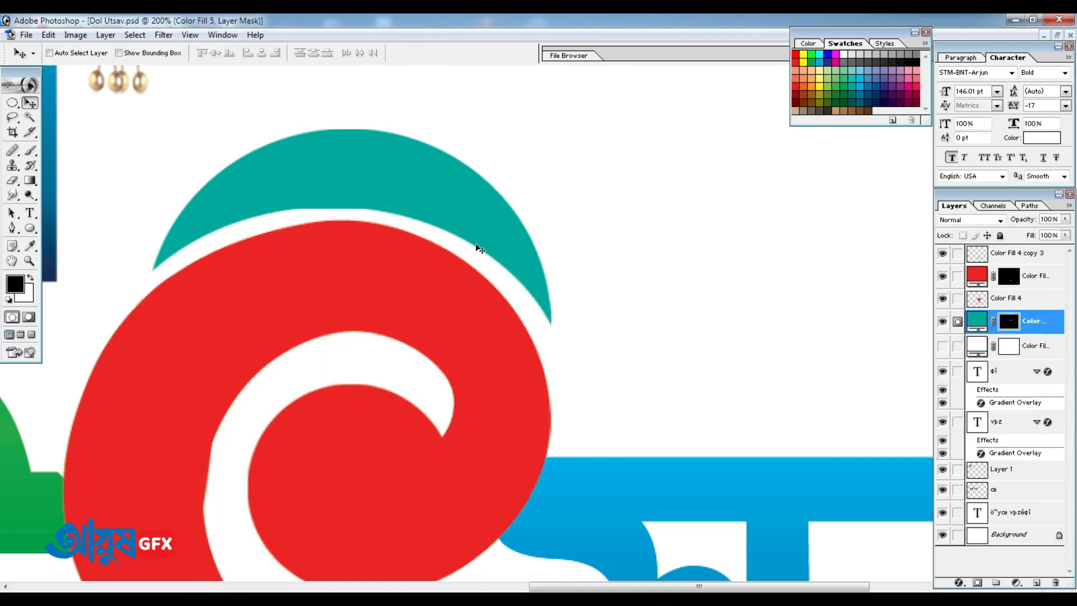
Narrow the teal crescent above ৎ to 96% of its width with Free Transform.
key("ctrl+t")
left_click_drag(549, 228, 542, 229)
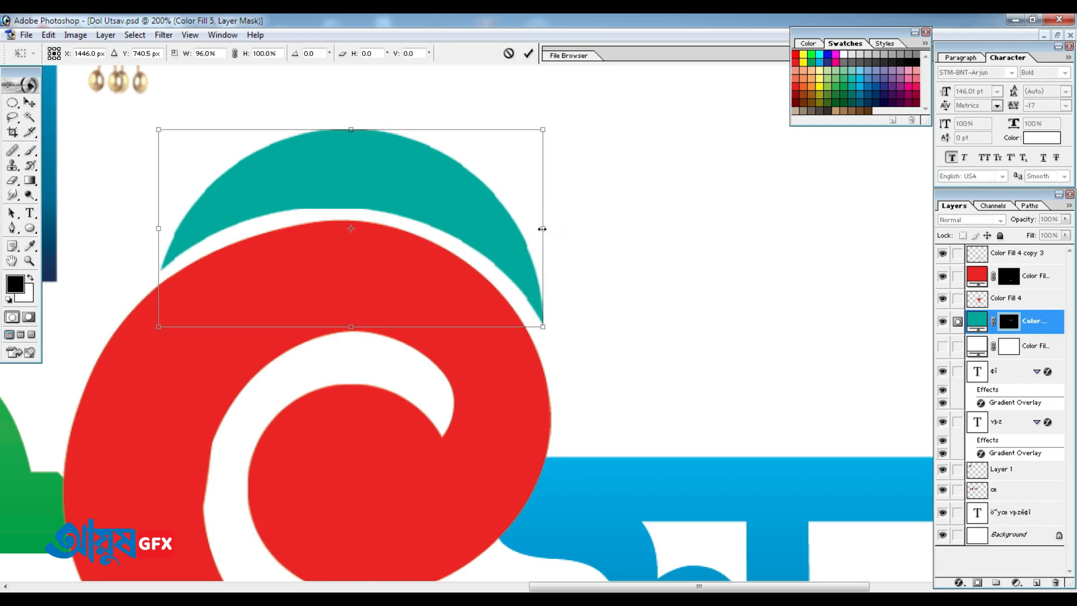
key("Return")
left_click_drag(437, 259, 384, 294)
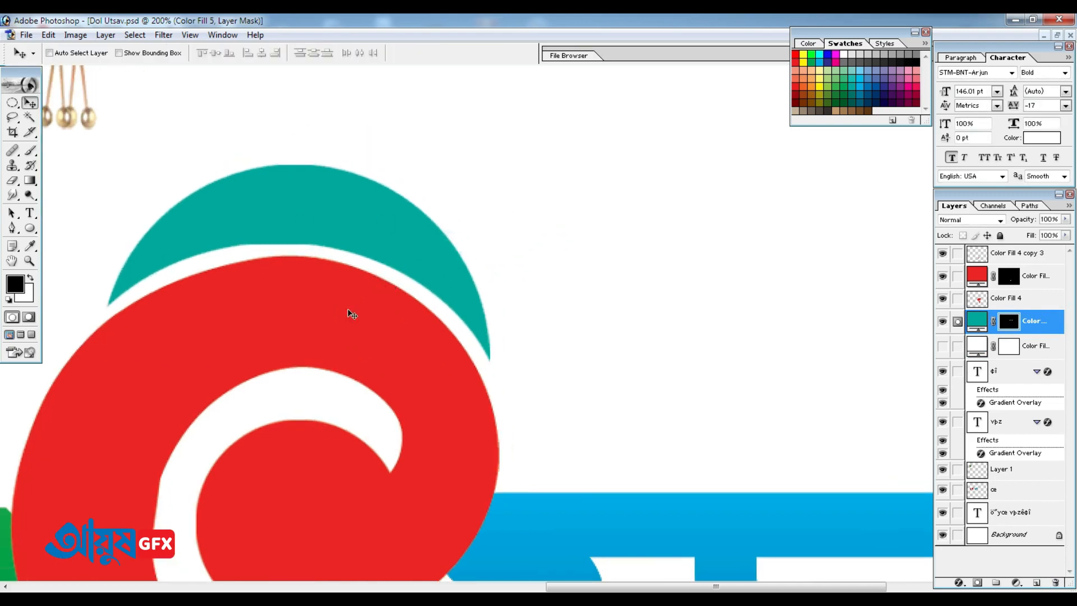
Try red ED1C24 on the crescent above ৎ, and settle on an orange swatch for its fill.
double_click(977, 323)
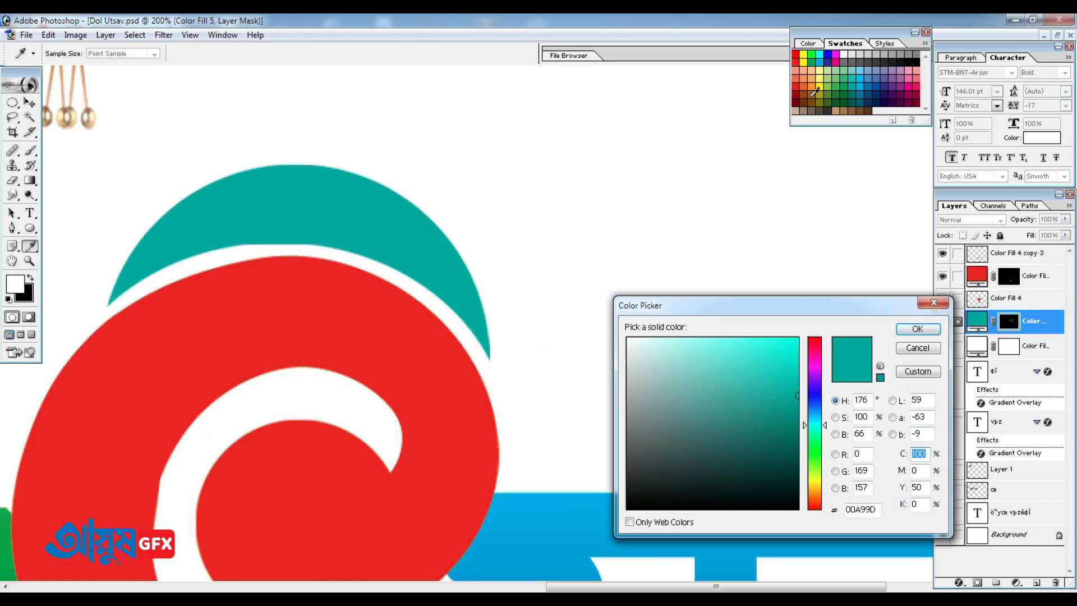
left_click(796, 64)
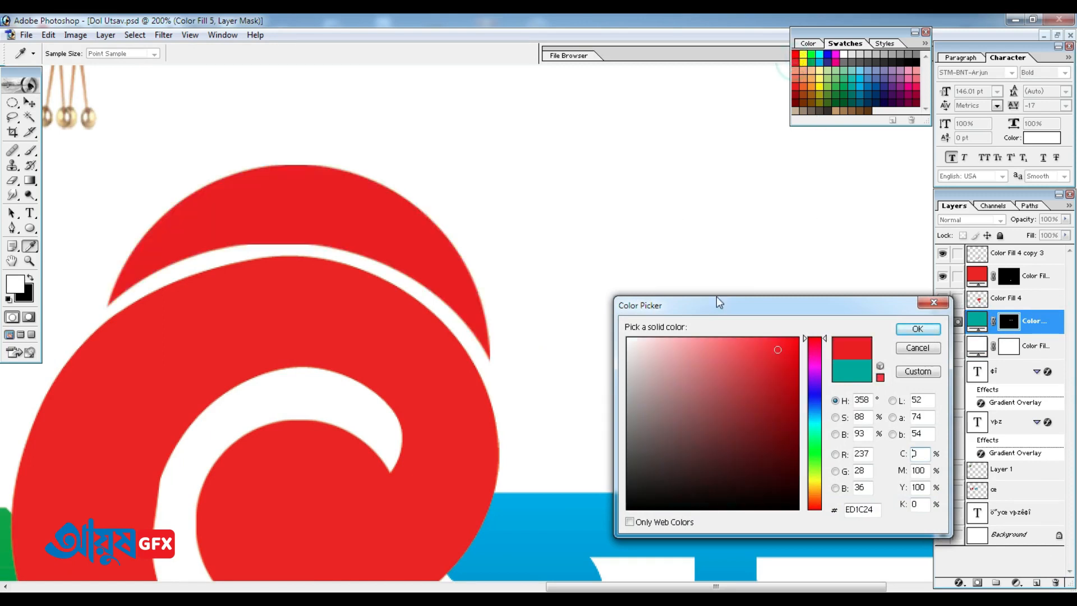
left_click(809, 86)
left_click(918, 329)
Duplicate the orange crescent above the first one and scale the copy down to about 73%.
left_click_drag(350, 246, 366, 153)
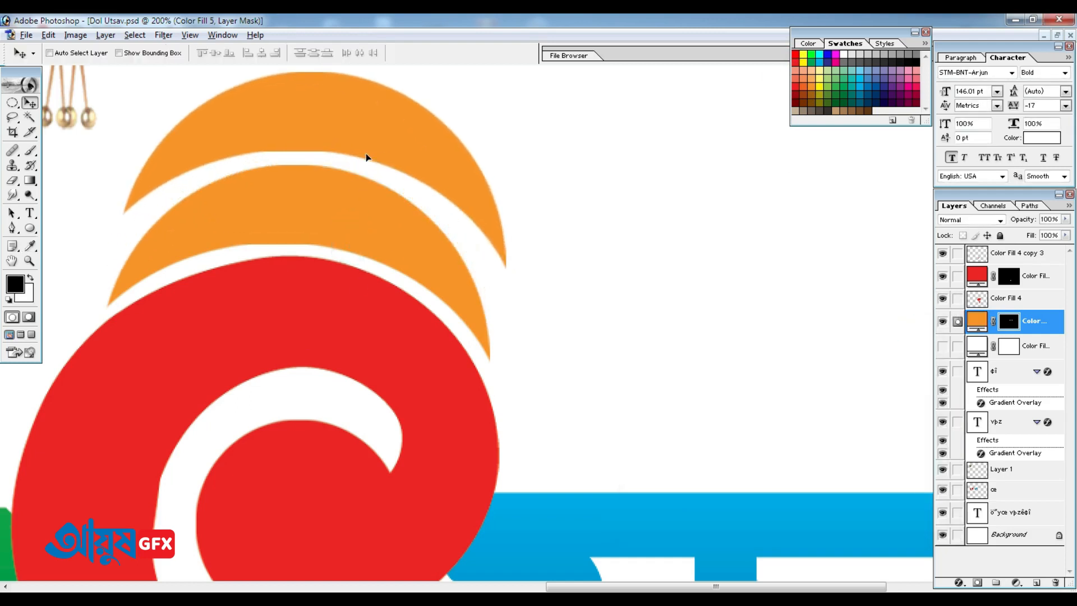
key("ctrl+j")
key("ctrl+t")
left_click_drag(508, 270, 458, 236)
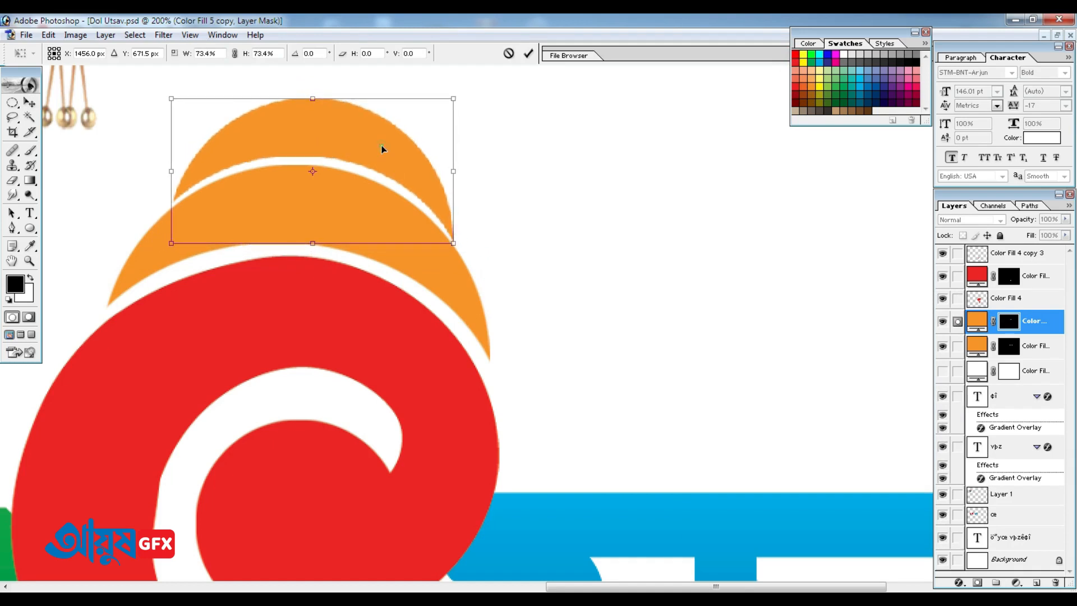
key("Return")
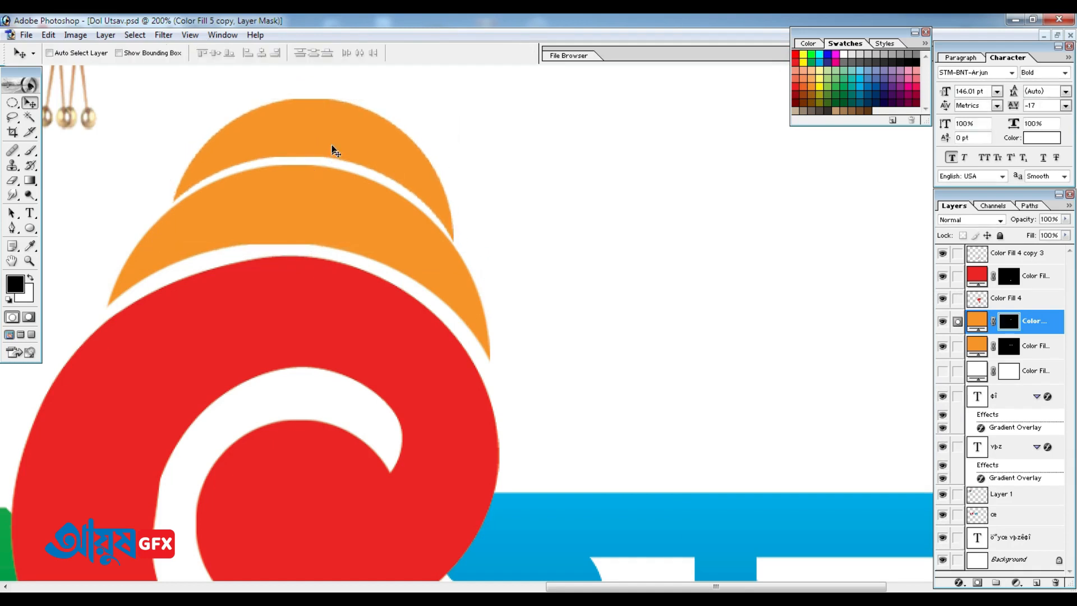
Recolor the smaller upper crescent red ED1C24.
double_click(971, 325)
left_click(797, 62)
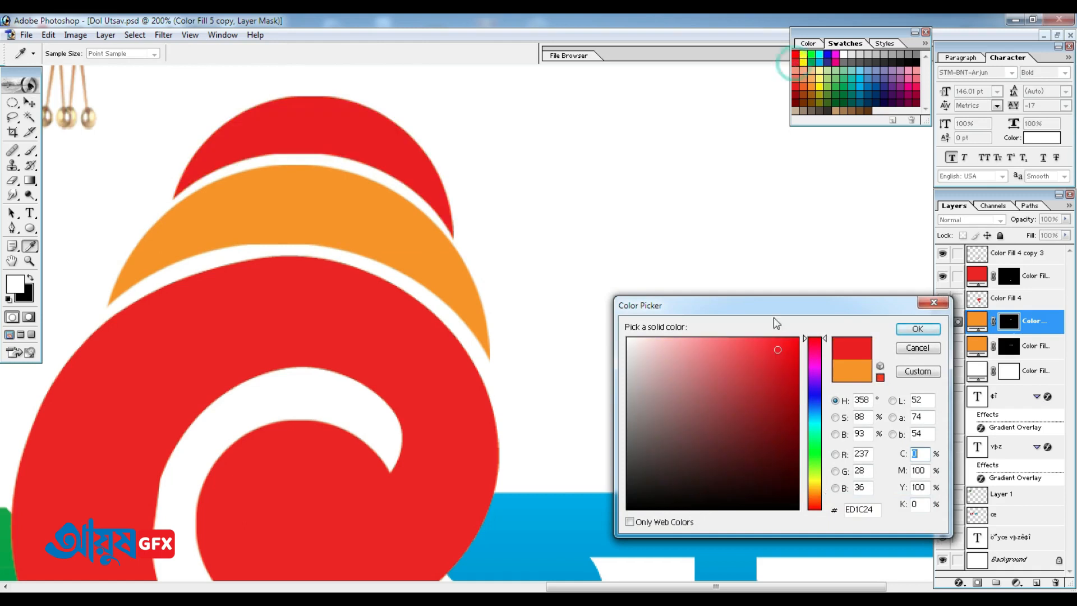
left_click(913, 326)
key("ctrl+minus")
key("ctrl+minus")
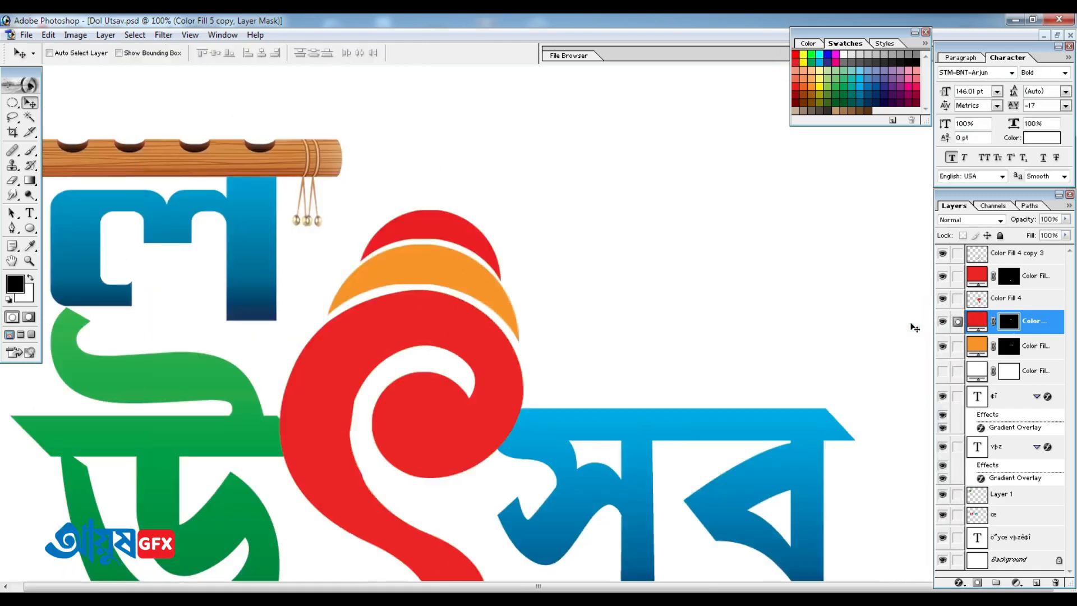
Create a thin upright white Color Fill bar on a new layer above the orange crescent's layer.
key("ctrl+plus")
key("ctrl+plus")
left_click_drag(407, 247, 397, 255)
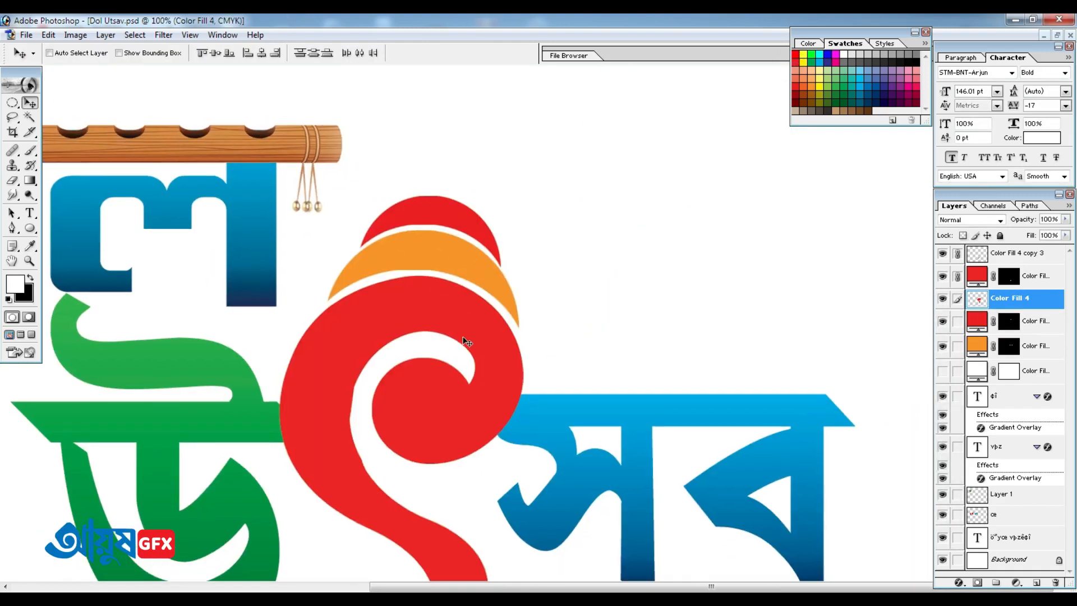
left_click(1009, 346)
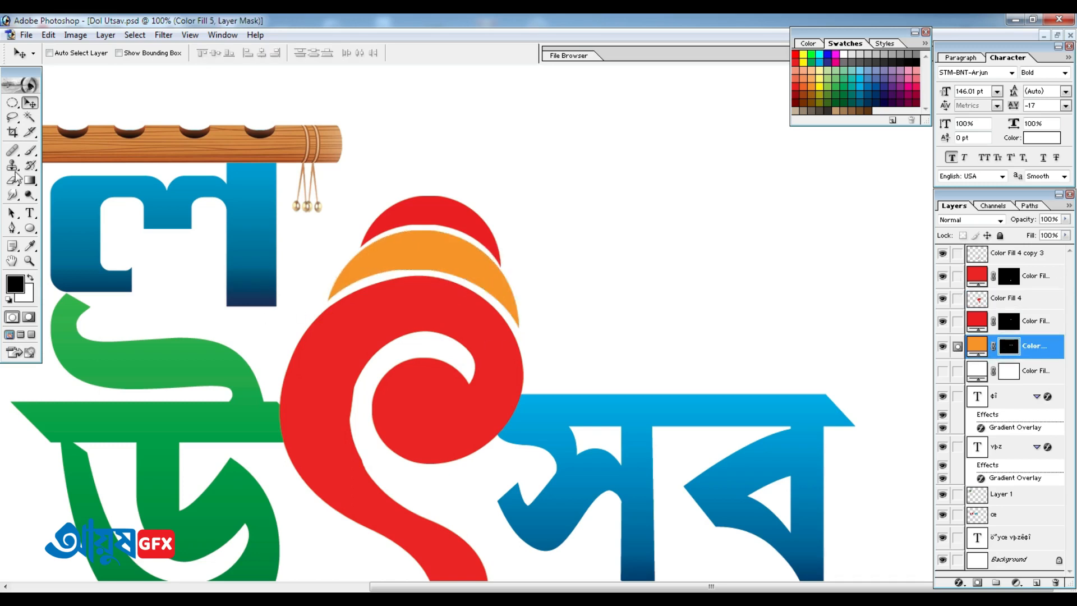
key("m")
left_click_drag(565, 184, 584, 231)
left_click(1026, 583)
left_click(969, 366)
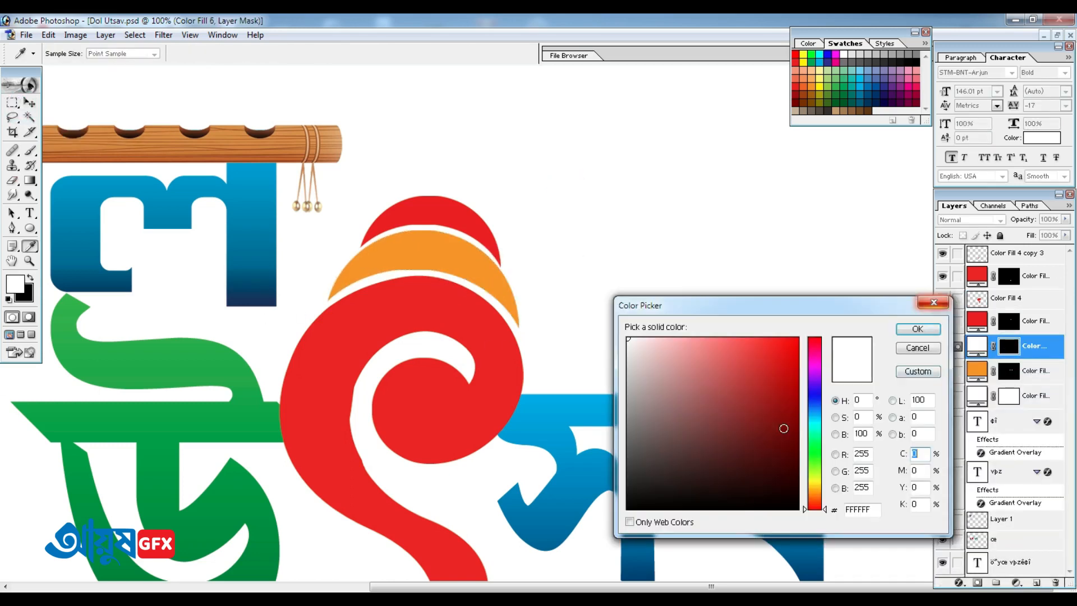
key("Return")
Move the white bar onto the orange crescent and transform it into a short slanted line spanning the band.
key("v")
left_click_drag(605, 282, 430, 304)
key("ctrl+t")
left_click_drag(431, 145, 464, 166)
key("Return")
key("ctrl+t")
left_click_drag(404, 230, 401, 233)
key("Return")
key("ctrl+minus")
key("ctrl+plus")
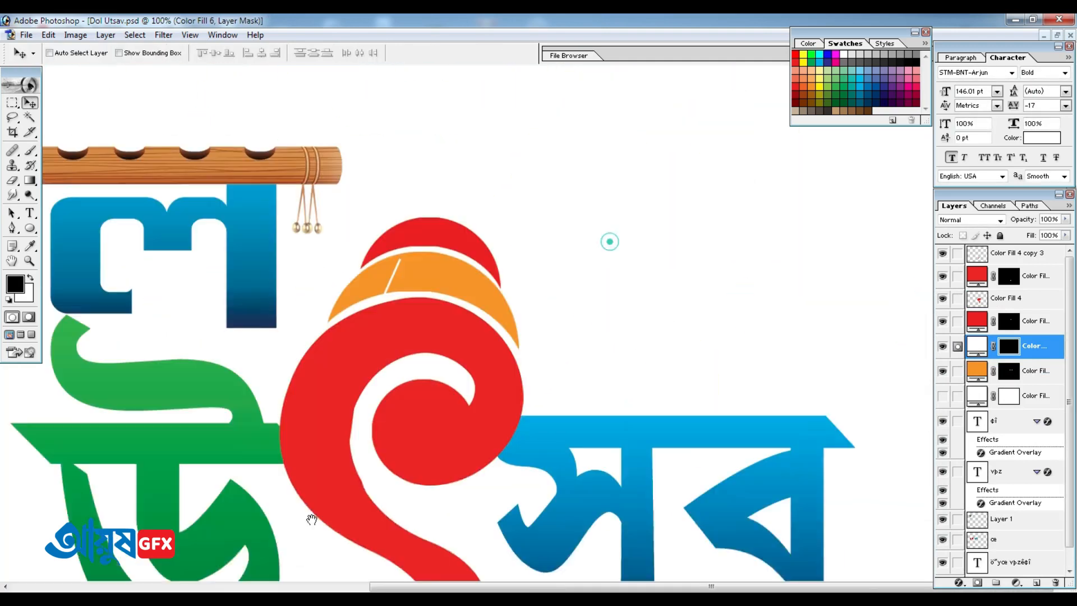
Duplicate the slanted white line, flip the copy horizontally, and merge the pair into an inverted V.
scroll(608, 240, "up", 1)
left_click_drag(382, 340, 459, 318)
key("ctrl+t")
right_click(451, 306)
left_click(519, 468)
key("Return")
left_click(957, 375)
key("ctrl+e")
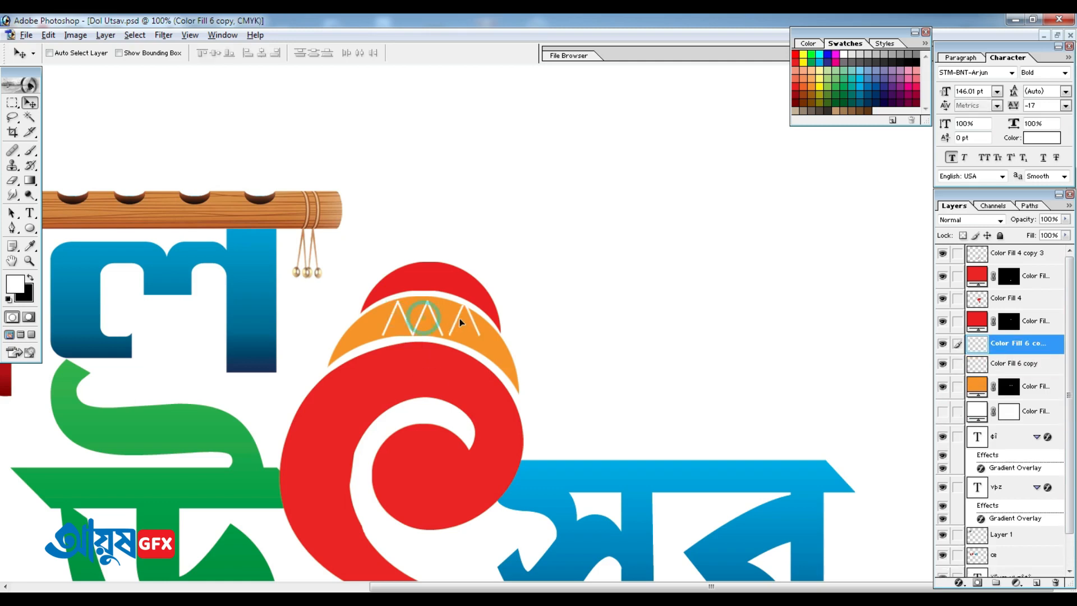
Place rotated and flipped copies of the white V along the orange crescent to form a zigzag.
key("ctrl+z")
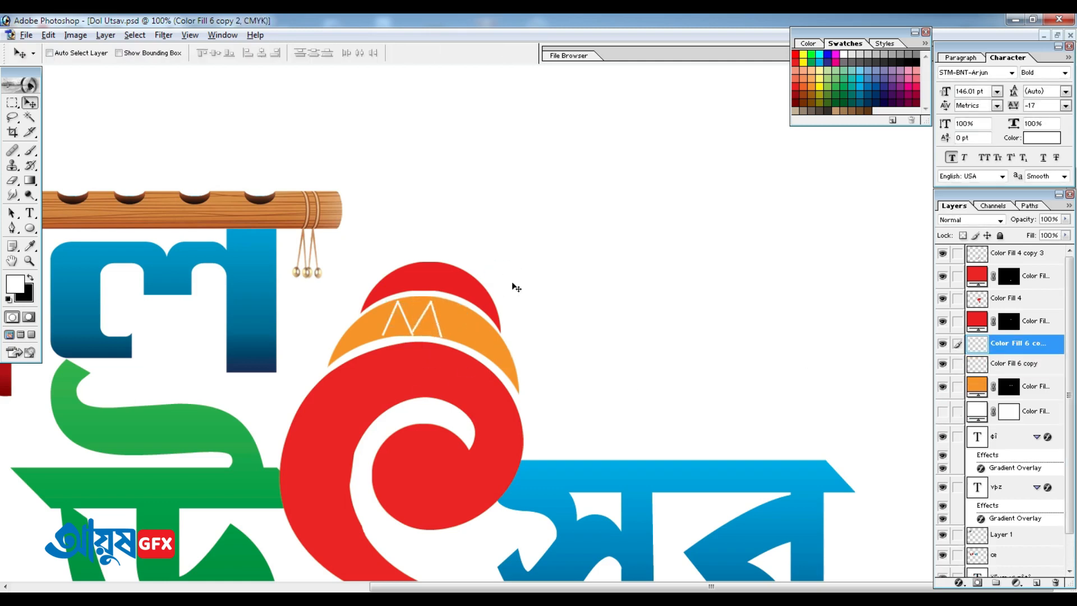
key("ctrl+z")
left_click_drag(505, 365, 466, 348)
left_click_drag(529, 365, 493, 368)
key("ctrl+alt+t")
right_click(392, 325)
left_click(459, 484)
key("Return")
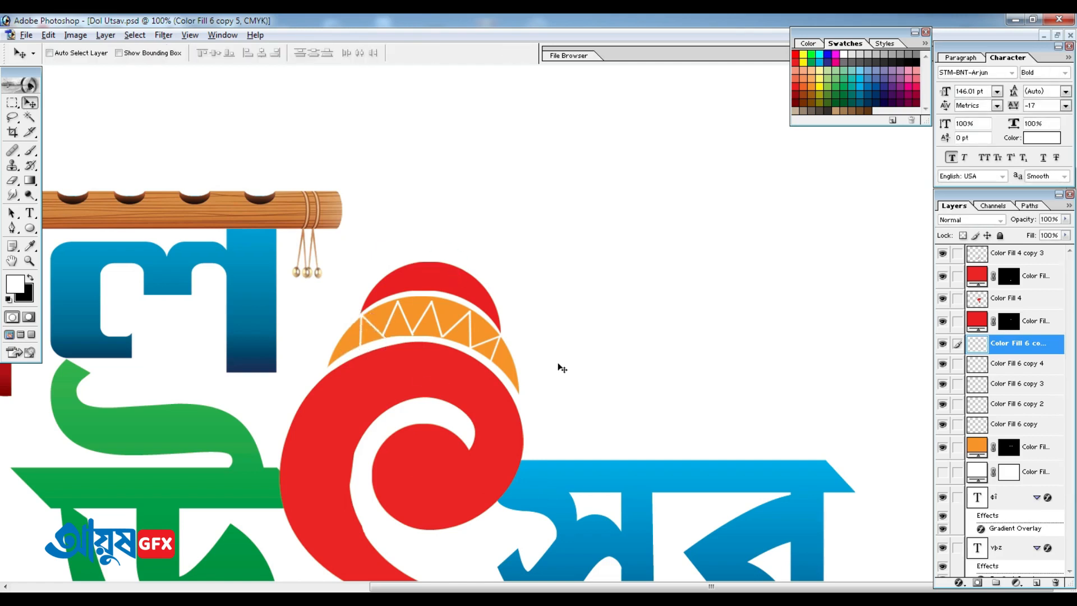
Merge the zigzag pieces, clip them to the orange crescent, and merge them into the crescent's layer.
left_click(958, 424)
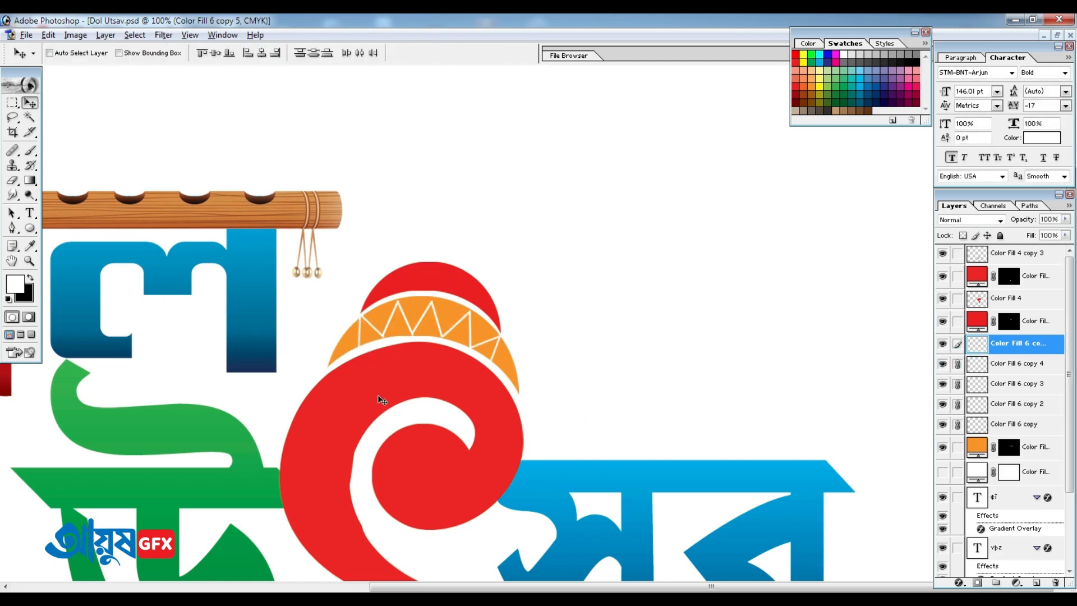
key("ctrl+e")
left_click(1015, 356, "alt")
key("ctrl+plus")
key("ctrl+plus")
left_click(1016, 370)
left_click(953, 344)
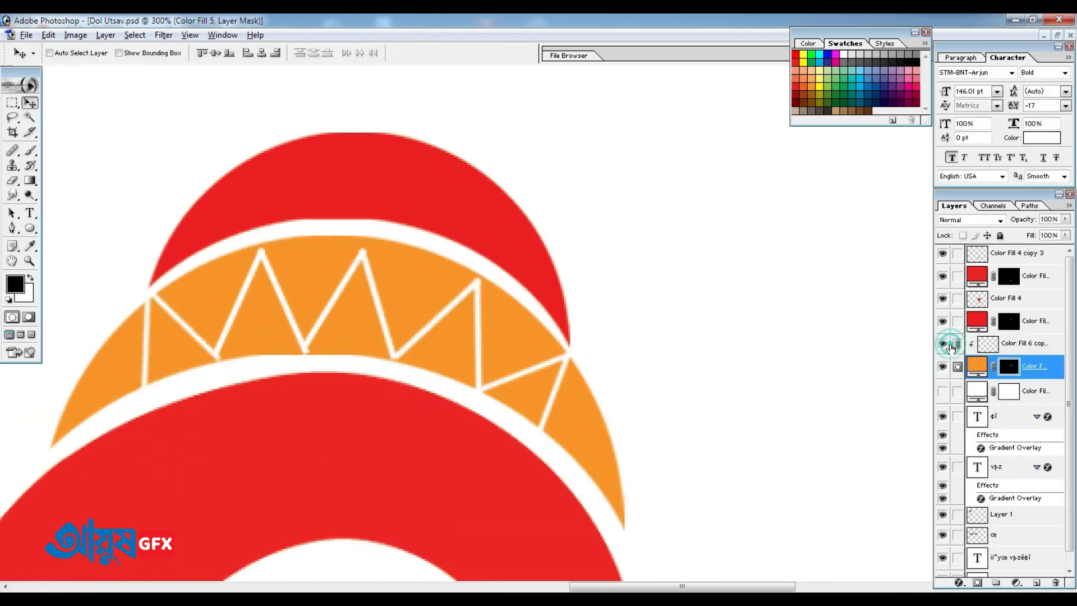
key("ctrl+e")
Add a small circle with a white-to-transparent gradient fill inside one of the zigzag's triangles.
key("m")
key("x")
left_click(1017, 584)
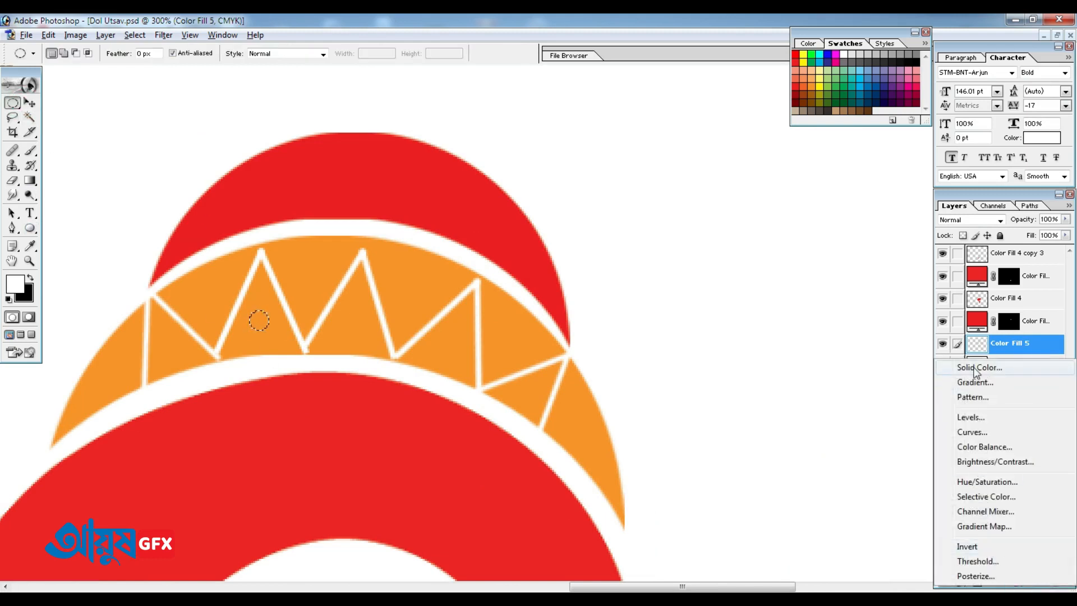
left_click(975, 383)
left_click_drag(528, 246, 563, 241)
left_click(563, 262)
left_click(744, 308)
left_click(638, 263)
key("x")
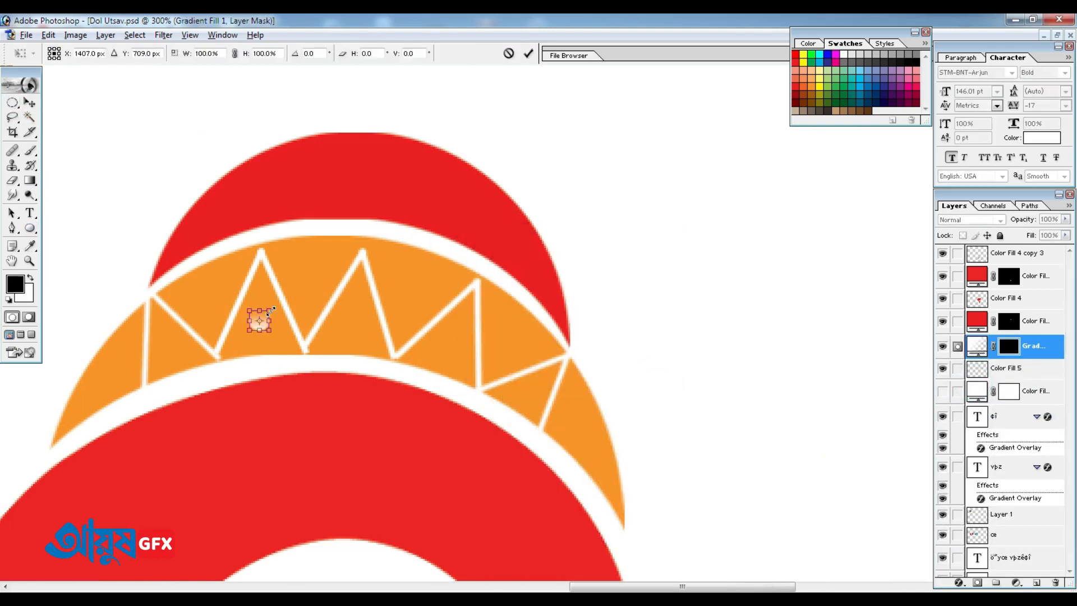
Duplicate the gradient circle into the neighbouring upper triangle and reverse the copy's gradient.
left_click(30, 103)
left_click_drag(255, 352, 314, 295)
double_click(975, 350)
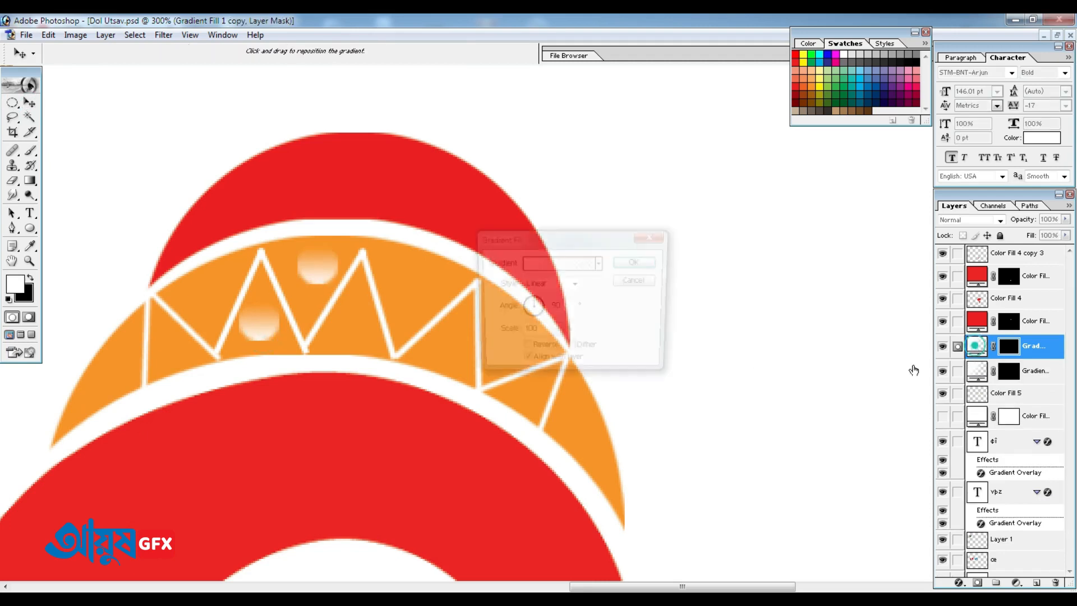
left_click_drag(595, 238, 649, 219)
left_click(579, 333)
left_click(695, 243)
Duplicate the upper and lower gradient circles along the orange crescent to decorate the other zigzag triangles.
left_click_drag(320, 265, 420, 291)
left_click_drag(421, 291, 519, 348)
right_click(262, 326)
left_click(279, 332)
left_click_drag(259, 335, 349, 331)
left_click_drag(348, 331, 440, 355)
left_click_drag(441, 355, 161, 358)
key("ctrl+minus")
key("ctrl+minus")
key("ctrl+minus")
key("ctrl+minus")
key("ctrl+plus")
key("ctrl+plus")
key("ctrl+plus")
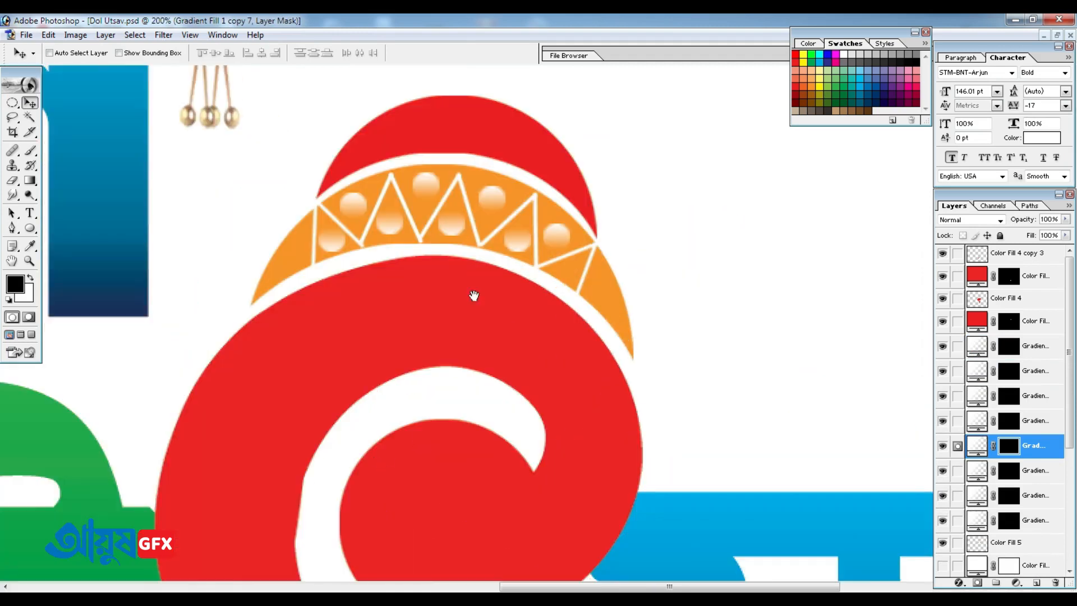
Nudge the red upper crescent slightly down and left so it sits closer to the orange band.
right_click(387, 195)
left_click(447, 204)
left_click_drag(399, 212, 373, 211)
key("Down")
key("Down")
key("Down")
key("Down")
key("Left")
Load the red upper crescent as a selection, add a new layer, and set up a soft 250 px brush.
left_click(1012, 320, "ctrl")
left_click(1036, 585)
key("b")
key("x")
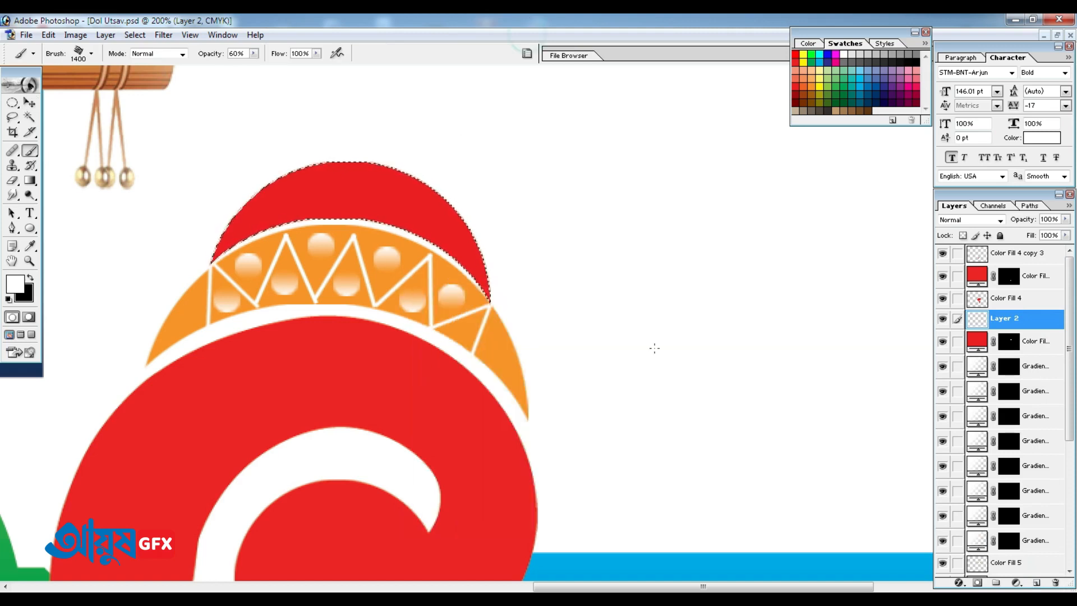
key("bracketleft")
key("bracketleft")
key("bracketleft")
key("bracketleft")
key("bracketleft")
key("bracketleft")
key("bracketleft")
key("bracketleft")
key("bracketleft")
key("bracketleft")
key("bracketleft")
key("bracketleft")
key("bracketleft")
key("bracketleft")
key("bracketleft")
key("bracketleft")
key("bracketleft")
key("bracketleft")
key("bracketleft")
key("bracketleft")
right_click(431, 262)
double_click(599, 318)
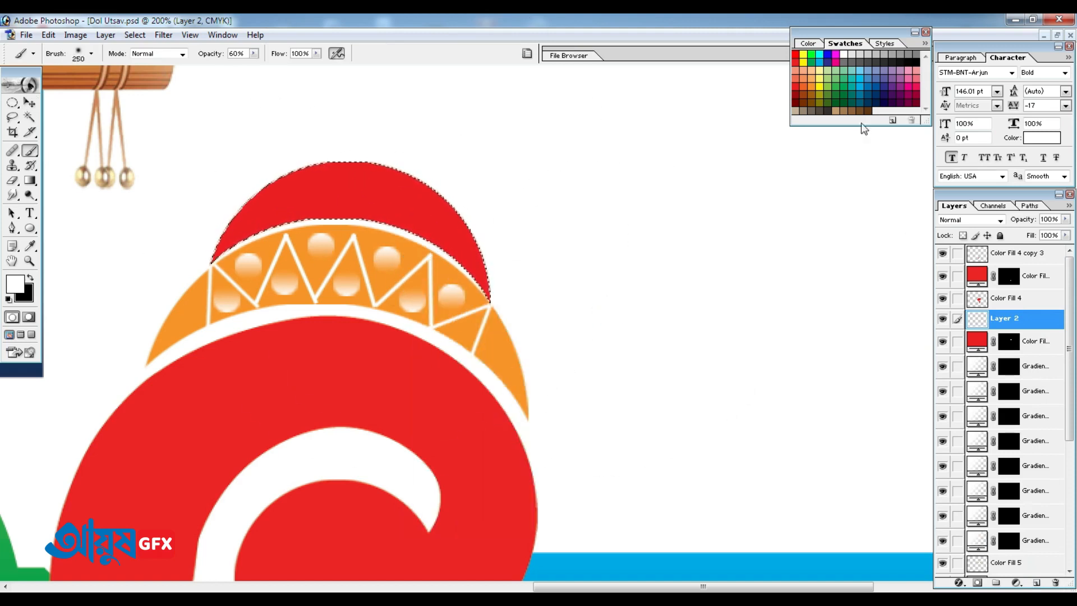
Paint dark brown 7B2E00 shading along the red crescent's lower edge with an 80 px soft brush, and deselect.
left_click(812, 86)
left_click(804, 103)
key("bracketleft")
key("bracketleft")
key("bracketleft")
key("bracketleft")
key("bracketleft")
key("bracketleft")
key("bracketleft")
mouse_move(252, 291)
left_mouse_down()
mouse_move(262, 271)
mouse_move(242, 305)
mouse_move(456, 324)
left_mouse_up()
key("ctrl+d")
Merge the brown shading with the red crescent, and merge the gradient circles with the orange zigzag crescent.
key("v")
key("ctrl+0")
left_click_drag(528, 151, 830, 303)
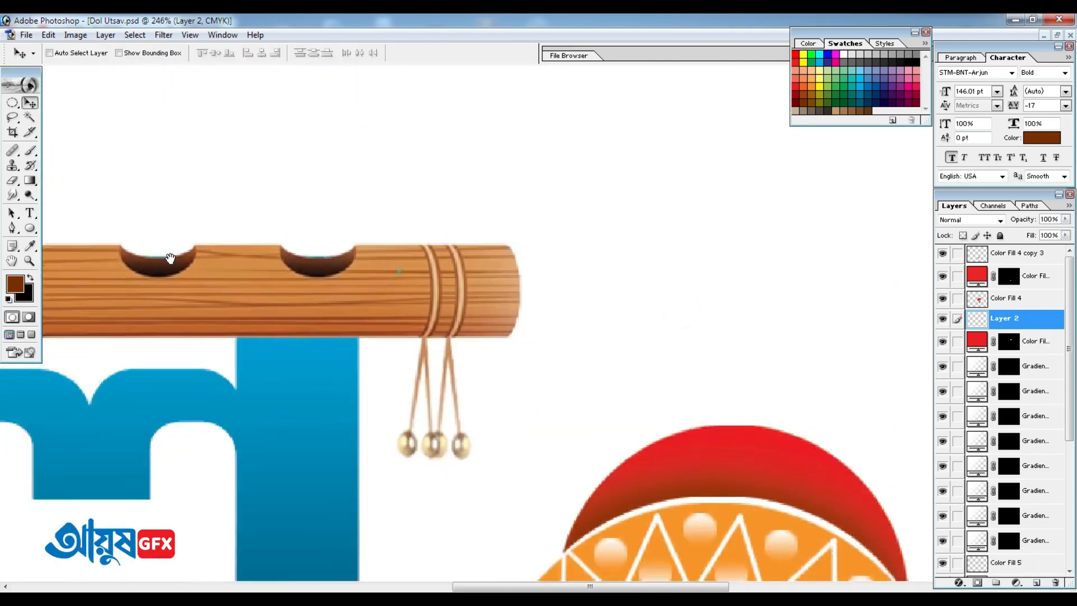
left_click_drag(621, 359, 258, 102)
left_click(957, 341)
key("ctrl+e")
right_click(411, 291)
left_click(443, 299)
left_click_drag(958, 342, 958, 539)
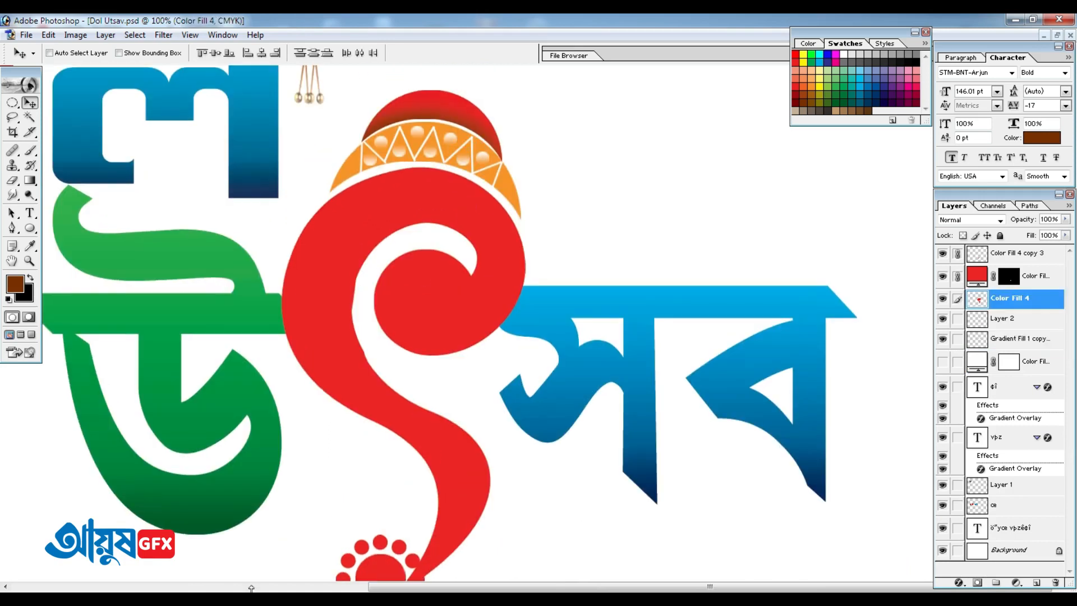
Add a white Stroke effect to the ৎ body and create a new layer above it with its outline selected.
right_click(461, 208)
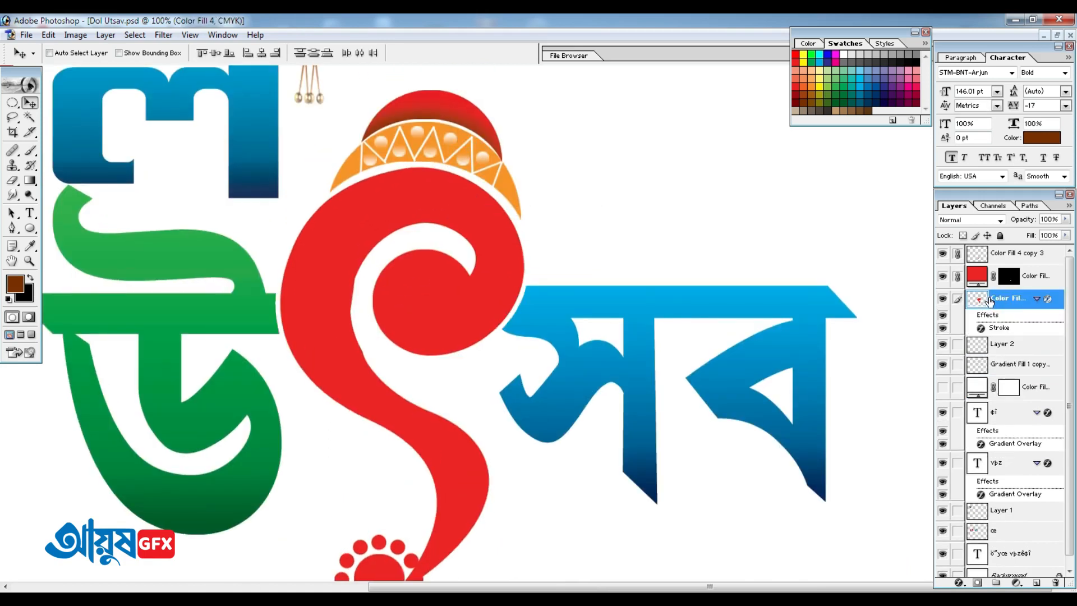
left_click(978, 305, "ctrl")
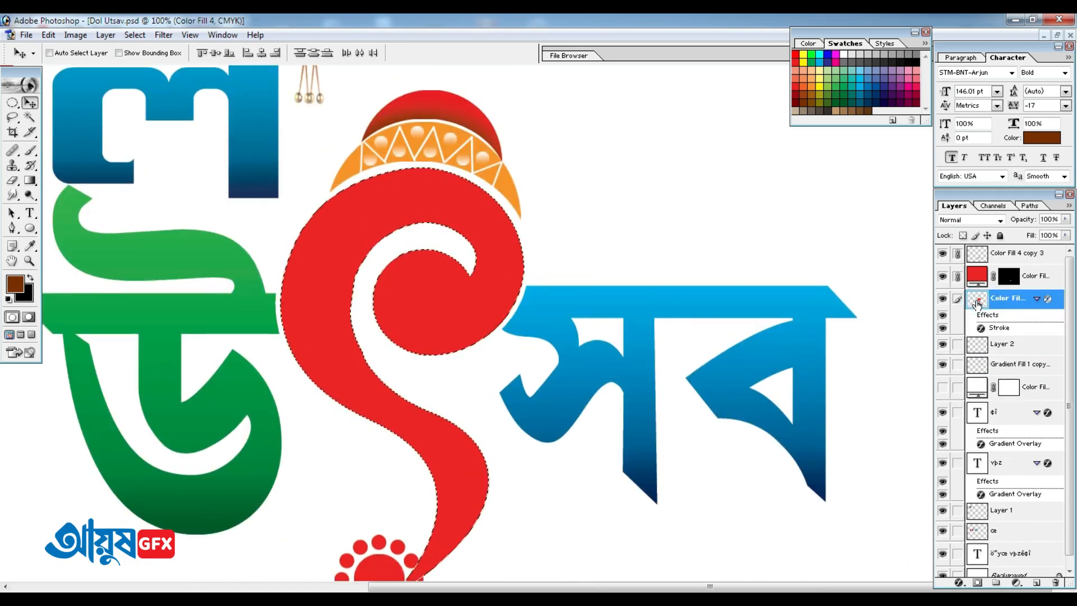
left_click(1038, 584)
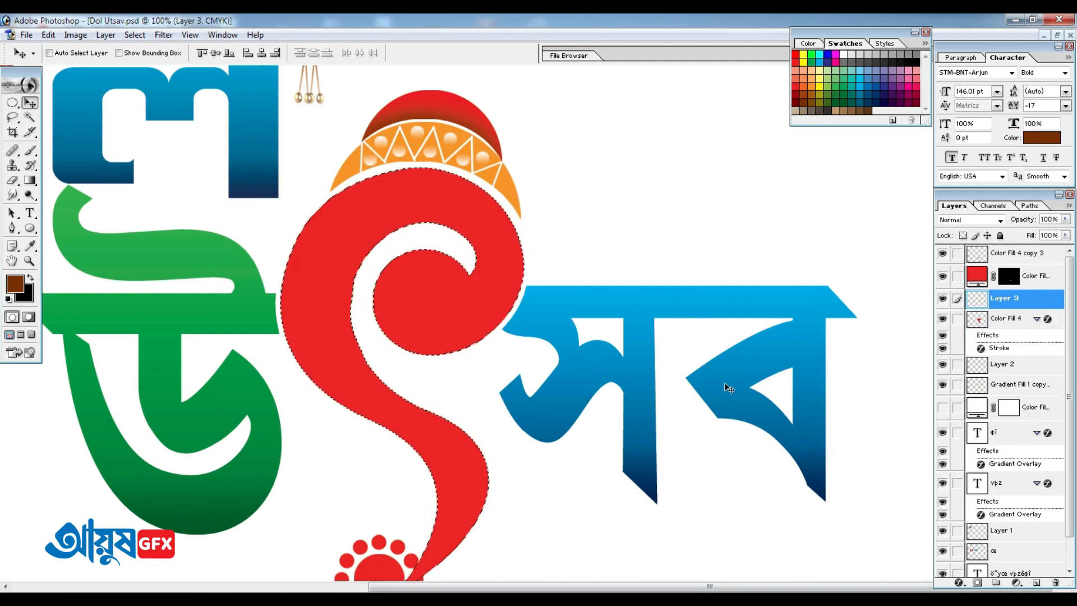
Paint soft yellow shading around the outer edge of the ৎ's round upper part at 60% brush opacity.
key("b")
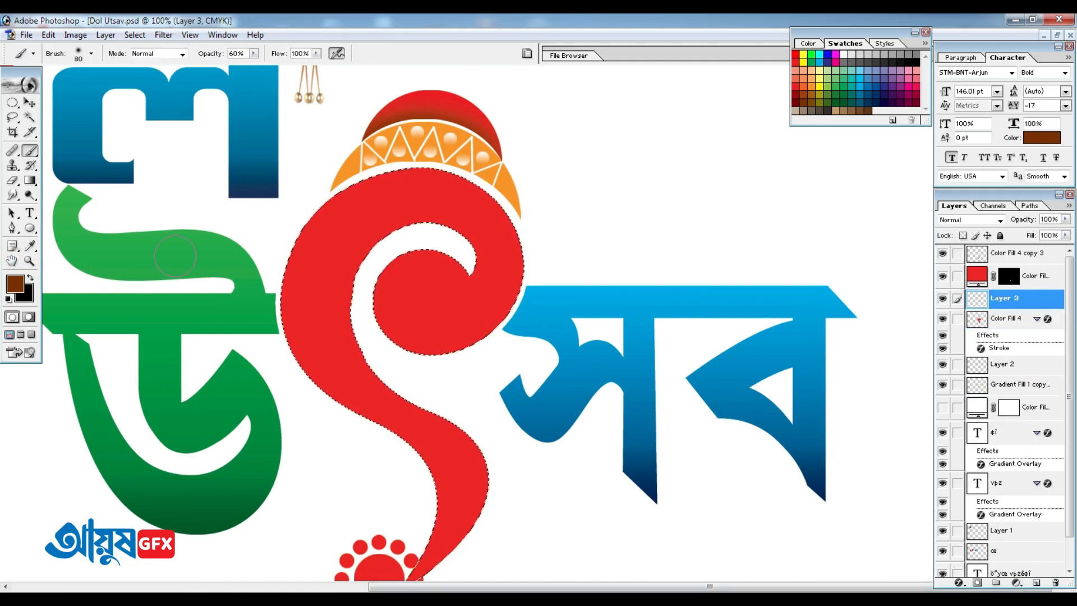
left_click(15, 283)
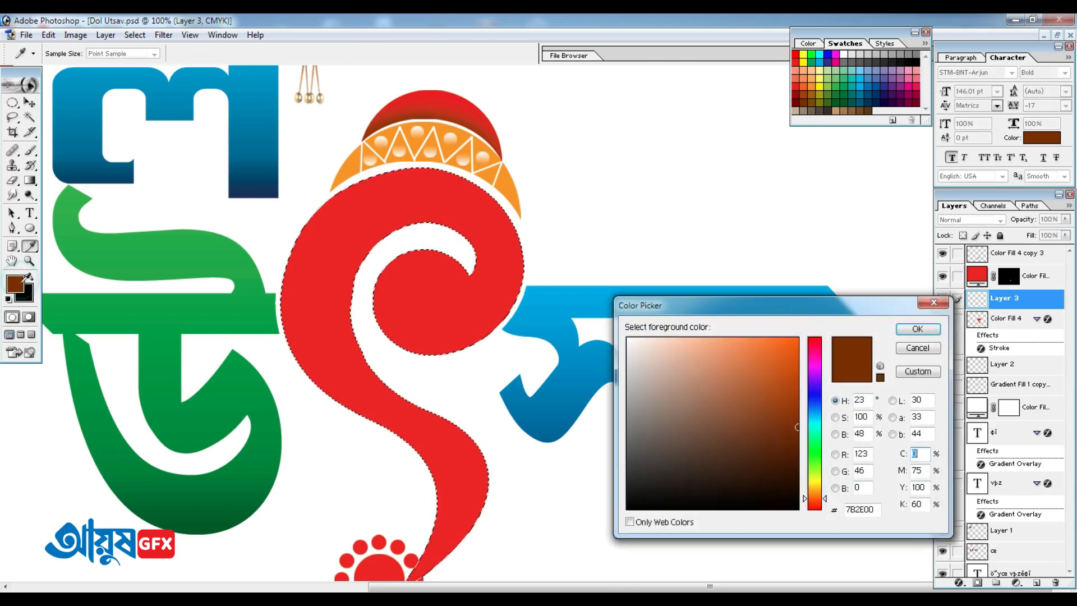
left_click(803, 54)
left_click(918, 329)
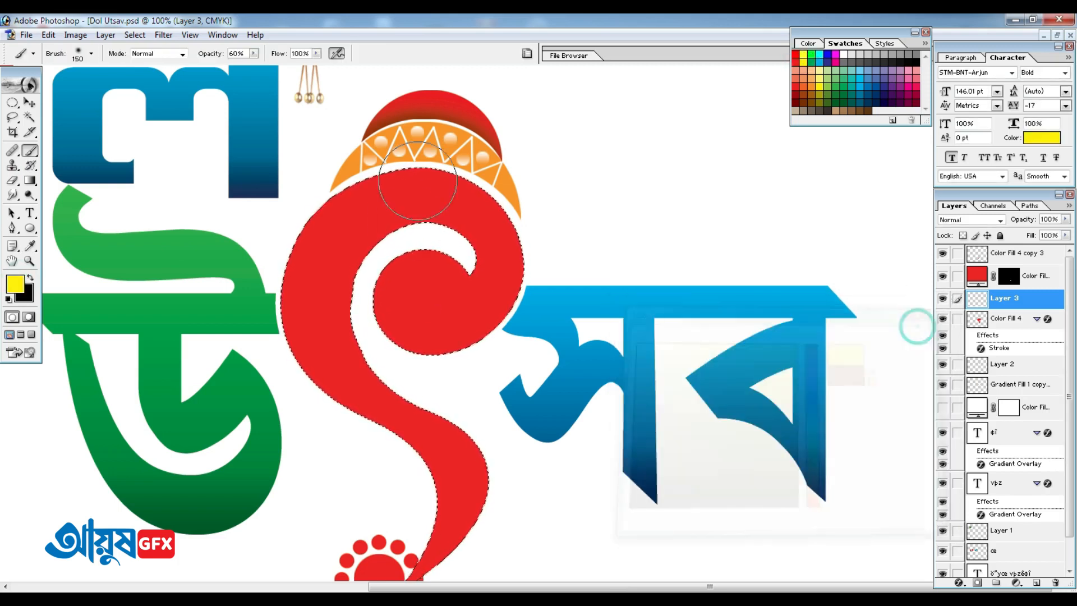
key("bracketleft")
key("bracketleft")
key("bracketleft")
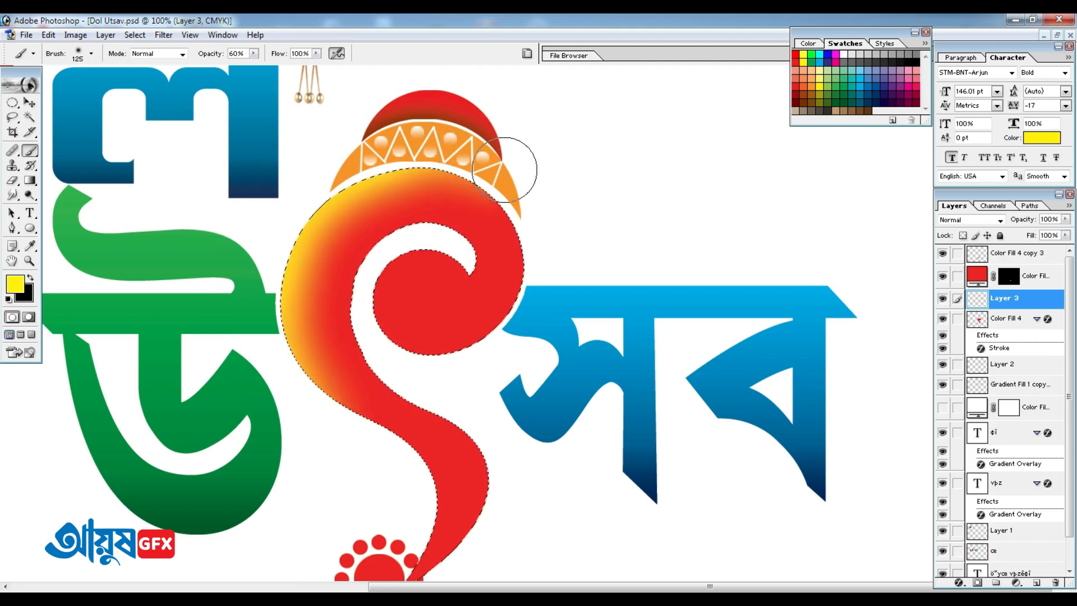
mouse_move(405, 143)
left_mouse_down()
mouse_move(549, 241)
mouse_move(548, 288)
mouse_move(509, 354)
left_mouse_up()
key("bracketleft")
key("bracketleft")
key("bracketright")
key("bracketright")
key("bracketright")
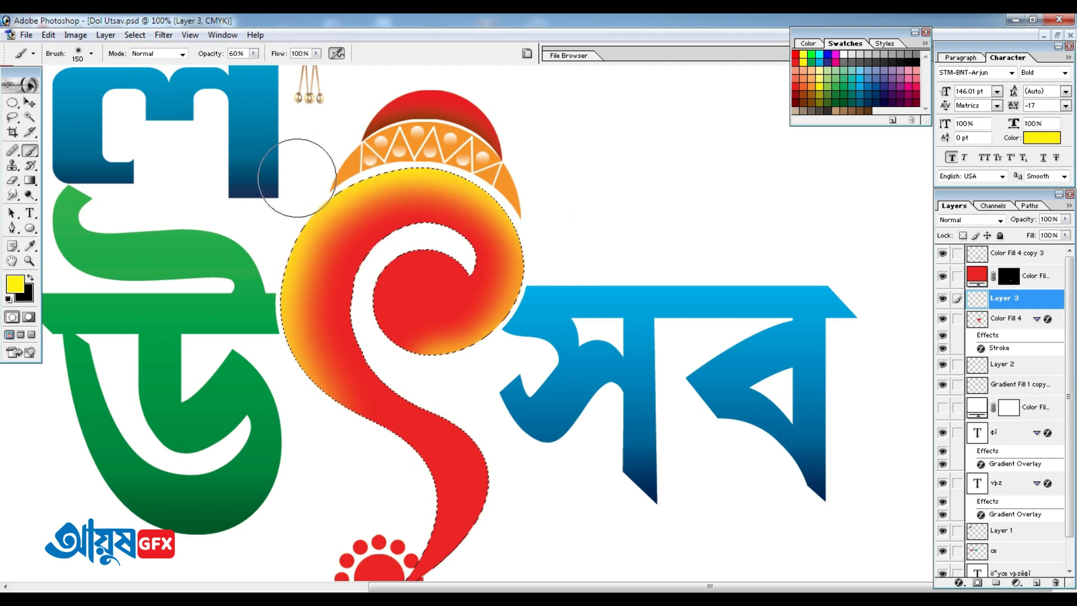
Extend the yellow shading down the ৎ's lower curve and tail with a 100 px brush, and deselect.
scroll(474, 407, "down", 2)
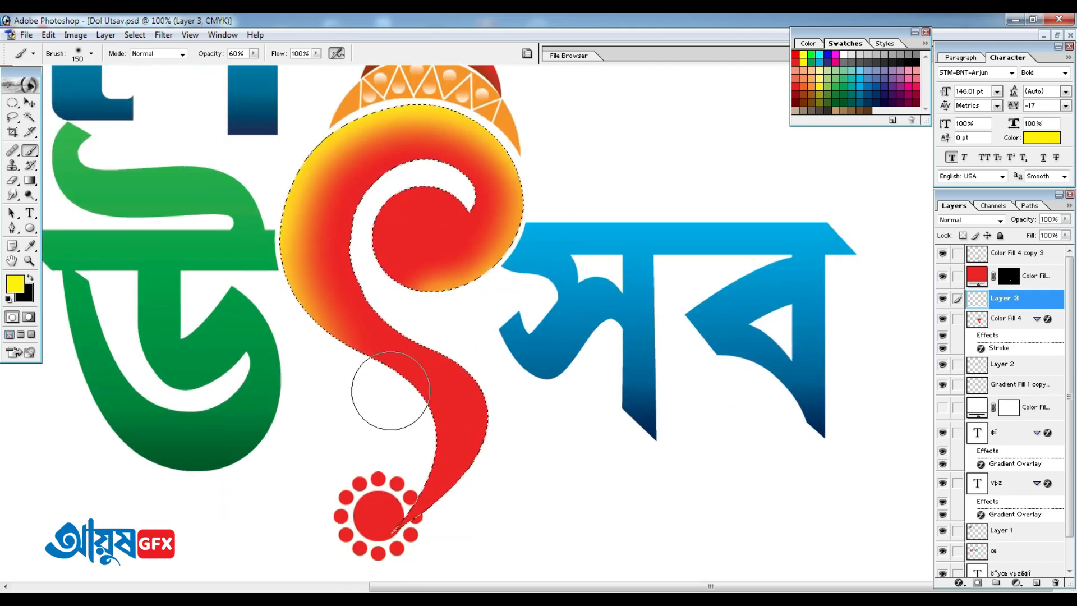
key("bracketleft")
left_click(292, 359)
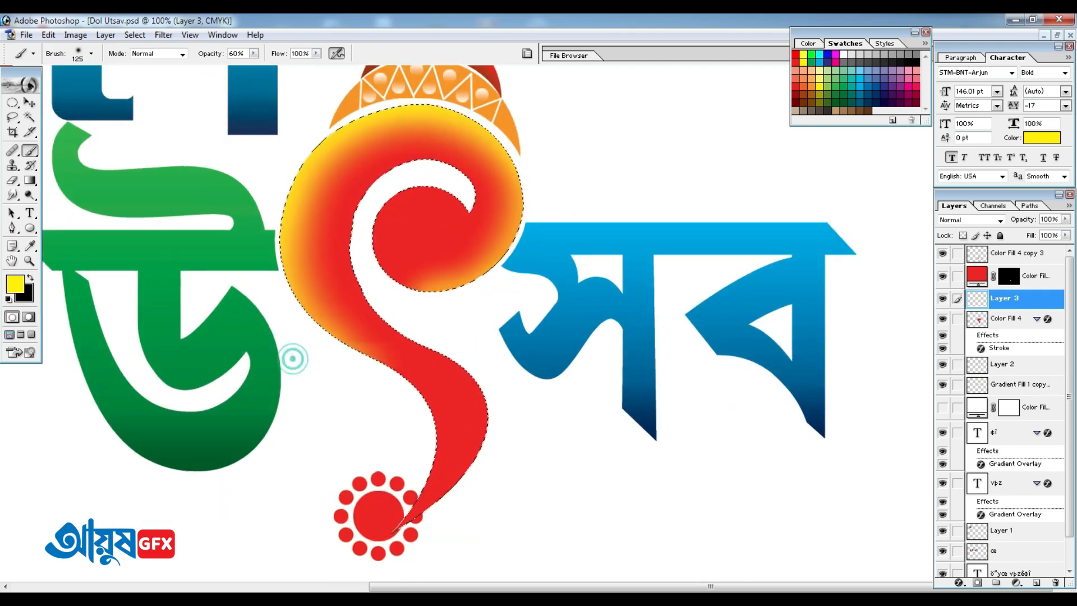
key("bracketleft")
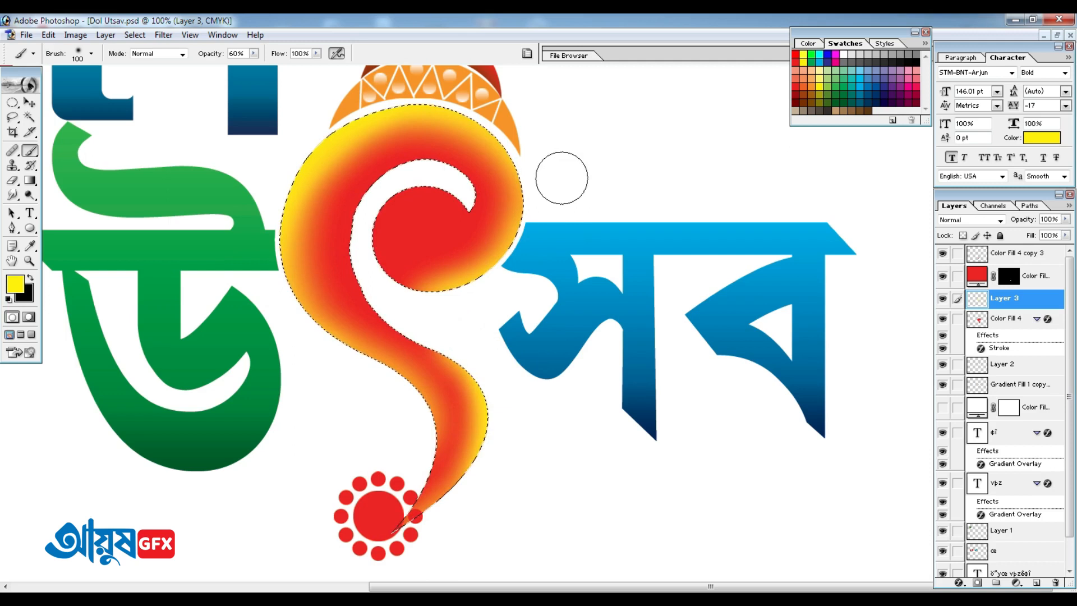
key("space")
left_click_drag(519, 289, 518, 289)
left_click_drag(263, 290, 312, 352)
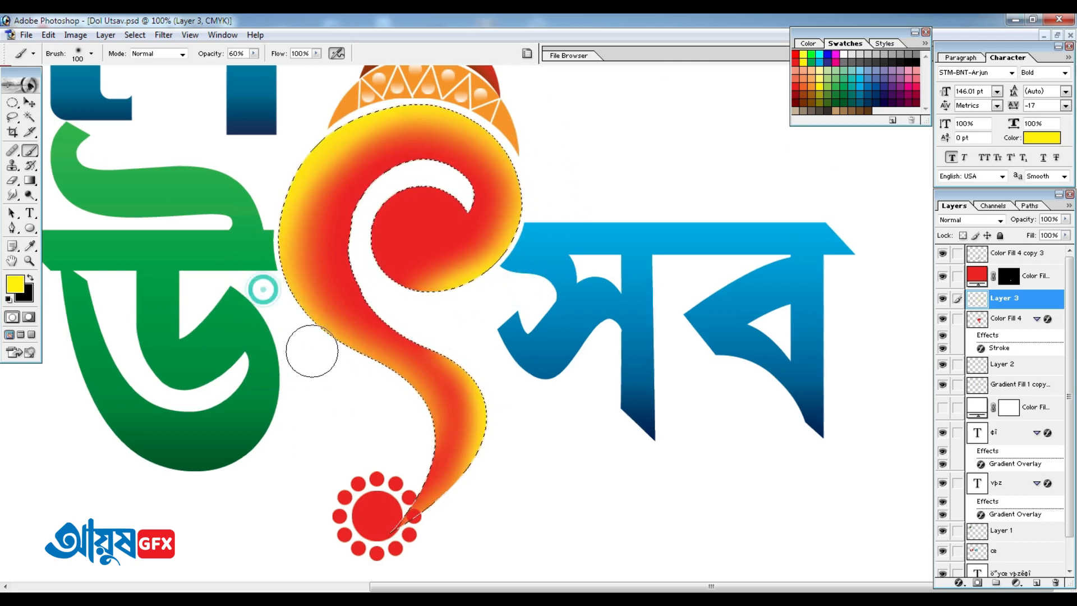
key("ctrl+d")
key("v")
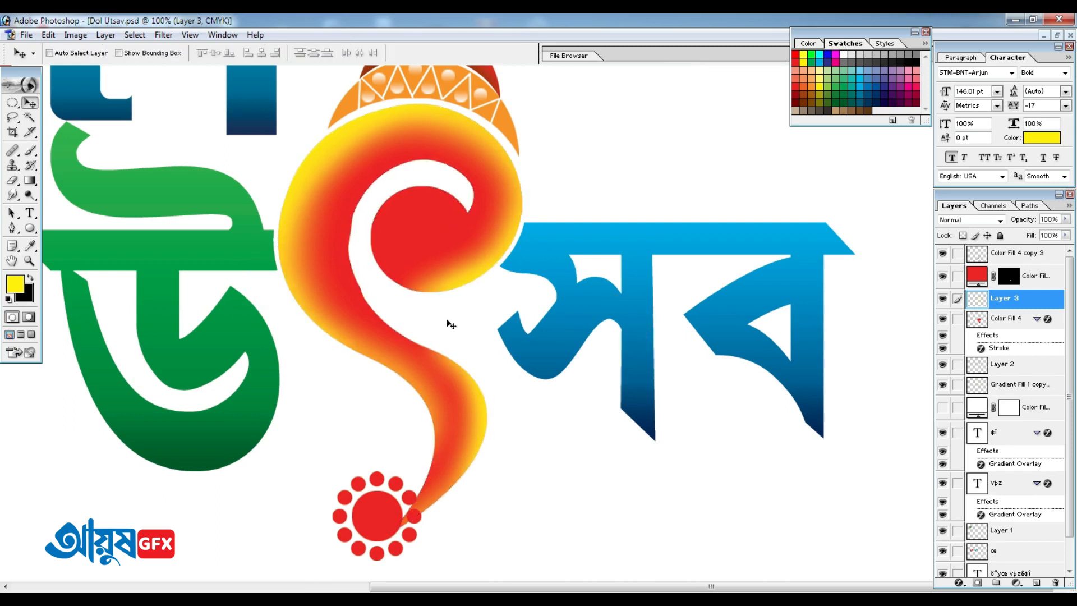
Select a circle inside the ৎ's red inner curl and fill it with yellow on a new layer above the ৎ body.
scroll(450, 323, "down", 3)
scroll(457, 313, "up", 3)
left_click_drag(616, 334, 257, 288)
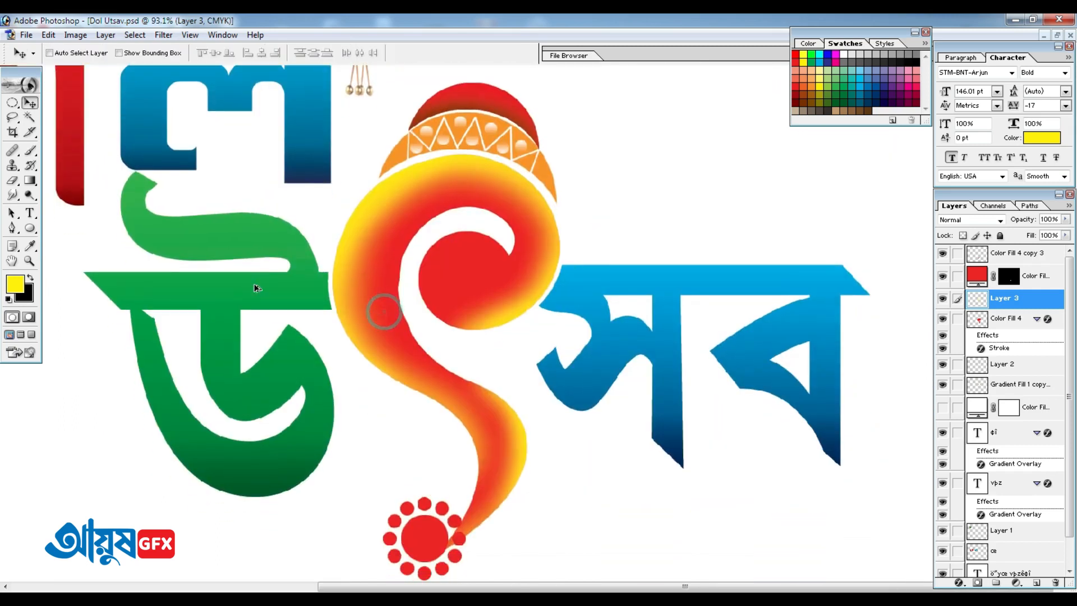
scroll(257, 288, "up", 1)
key("space")
left_click_drag(442, 346, 329, 341)
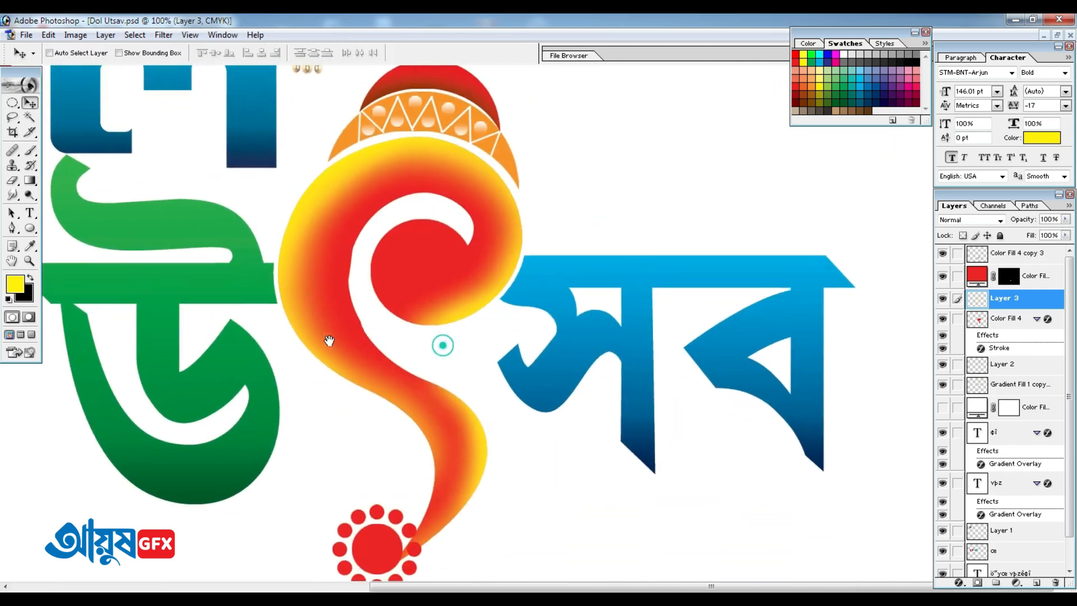
left_click(989, 326)
scroll(315, 361, "up", 2)
left_click_drag(12, 103, 47, 118)
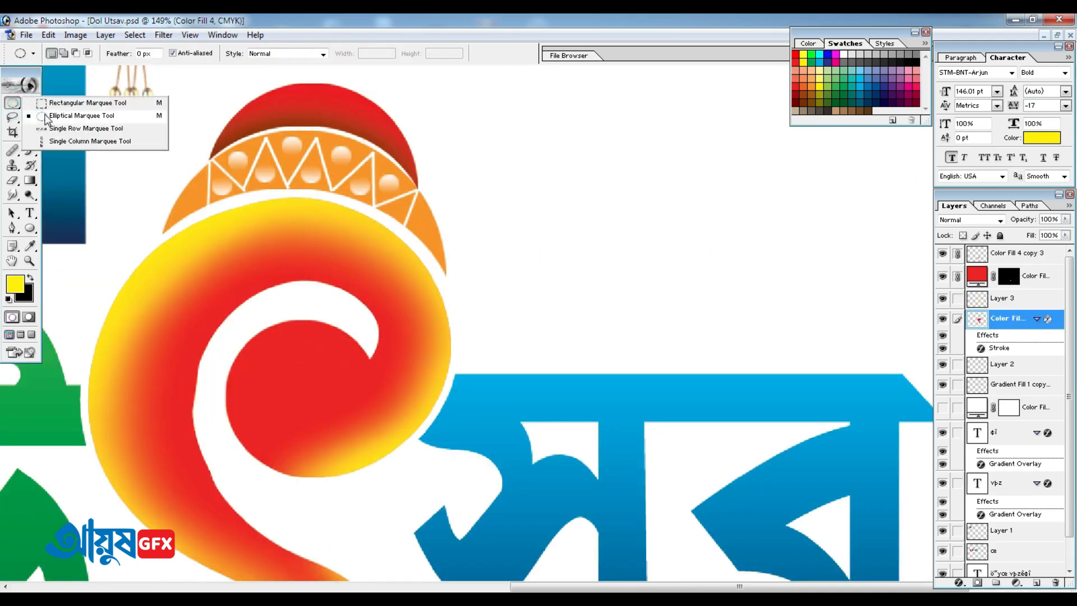
left_click(48, 116)
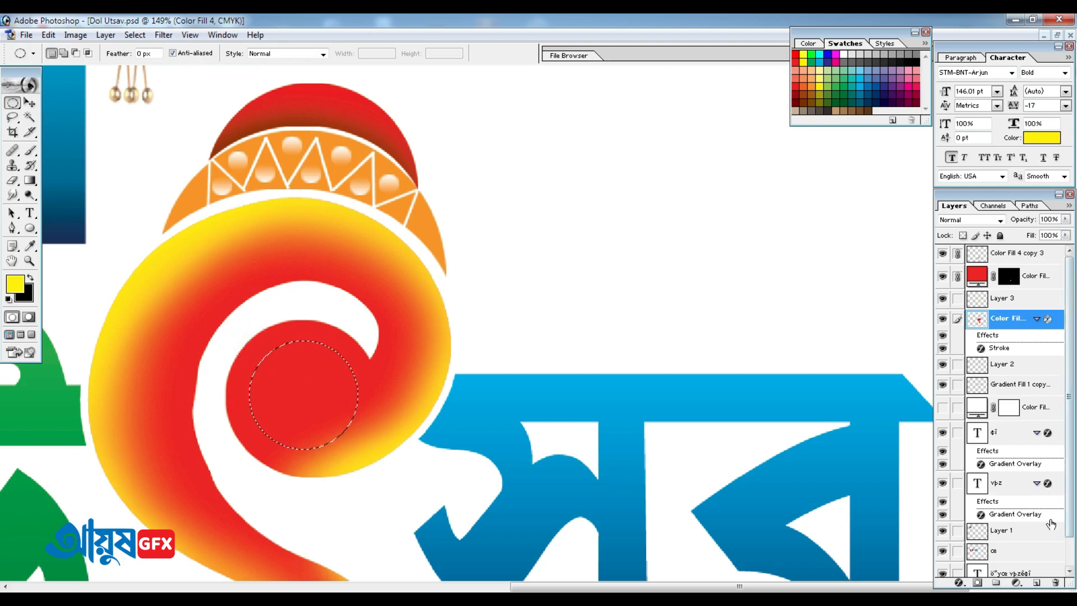
left_click(1036, 583)
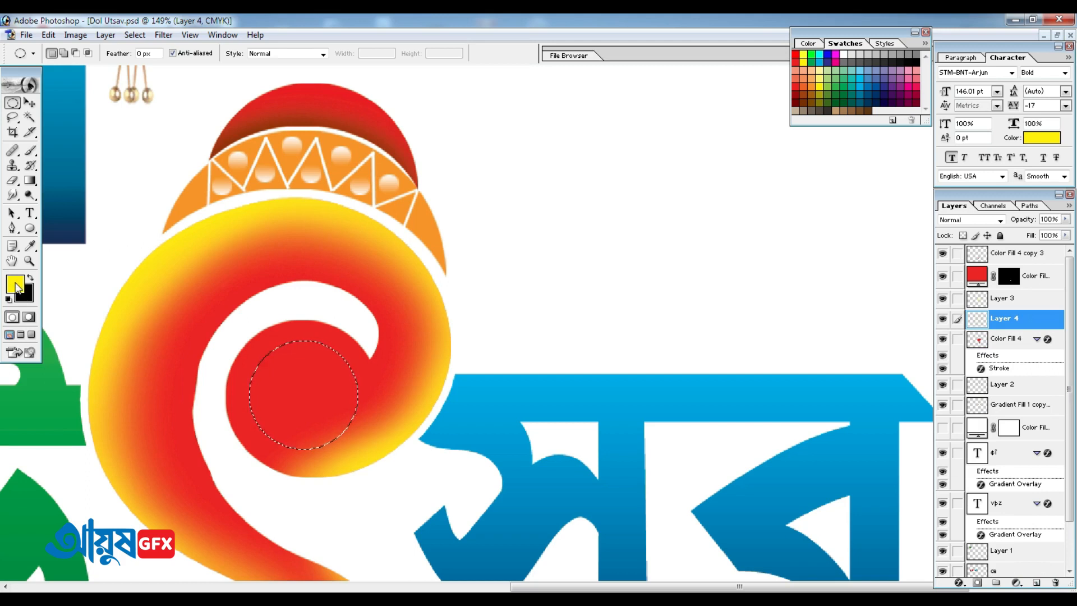
key("alt+BackSpace")
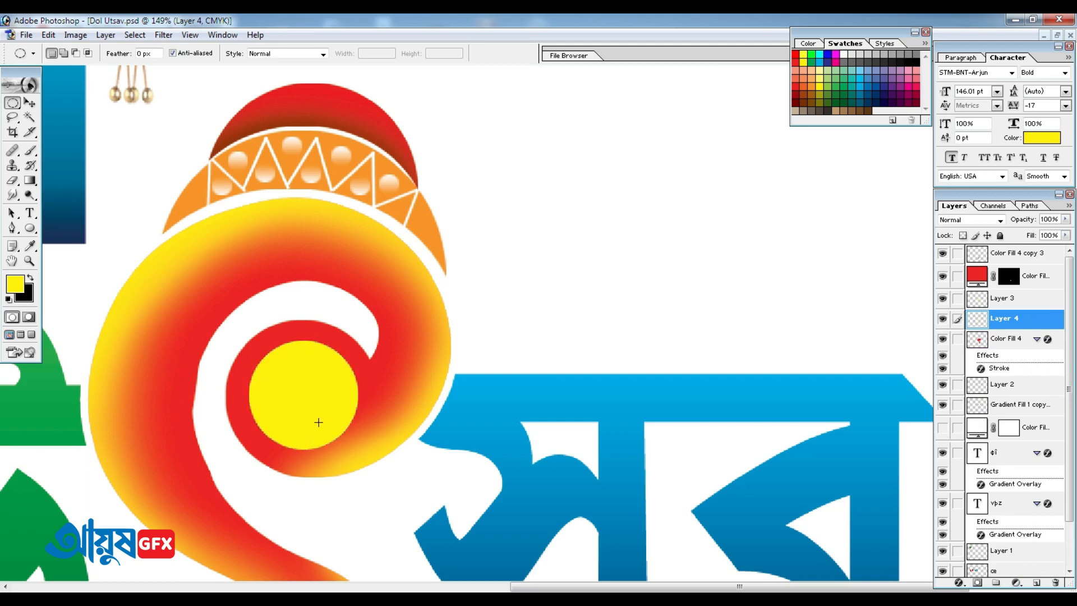
Fade the lower right of the yellow circle into the red with a soft eraser at 250 px.
key("e")
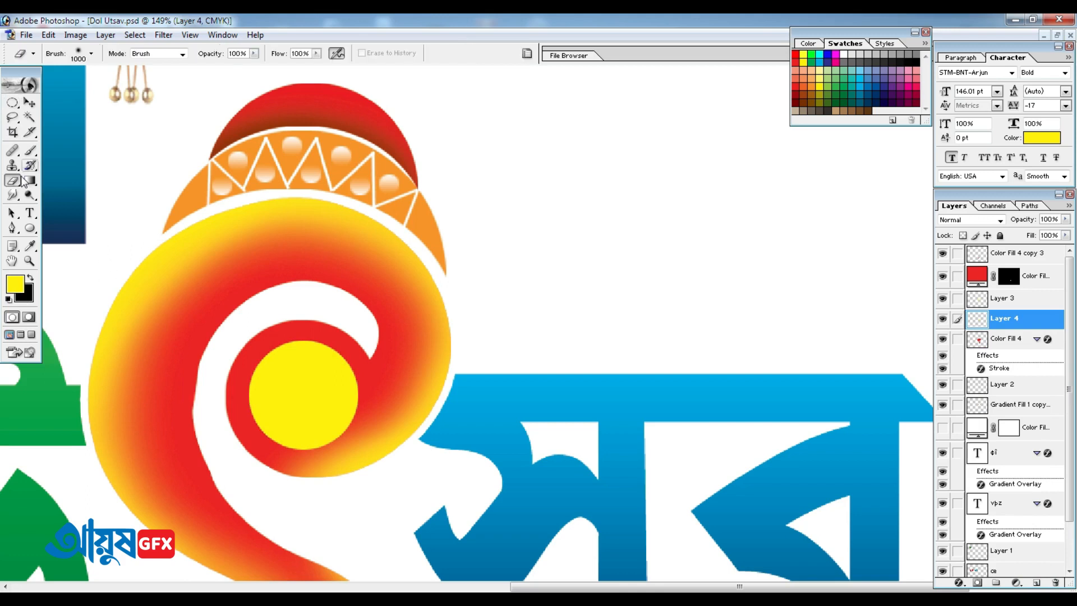
key("bracketleft")
key("bracketleft")
key("bracketleft")
key("bracketleft")
key("bracketleft")
key("bracketleft")
key("bracketleft")
key("bracketleft")
key("bracketleft")
key("bracketleft")
key("bracketleft")
key("bracketleft")
key("bracketleft")
key("bracketright")
key("bracketright")
key("bracketright")
key("bracketright")
key("bracketright")
key("bracketright")
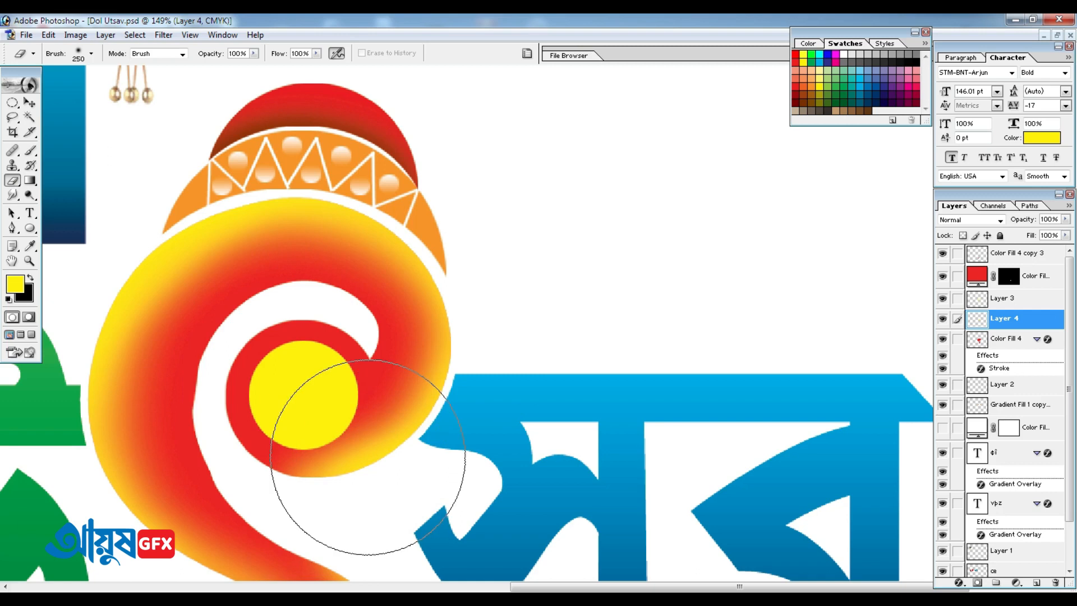
left_click_drag(365, 458, 345, 516)
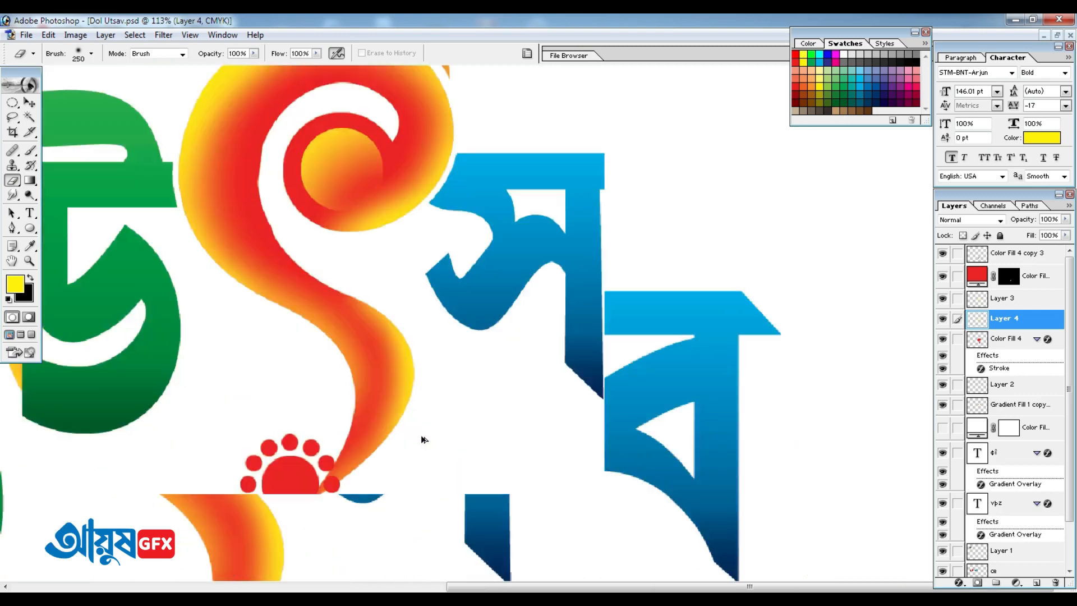
key("ctrl+minus")
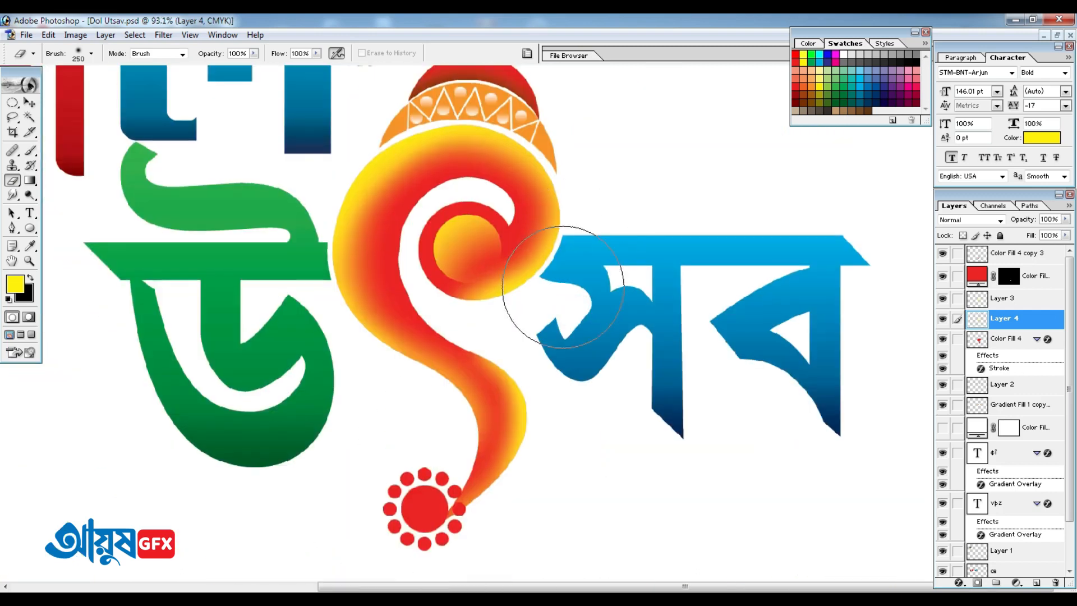
left_click(529, 219)
left_click(474, 326)
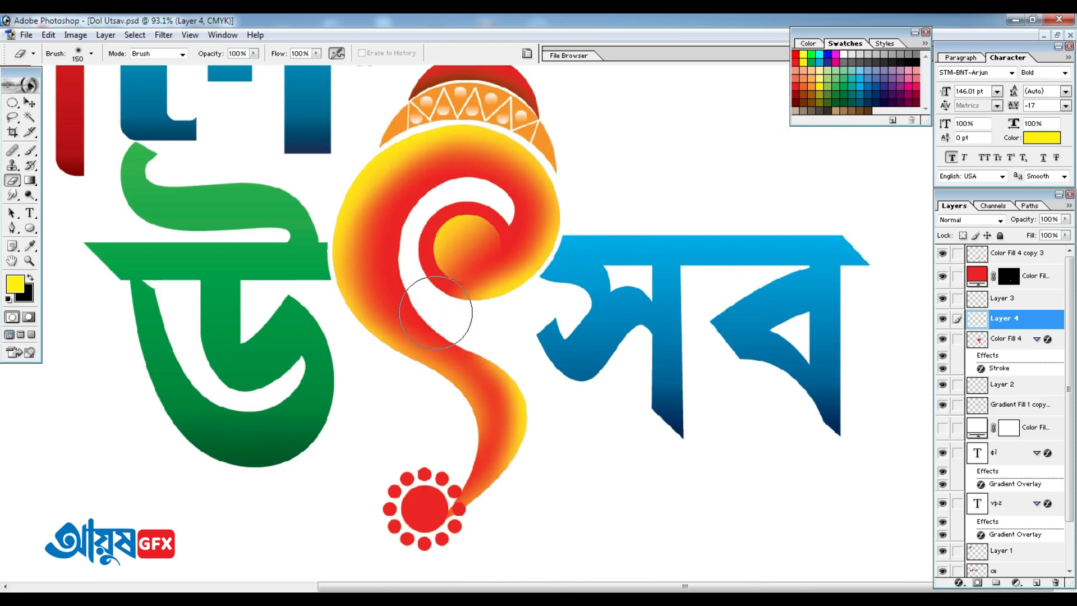
Copy the shaded circle onto the dotted flower at the ৎ's tail and bring it to the front.
key("v")
left_click_drag(467, 253, 428, 515, "alt")
key("ctrl+bracketright")
key("ctrl+bracketright")
key("ctrl+bracketright")
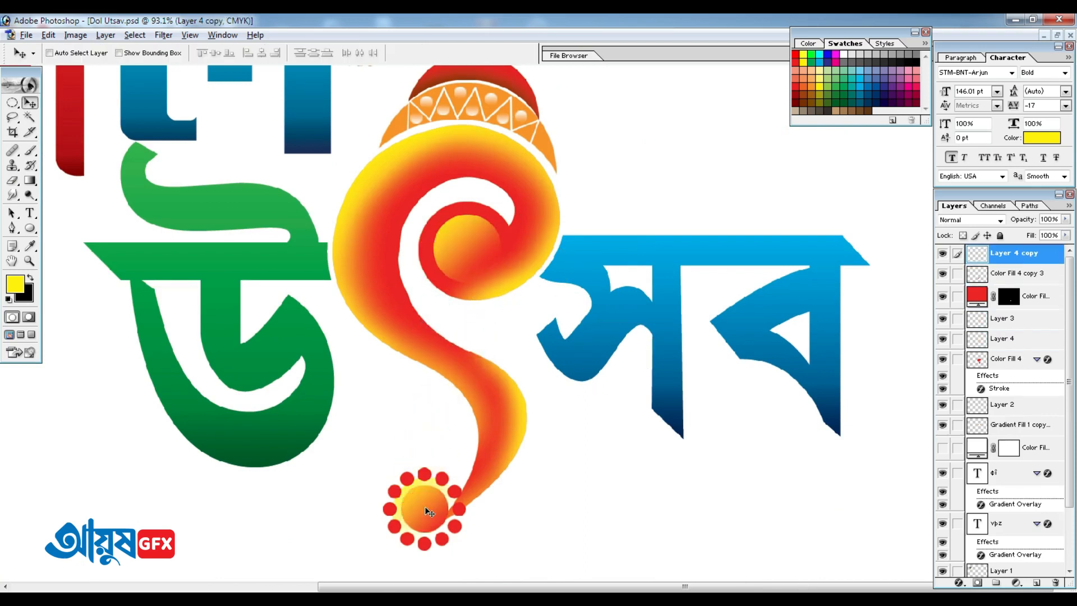
Scale the copied circle down proportionally about its centre so a red ring surrounds it in the flower.
key("ctrl+t")
left_click_drag(461, 477, 436, 484, "alt+shift")
key("Return")
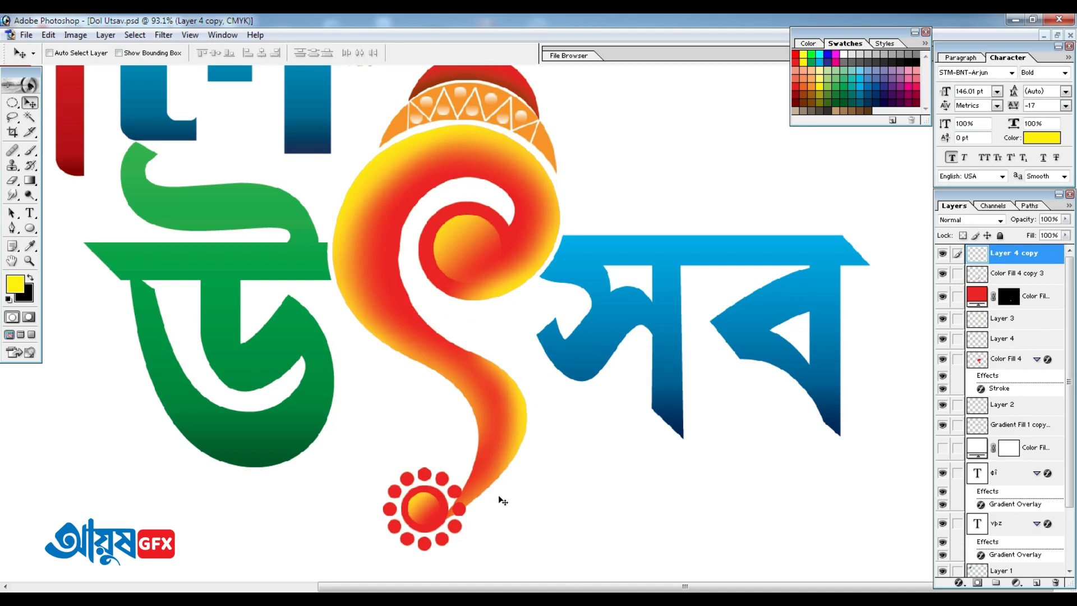
right_click(664, 163)
left_click(676, 164)
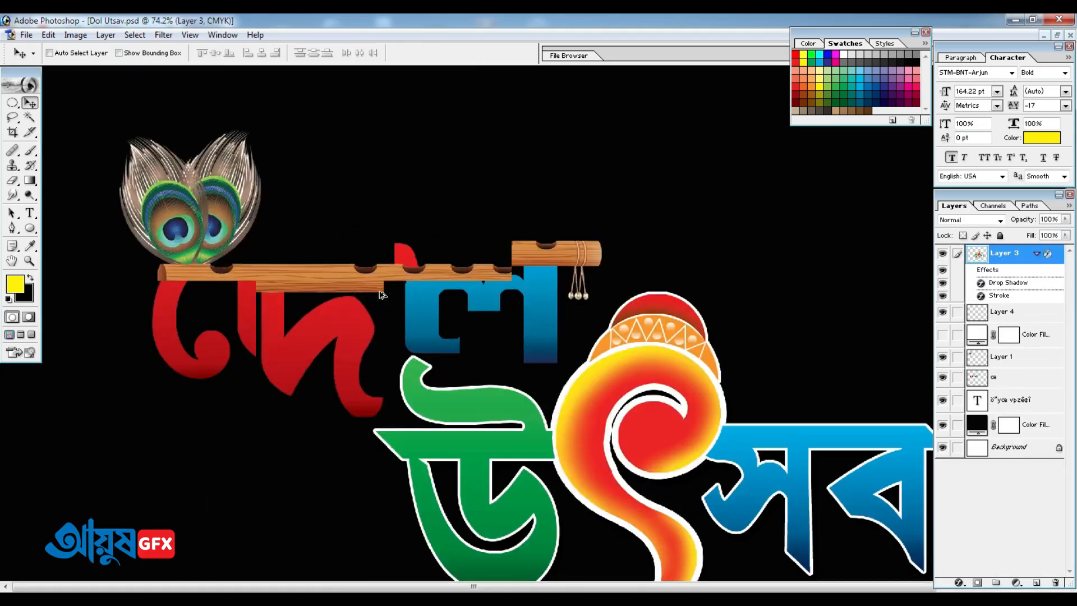
scroll(379, 294, "up", 4)
left_click_drag(382, 407, 232, 257)
right_click(439, 259)
left_click(443, 265)
right_click(434, 308)
left_click(439, 315)
left_click_drag(442, 342, 442, 261)
key("ctrl+z")
right_click(456, 256)
left_click(462, 264)
key("ctrl+z")
right_click(441, 261)
left_click(458, 266)
right_click(448, 253)
left_click(466, 262)
Send the flute layer behind the দোল lettering and nudge the lettering slightly to the left.
right_click(471, 257)
left_click(478, 266)
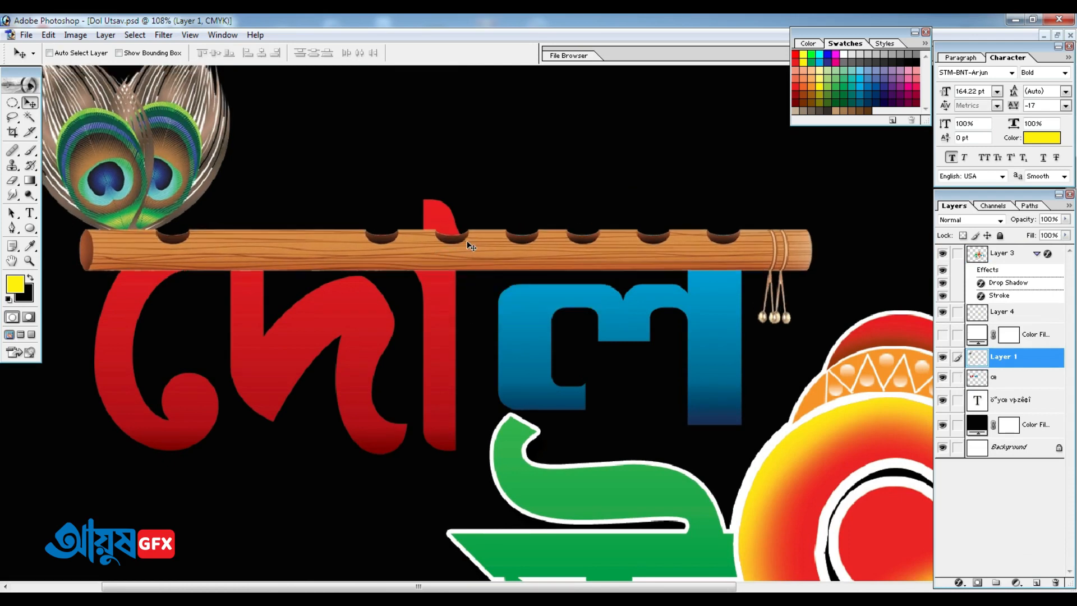
key("ctrl+bracketleft")
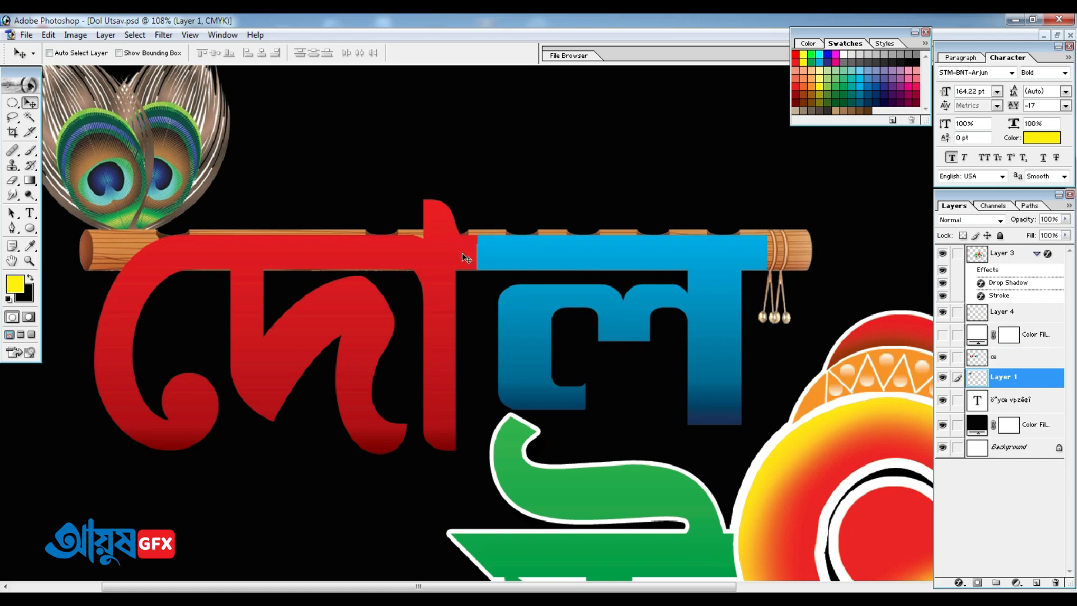
right_click(456, 247)
left_click(477, 252)
left_click_drag(476, 246, 473, 247)
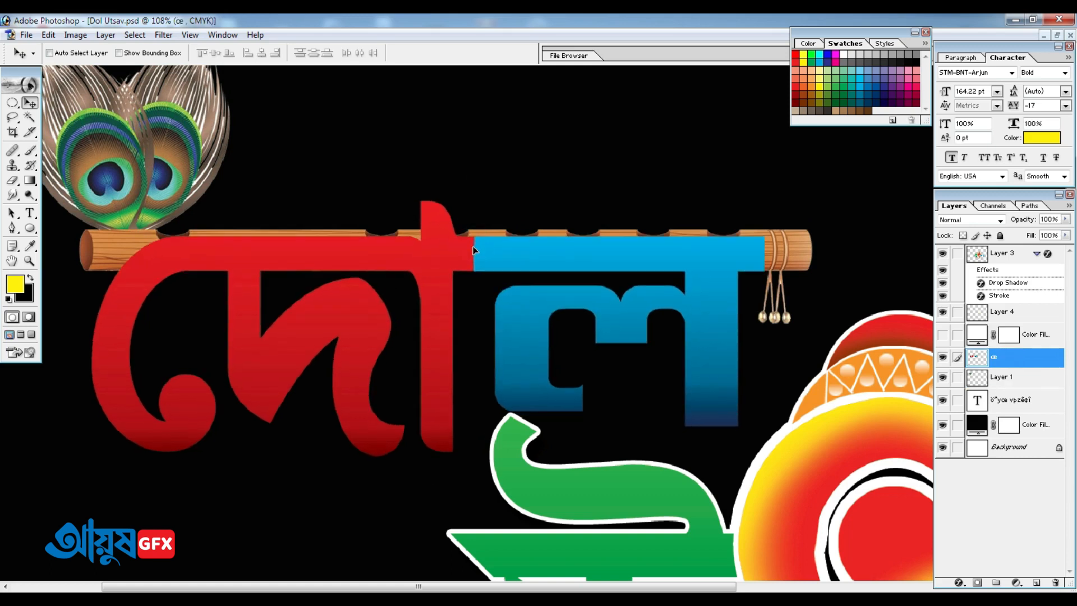
Softly erase the upper edge of the দোল letters' top bar with 150 px and 80 px brushes, blending it into the flute.
left_click(12, 180)
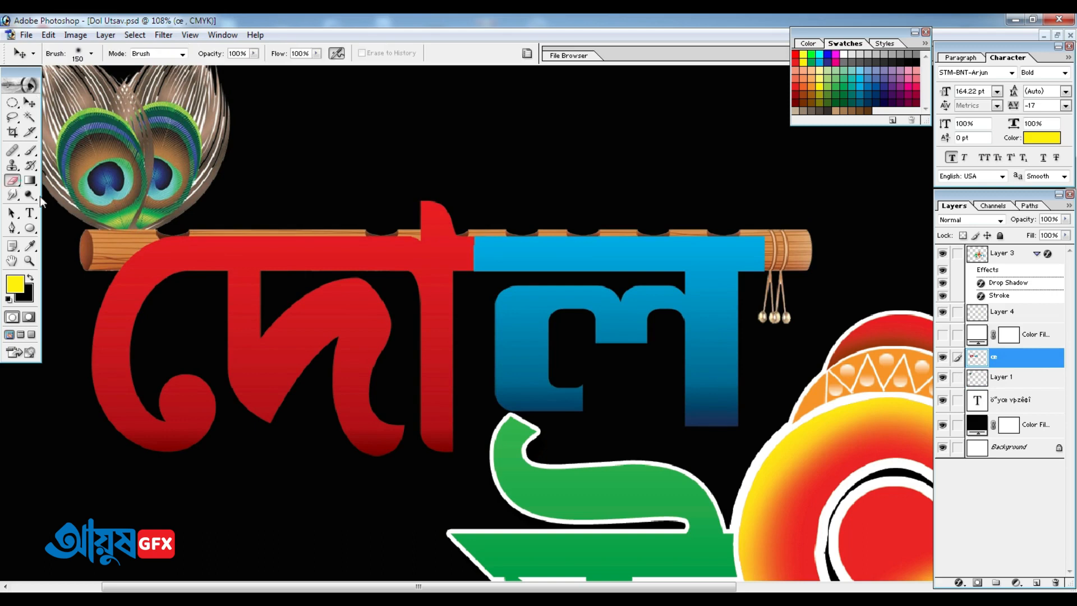
mouse_move(166, 200)
left_mouse_down()
mouse_move(380, 190)
mouse_move(152, 200)
left_mouse_up()
key("bracketleft")
key("bracketleft")
key("bracketleft")
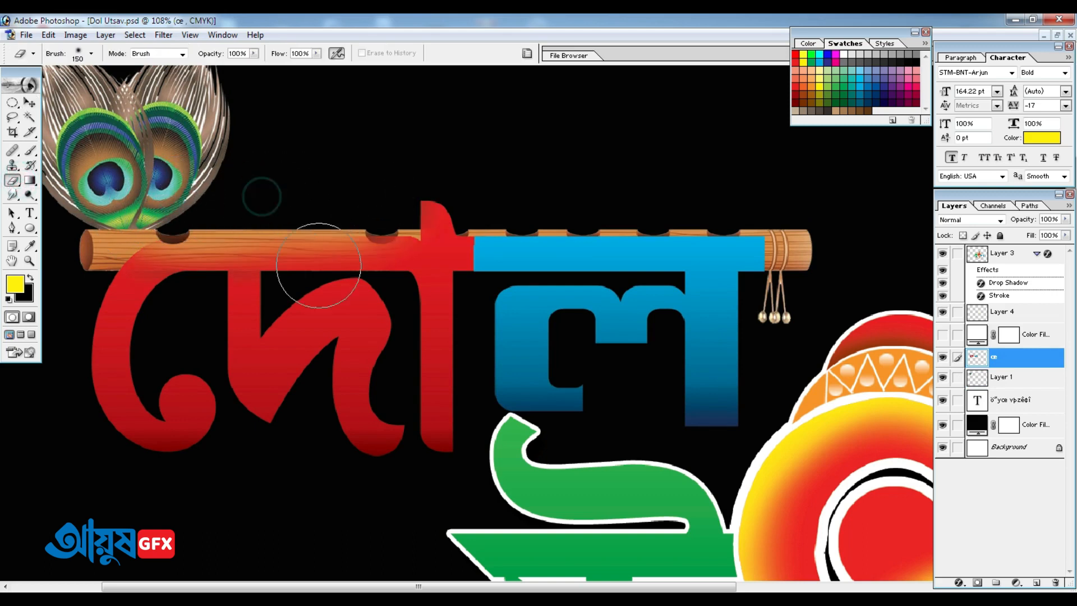
left_click_drag(487, 227, 741, 219)
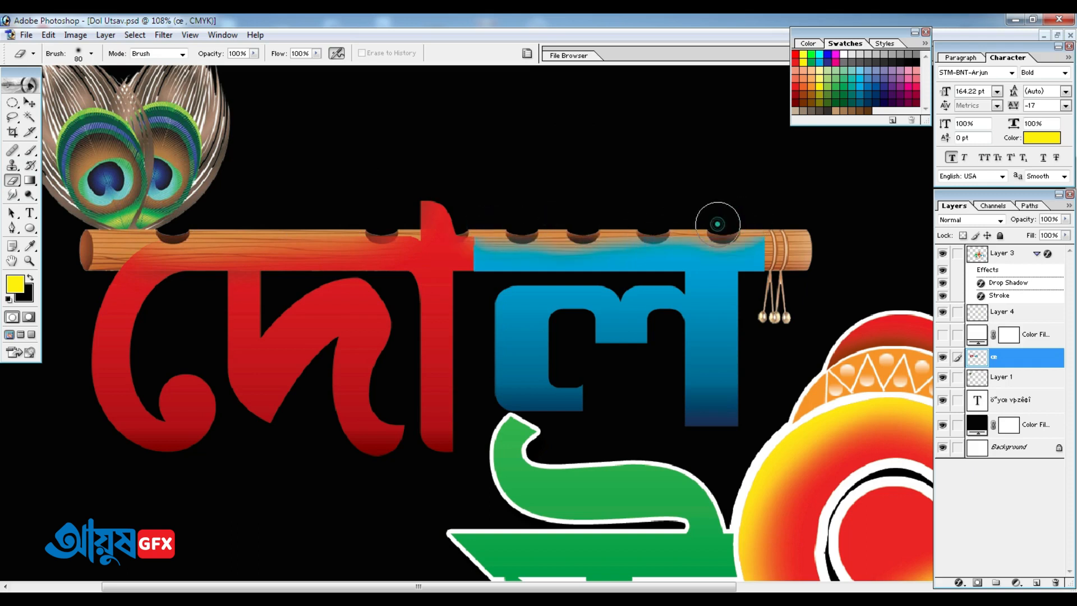
left_click_drag(486, 222, 482, 219)
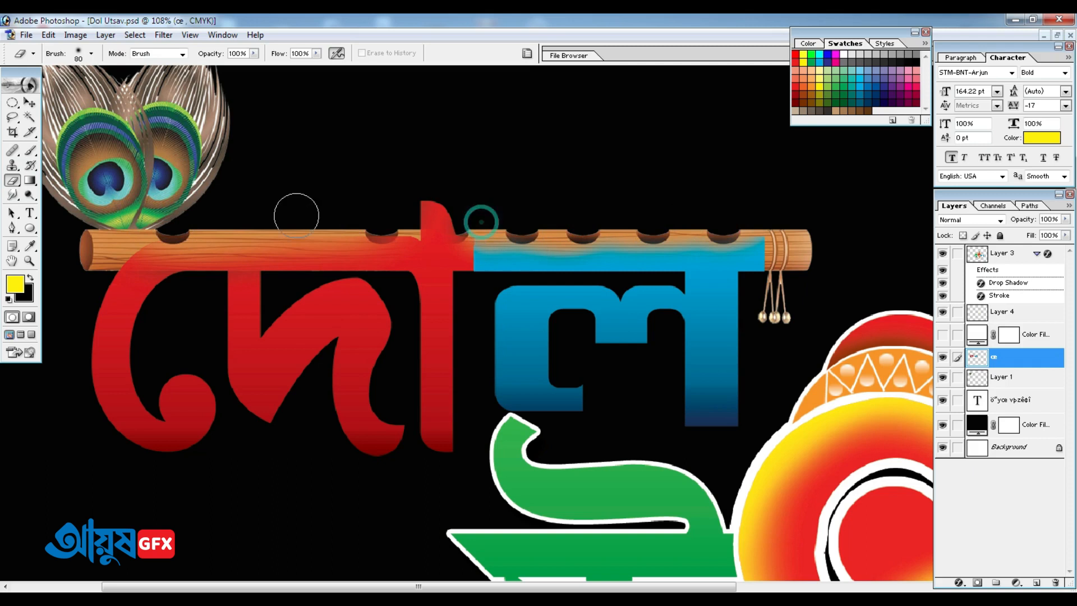
left_click_drag(370, 220, 384, 228)
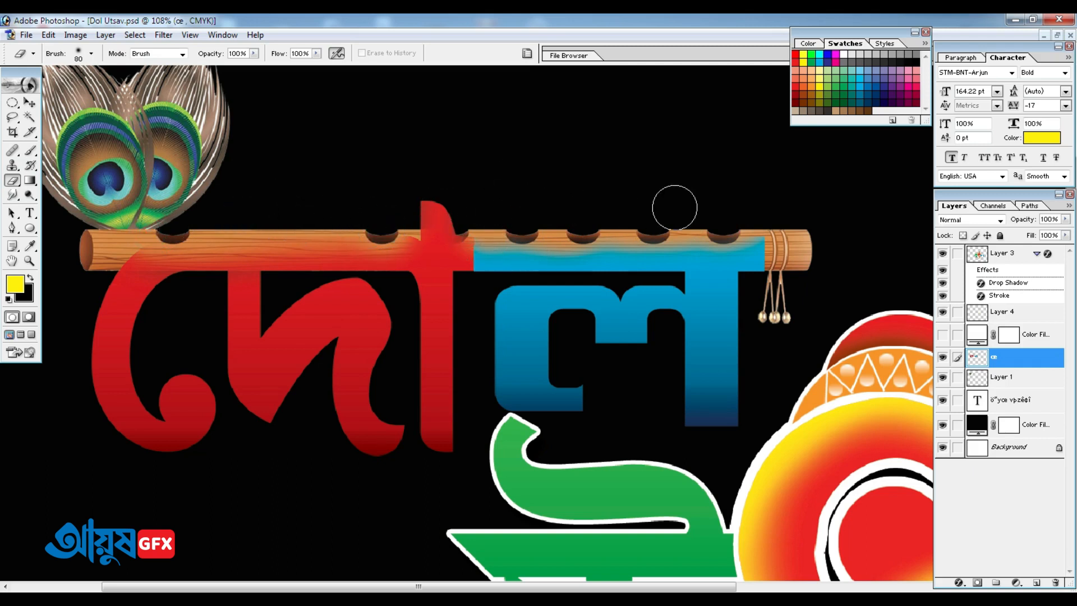
Link the flute layer with the দোল lettering layer and merge them into one.
key("v")
scroll(482, 325, "down", 2)
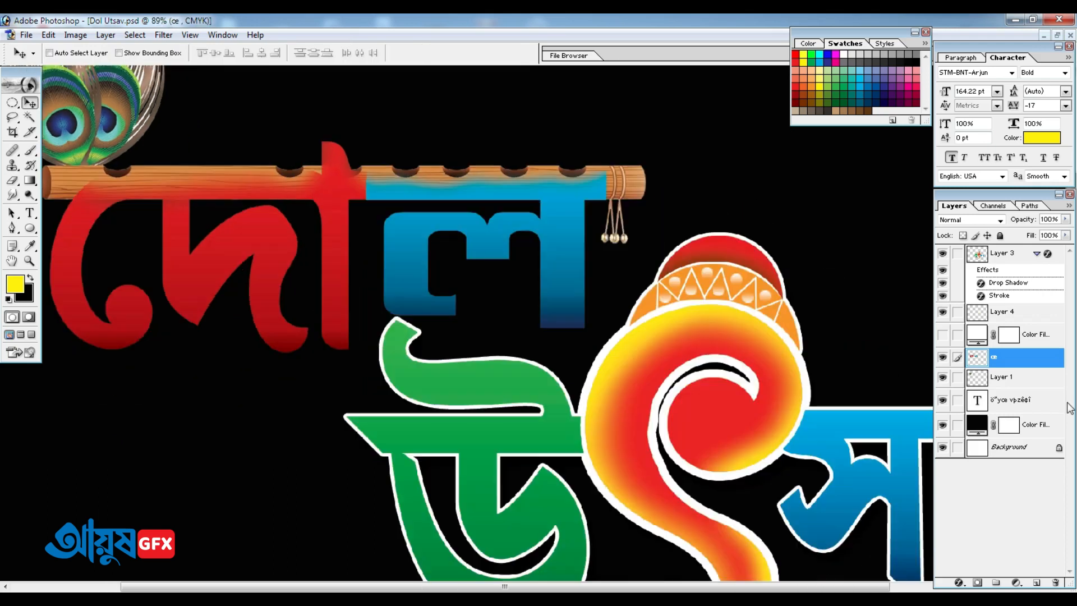
right_click(630, 173, "shift")
left_click(640, 183, "shift")
left_click_drag(628, 199, 612, 251)
key("ctrl+z")
left_click_drag(255, 245, 322, 290)
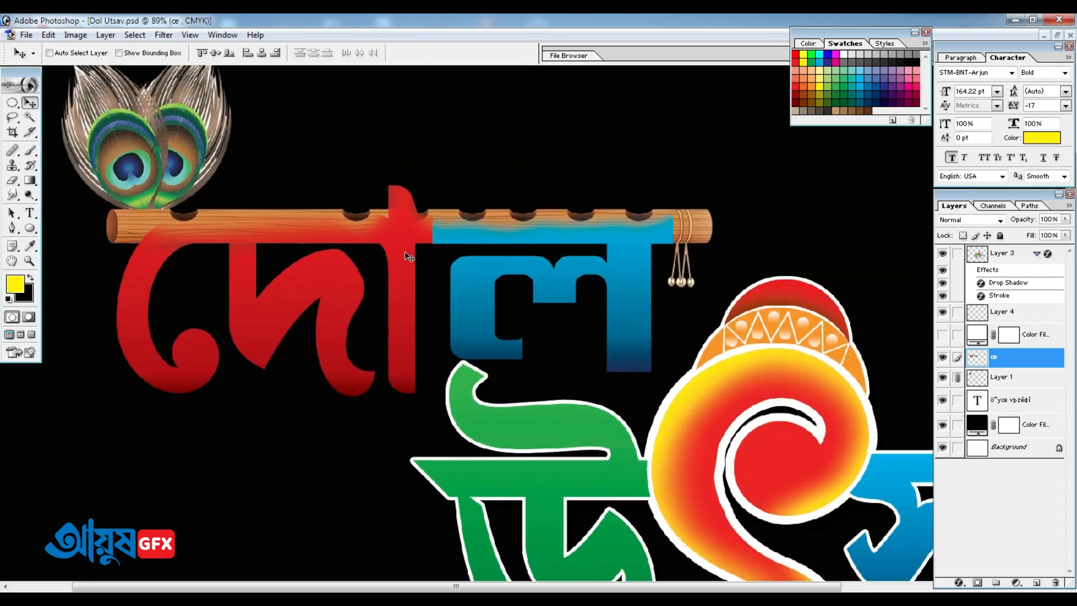
key("ctrl+e")
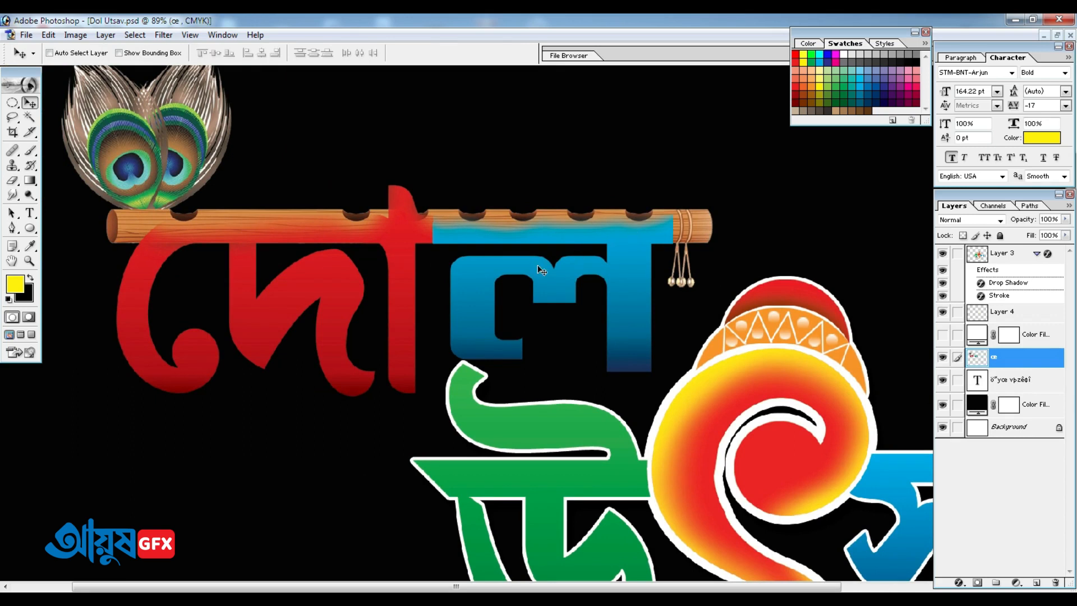
Add a white outside Stroke effect to the merged flute and দোল lettering.
left_click(959, 582)
left_click(960, 569)
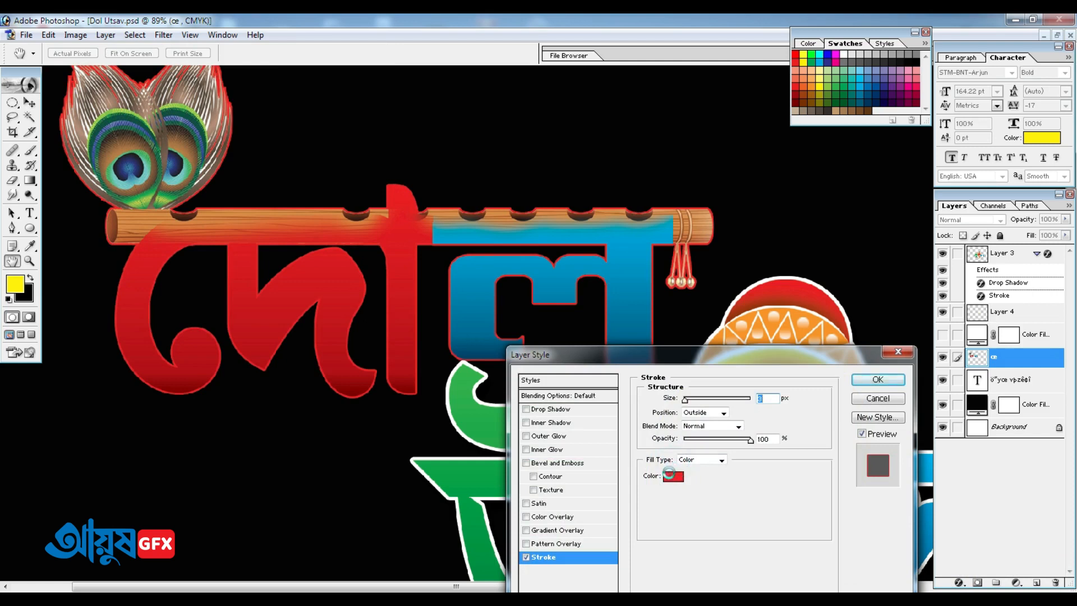
left_click(673, 475)
left_click(630, 339)
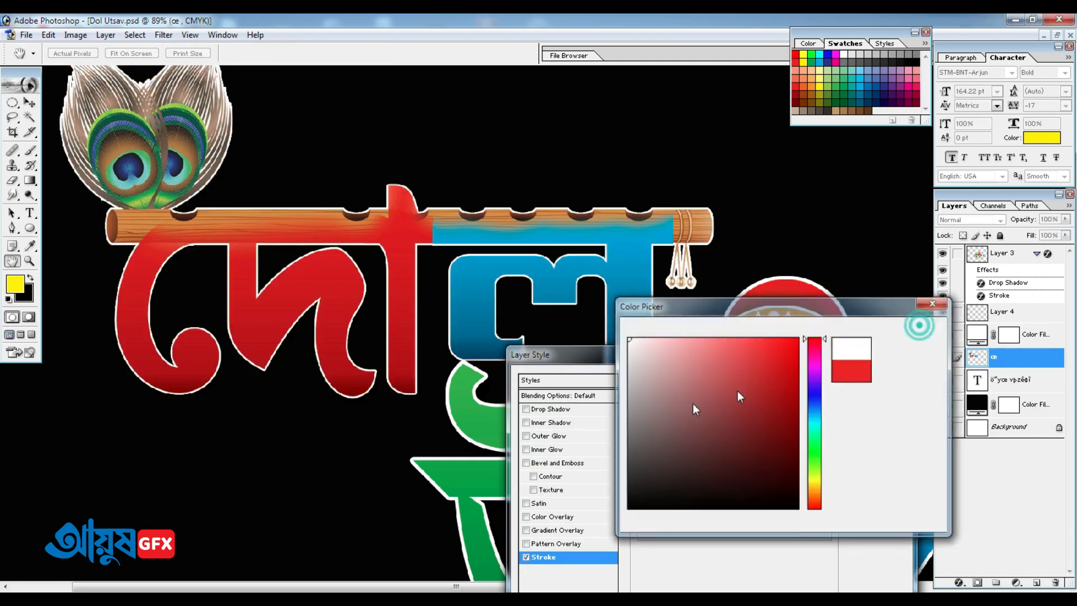
key("Return")
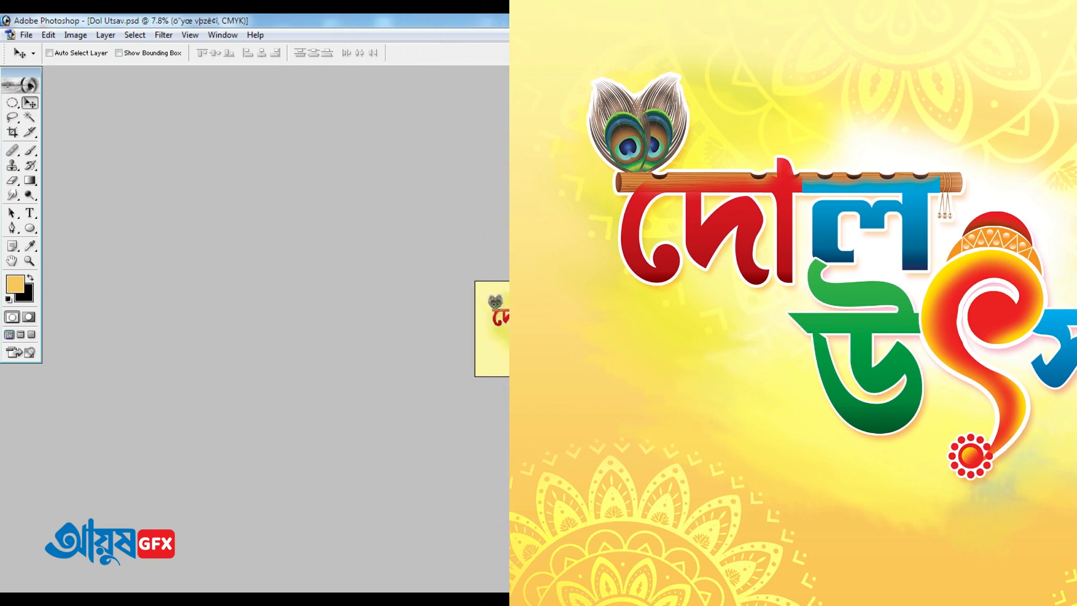
scroll(538, 328, "up", 4)
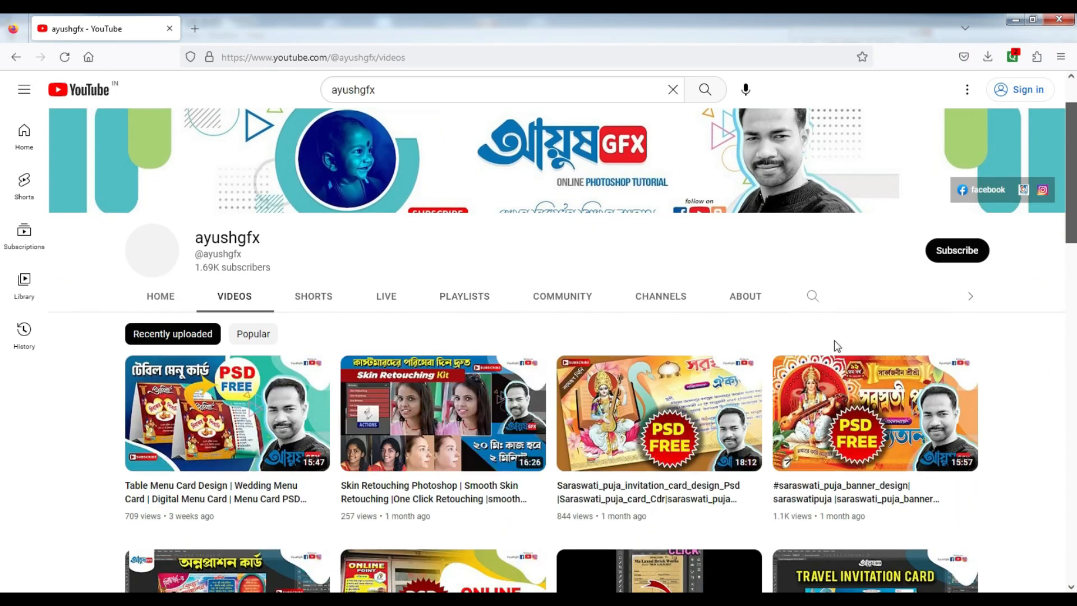
scroll(834, 340, "down", 2)
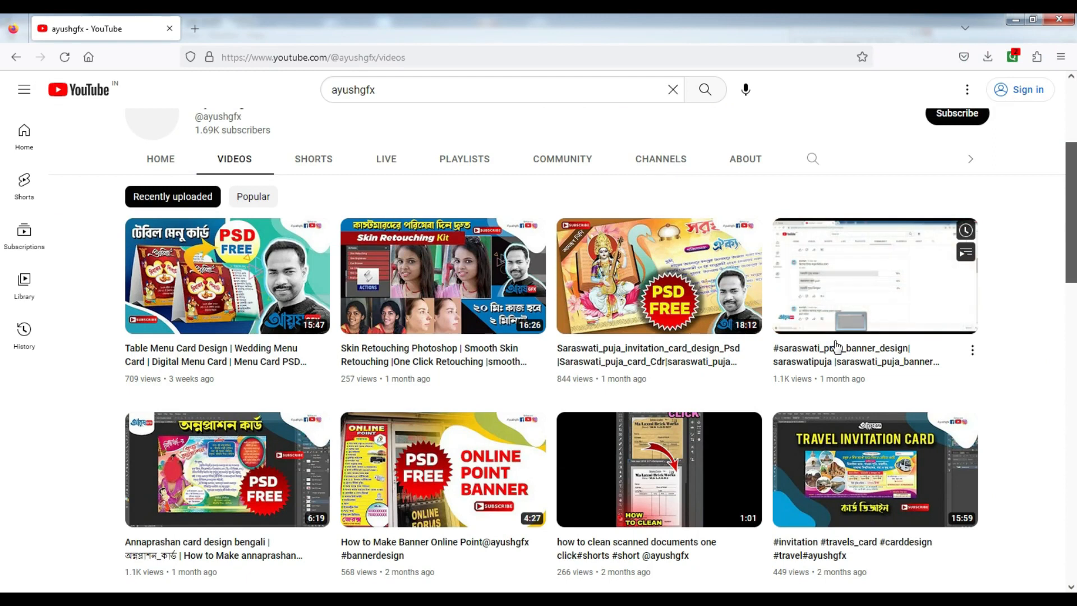